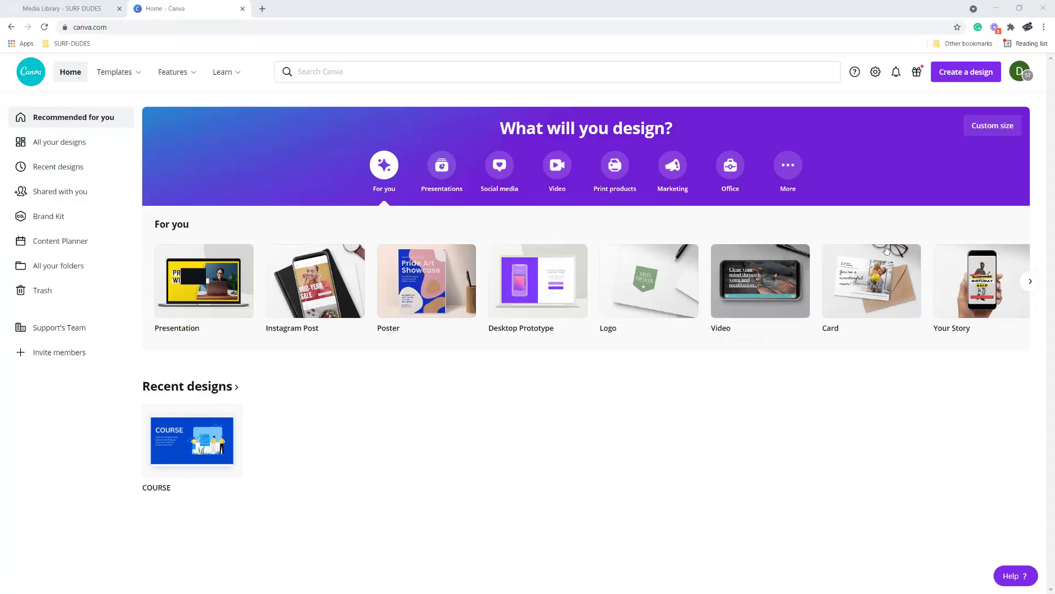
# Step: Create a custom-size design with width 1920 and height 1080 px
pyautogui.click(957, 80)
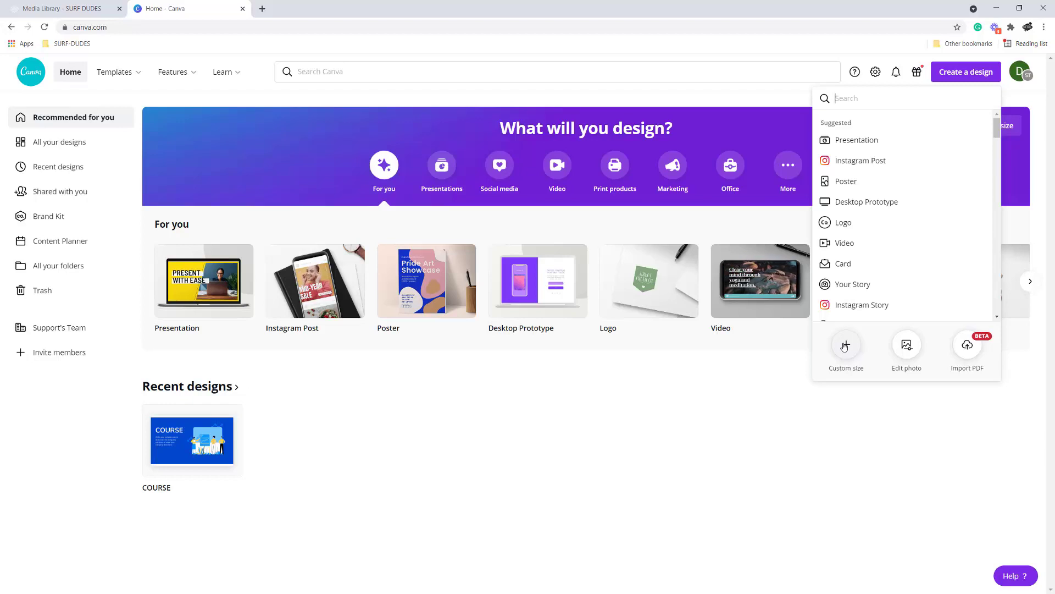
pyautogui.click(845, 346)
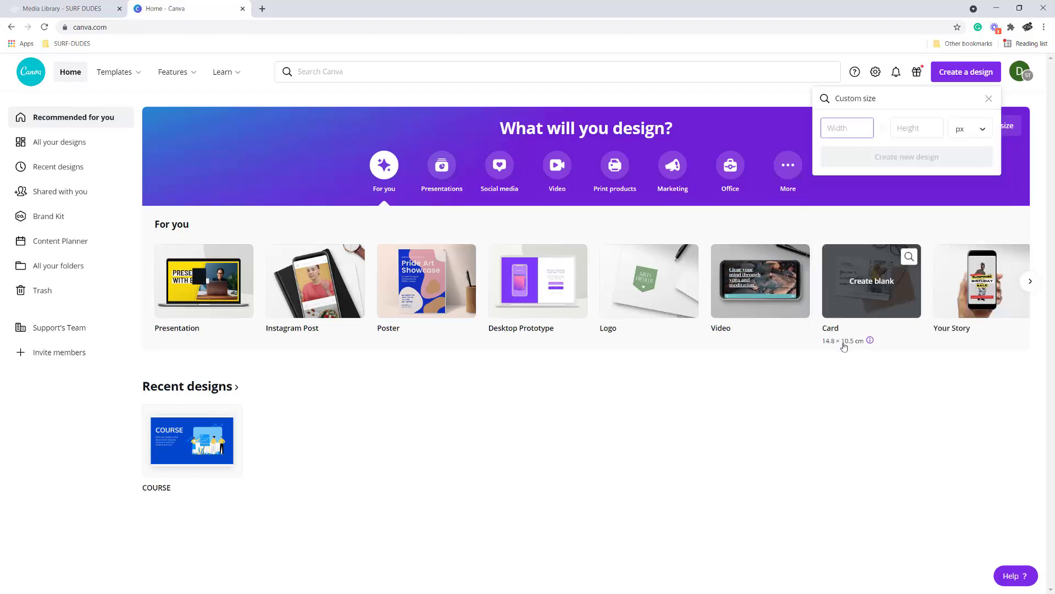
pyautogui.write('192')
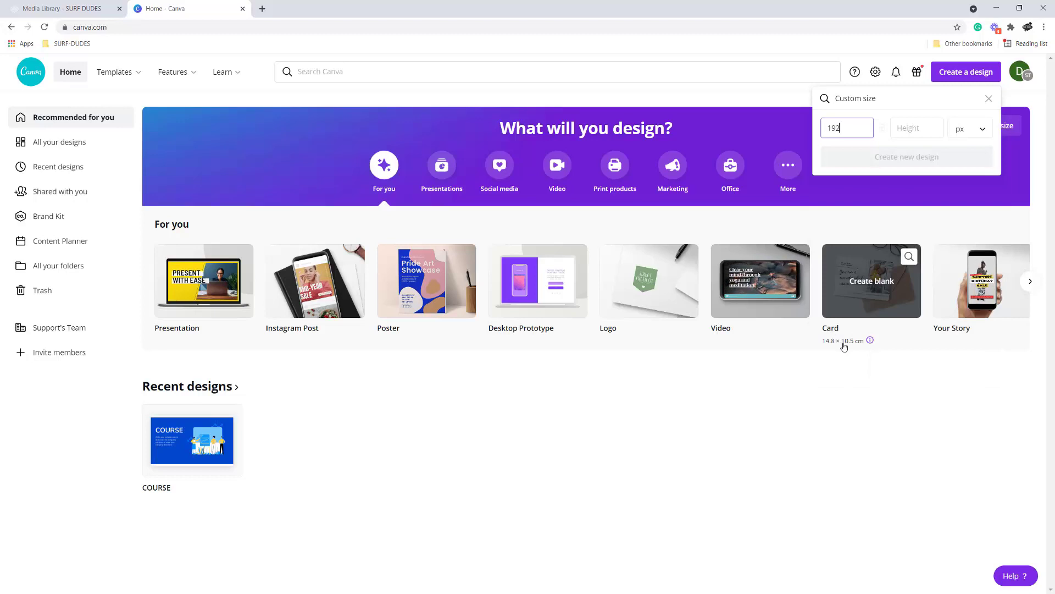
pyautogui.write('0')
pyautogui.click(898, 130)
pyautogui.write('1080')
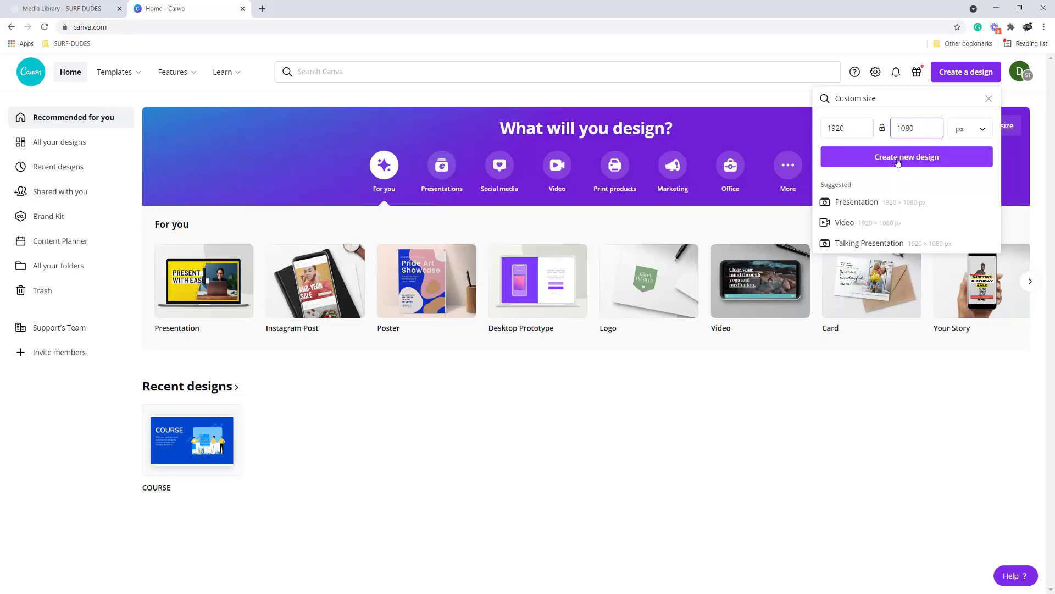
pyautogui.click(898, 159)
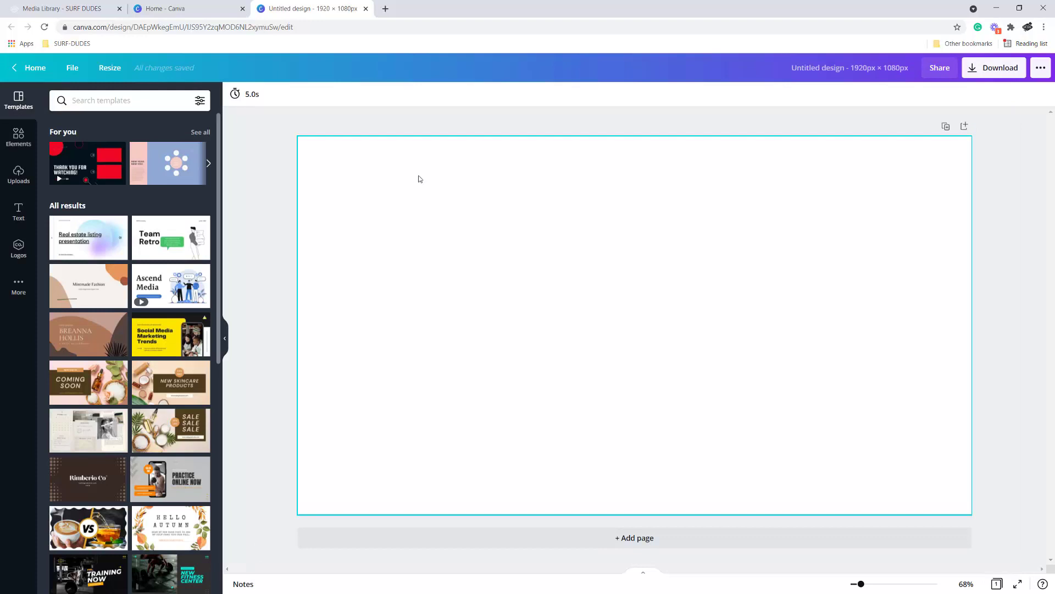
# Step: Search the template library for 'surfing' and scroll through the surf templates
pyautogui.click(111, 100)
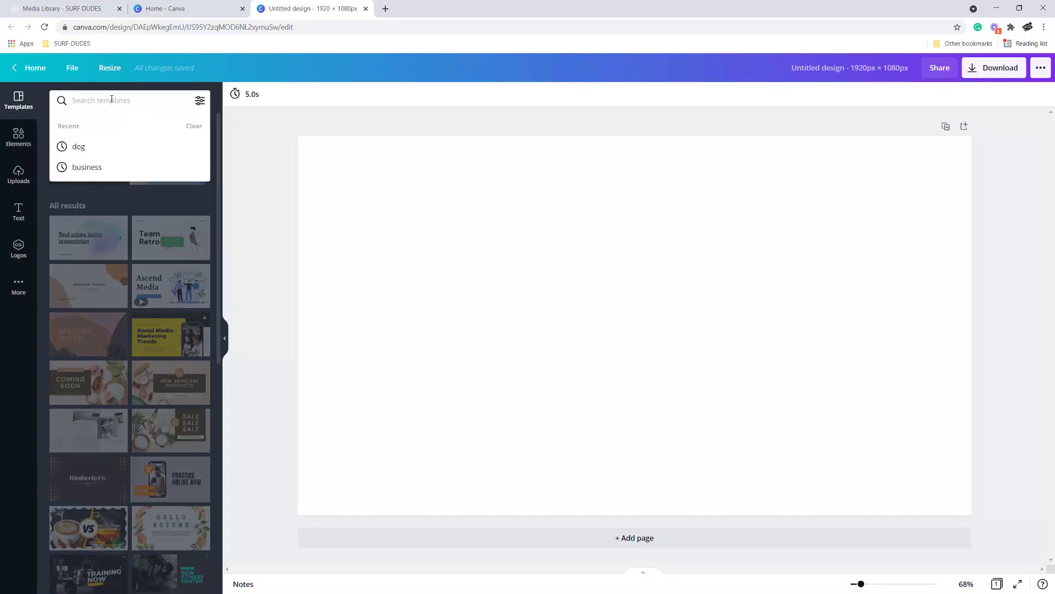
pyautogui.write('surfing')
pyautogui.press('Return')
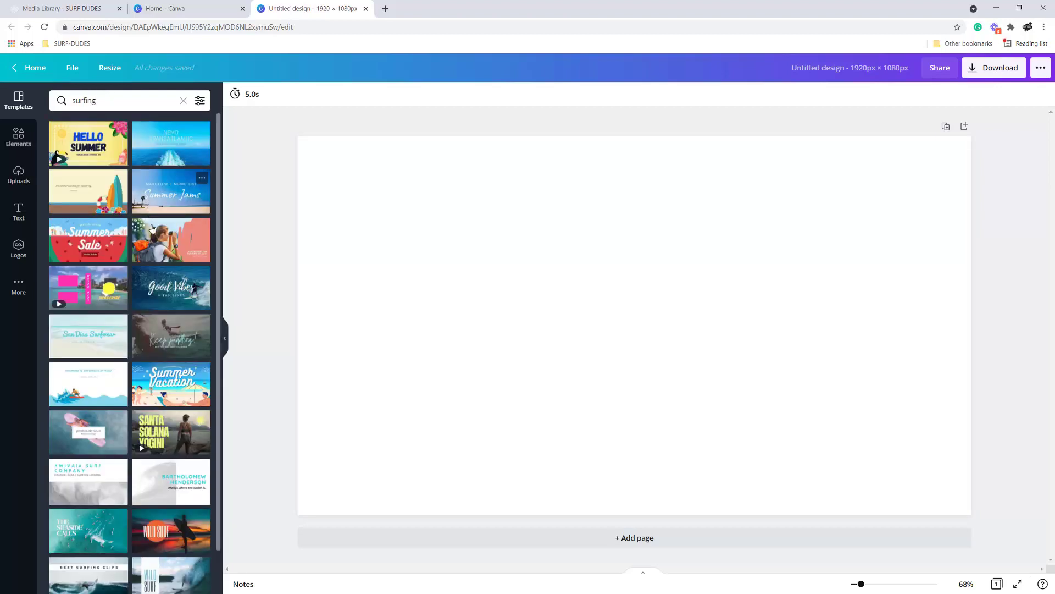
pyautogui.scroll(-1, 172, 282)
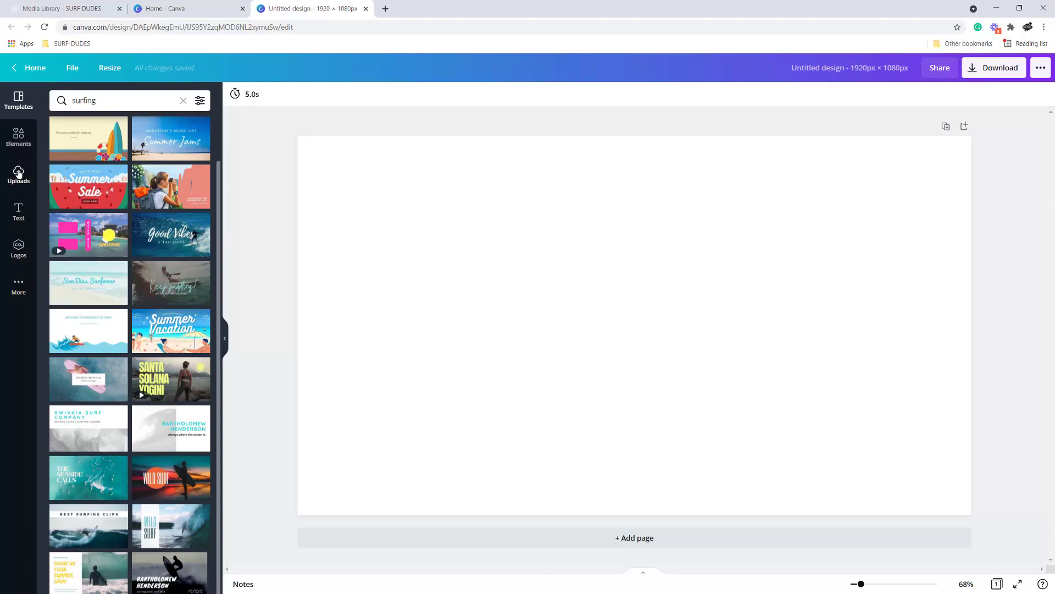
# Step: Search the Background panel under More for 'surfing'
pyautogui.click(22, 285)
pyautogui.click(75, 232)
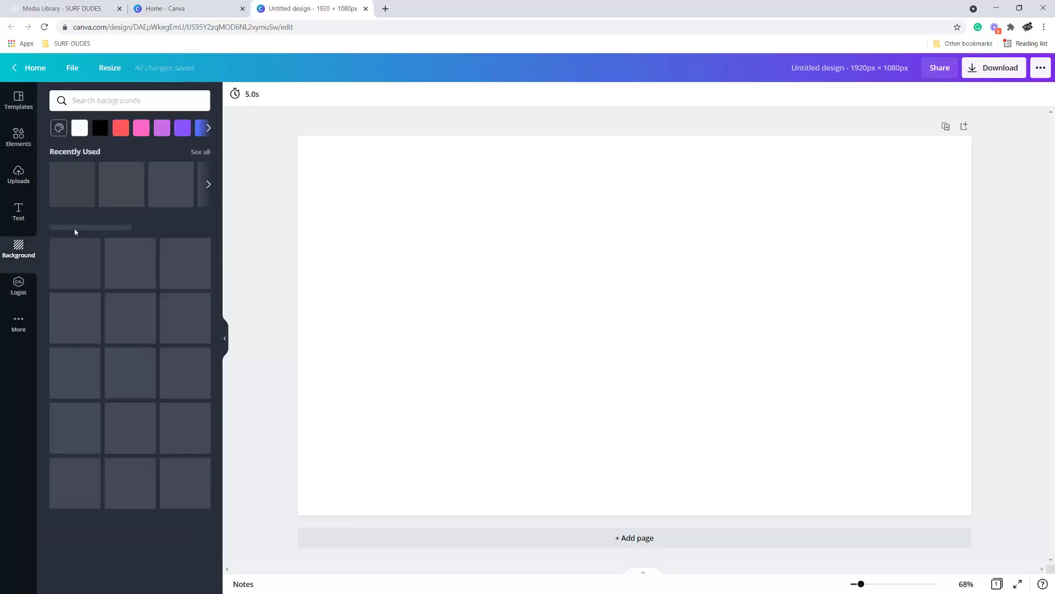
pyautogui.click(84, 100)
pyautogui.write('surf')
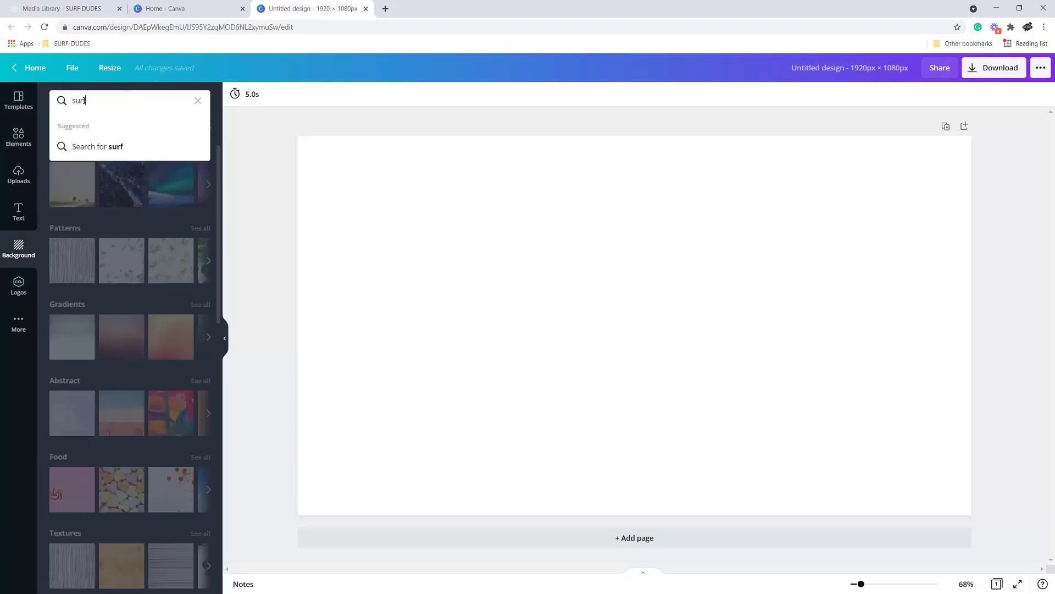
pyautogui.write('ing')
pyautogui.press('Return')
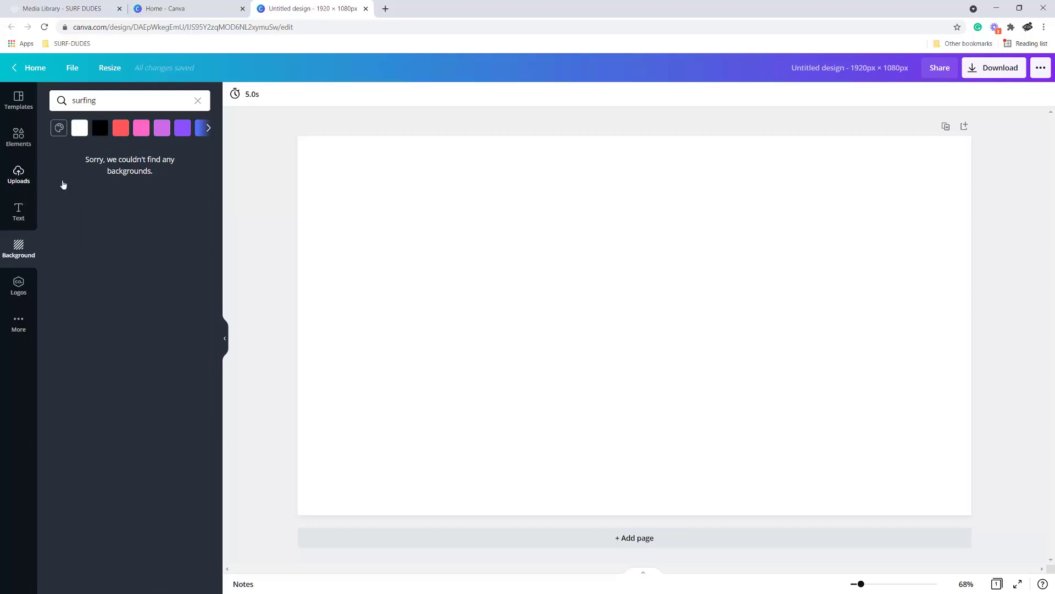
# Step: Start a media upload from the device in Uploads
pyautogui.click(19, 175)
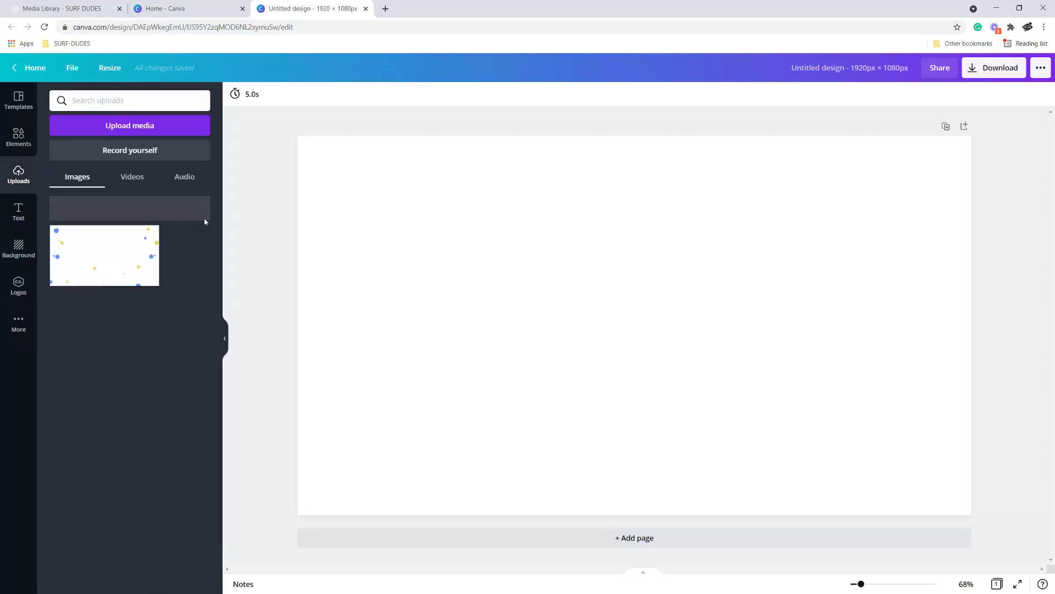
pyautogui.click(145, 127)
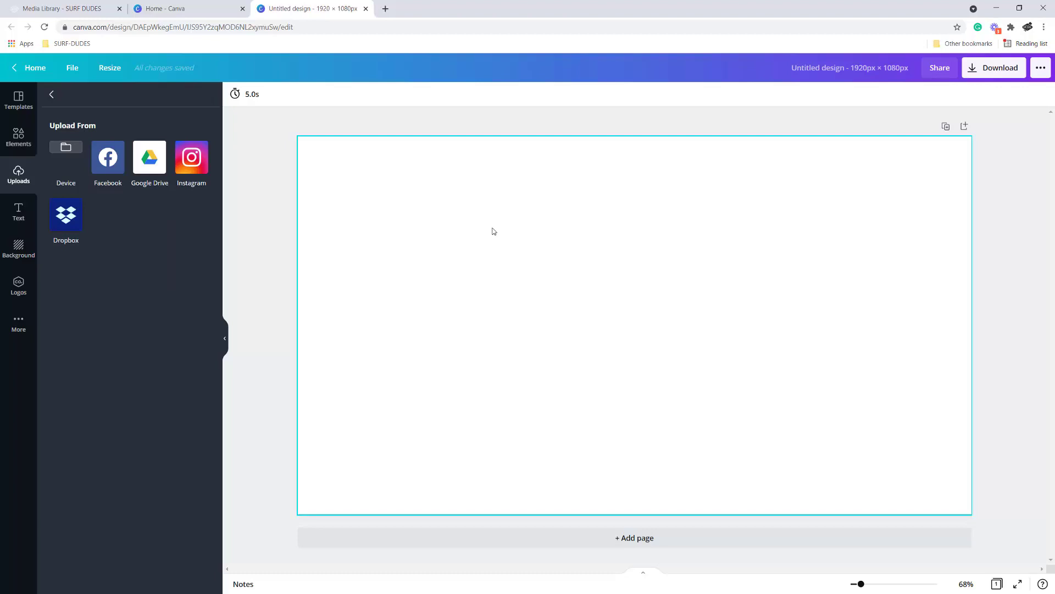
pyautogui.click(66, 149)
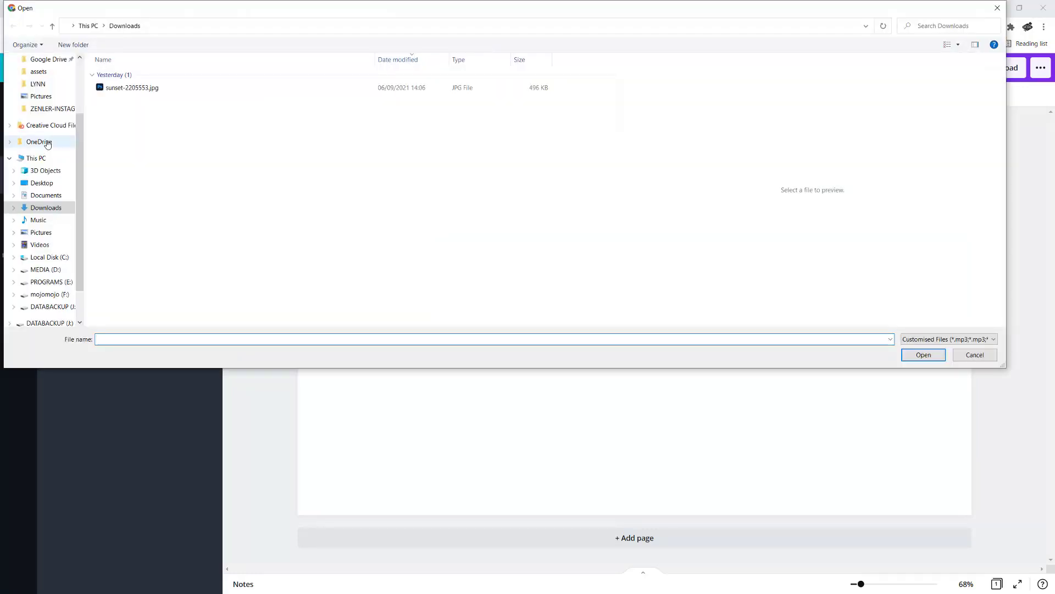
# Step: Navigate from Desktop through SURF-DUDES and BEGINNERS-COURSE-ASSETS to the SURFIMAGES folder
pyautogui.click(51, 183)
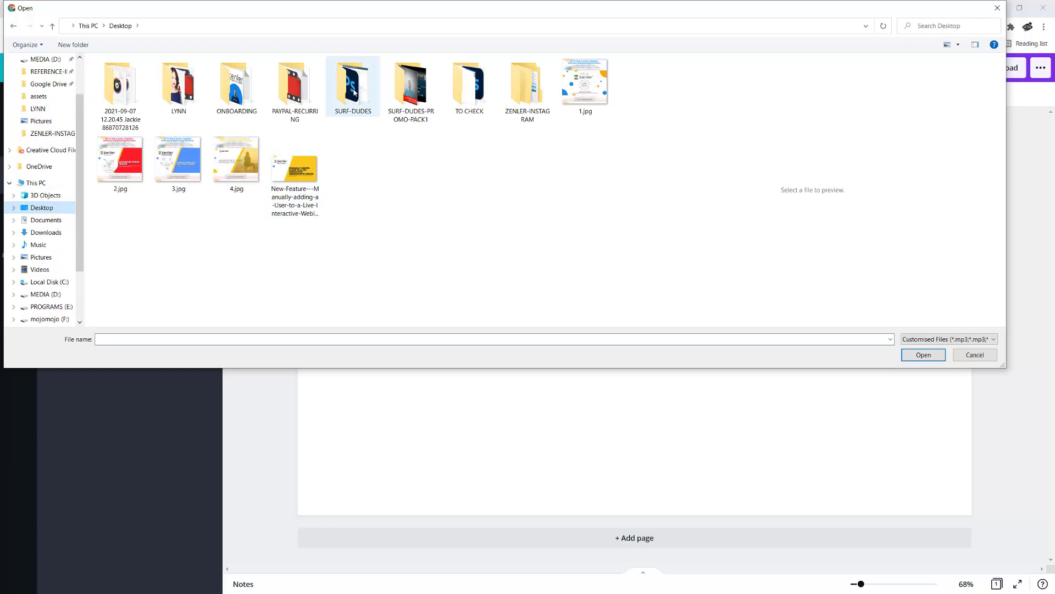
pyautogui.doubleClick(417, 88)
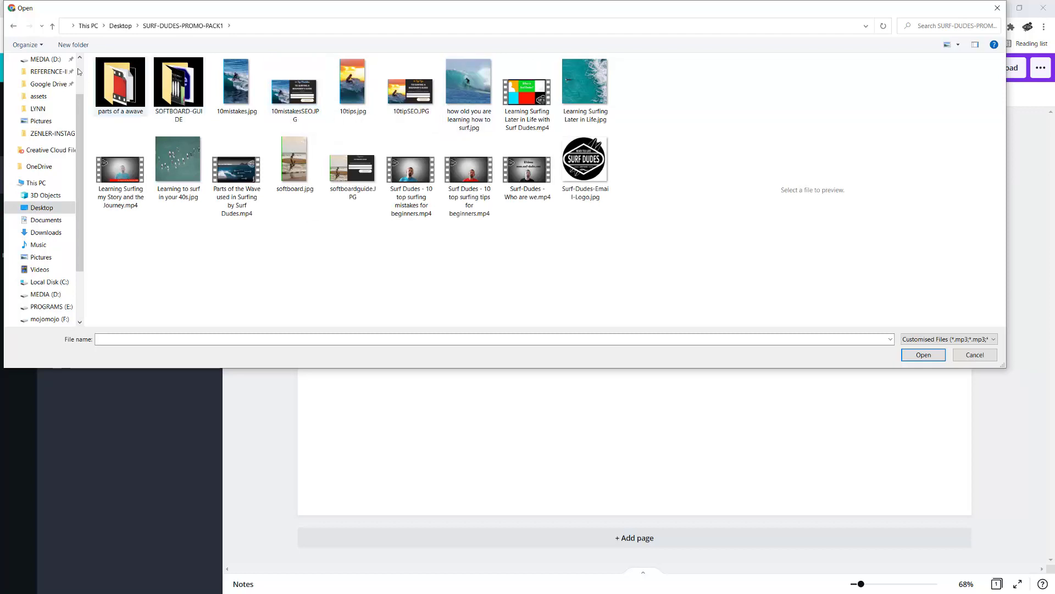
pyautogui.click(13, 26)
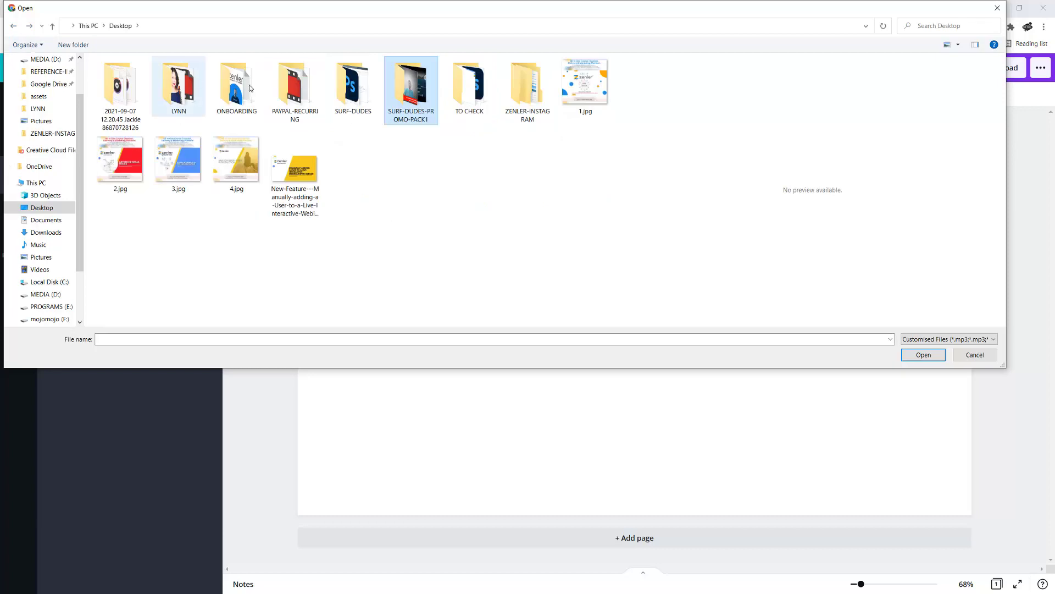
pyautogui.doubleClick(346, 83)
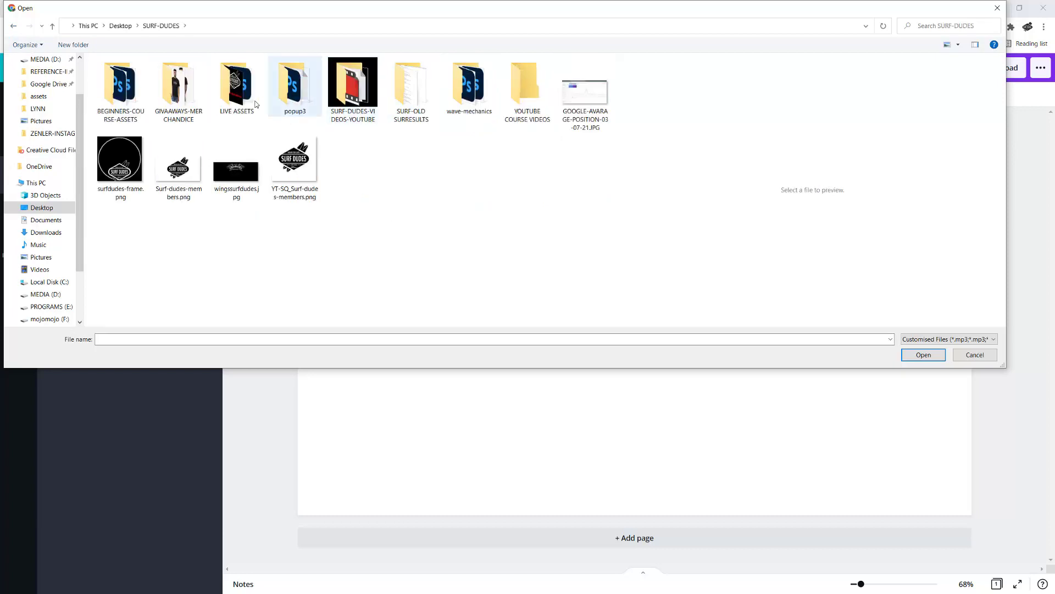
pyautogui.doubleClick(137, 92)
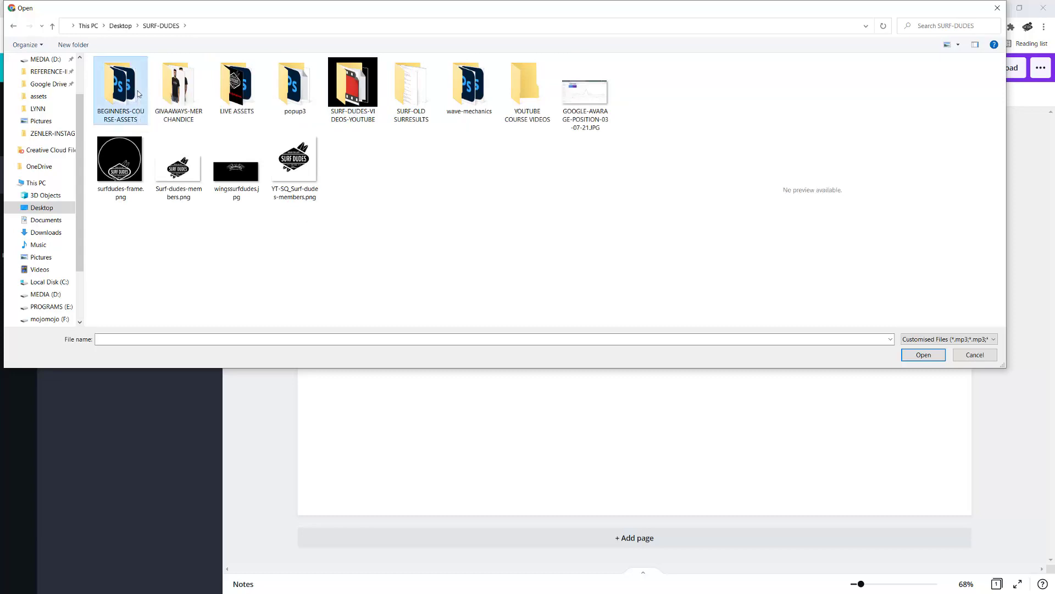
pyautogui.doubleClick(137, 91)
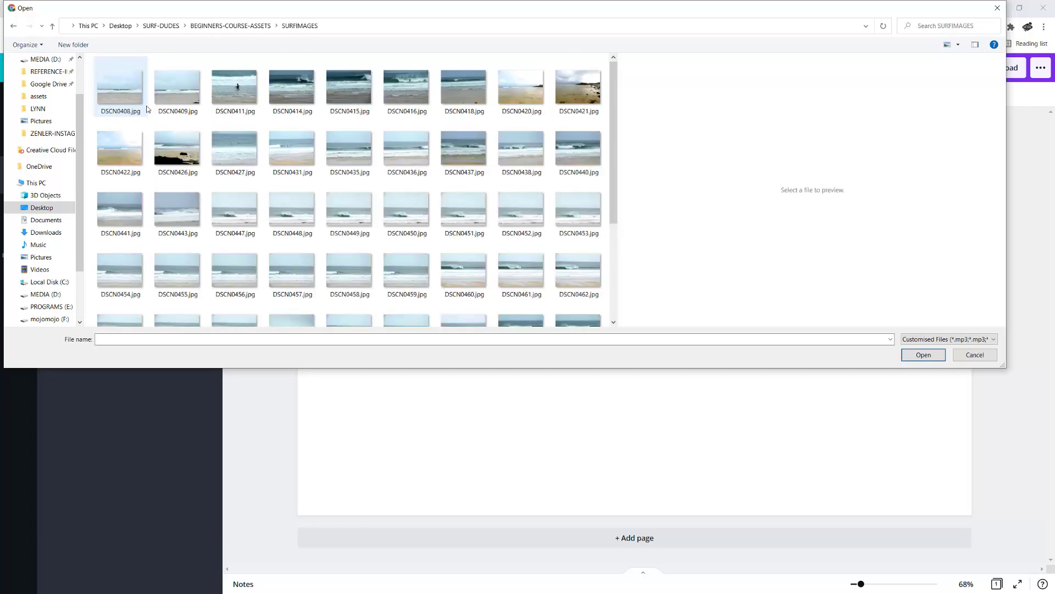
# Step: Preview surf photos DSCN0437 through DSCN0460 in SURFIMAGES
pyautogui.click(456, 153)
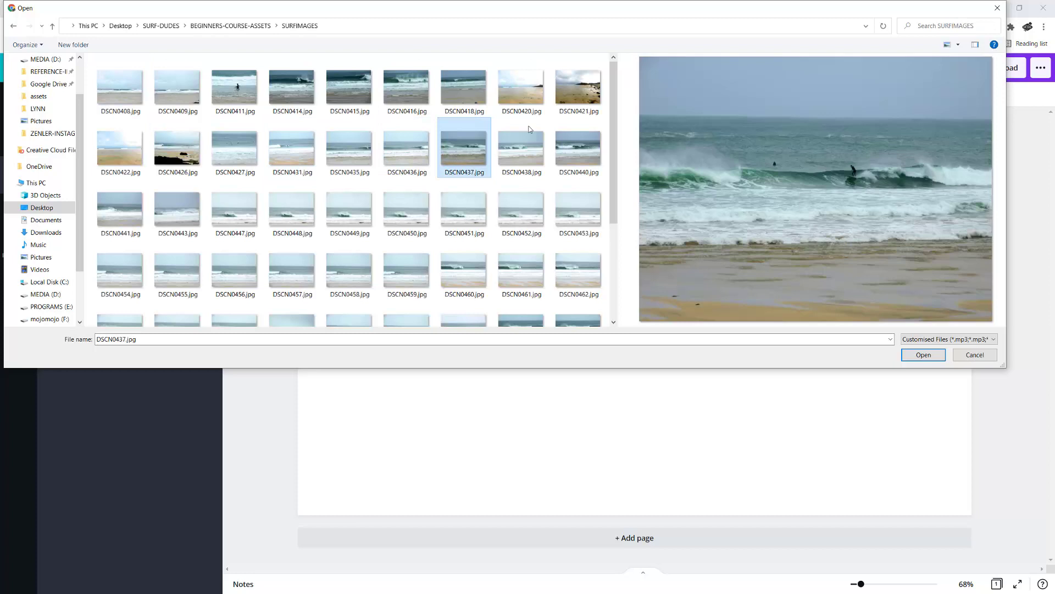
pyautogui.click(573, 99)
pyautogui.click(516, 137)
pyautogui.click(444, 150)
pyautogui.click(570, 152)
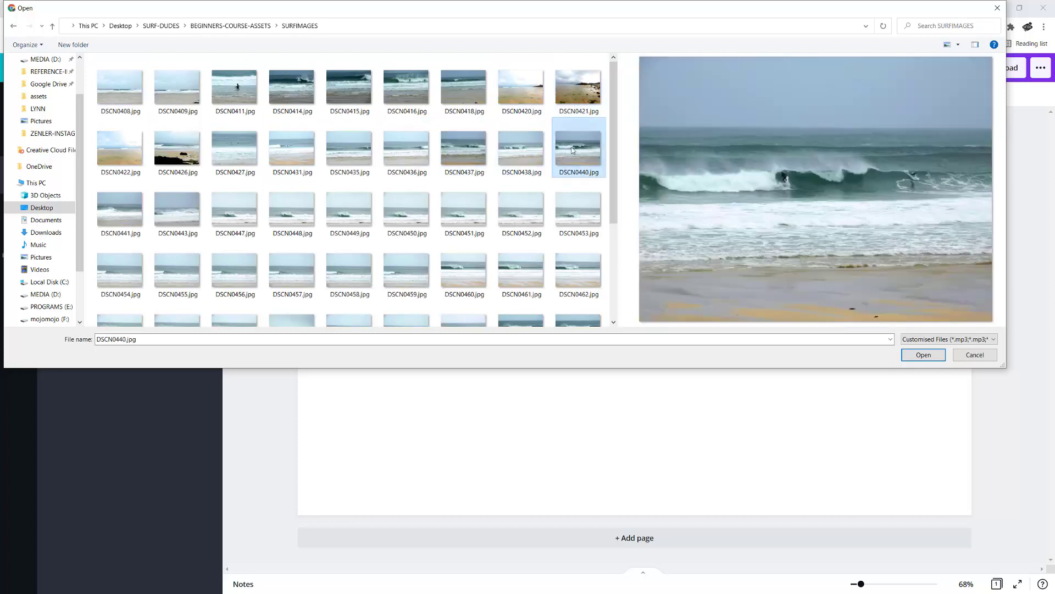
pyautogui.click(525, 149)
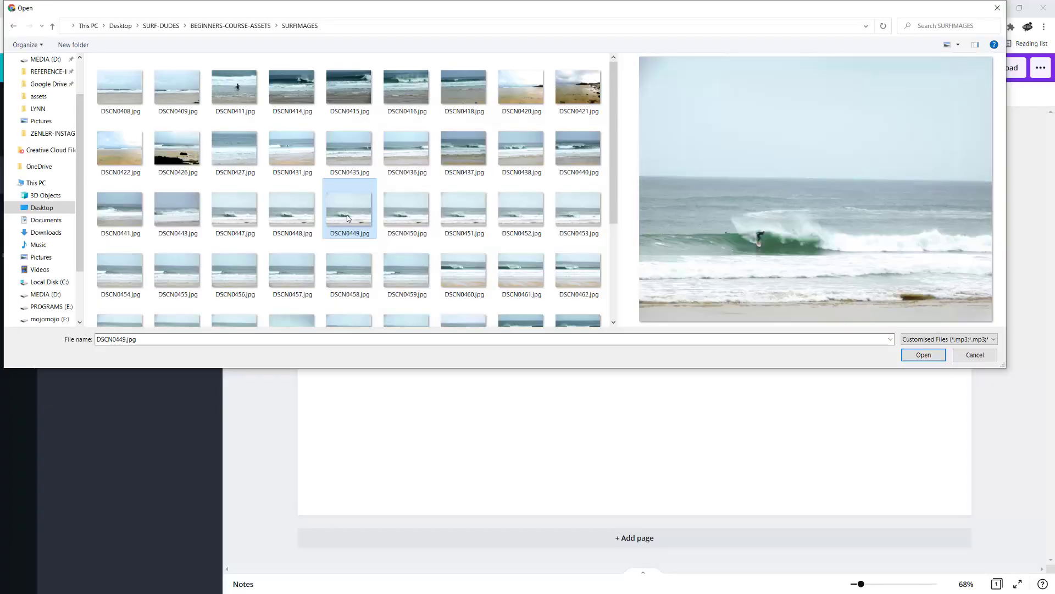
pyautogui.click(292, 215)
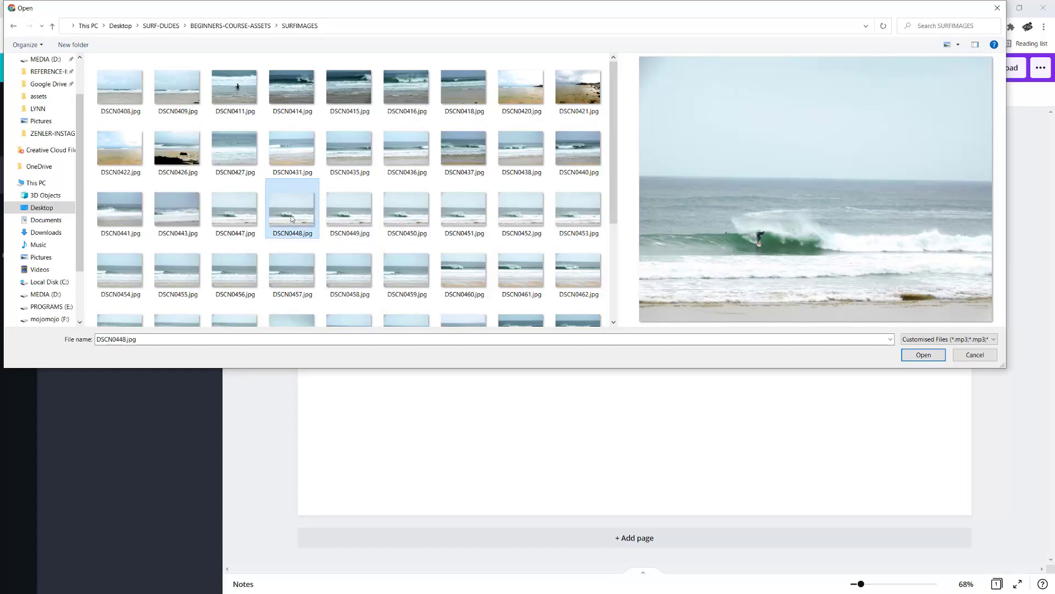
pyautogui.click(466, 216)
pyautogui.click(460, 261)
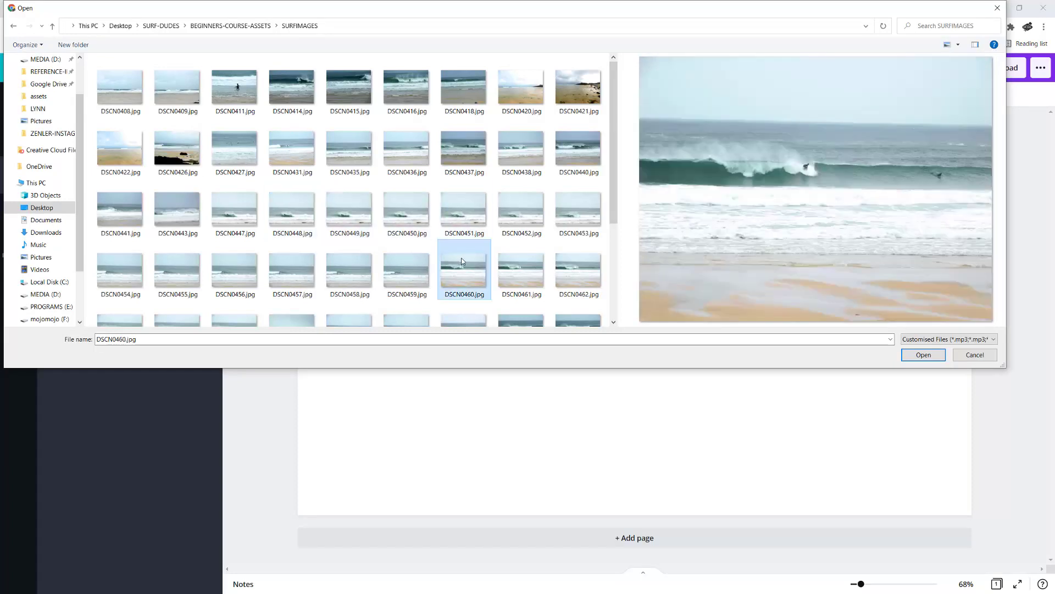
# Step: Preview DSCN0489–0491 and DSCN0414, then upload DSCN0415.jpg
pyautogui.scroll(-3, 461, 262)
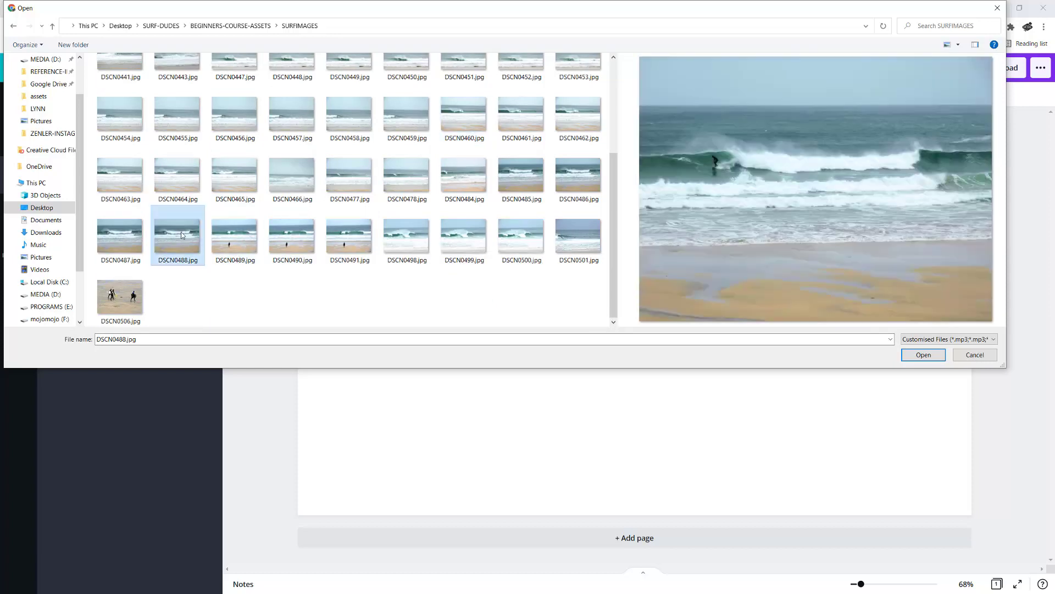
pyautogui.click(233, 235)
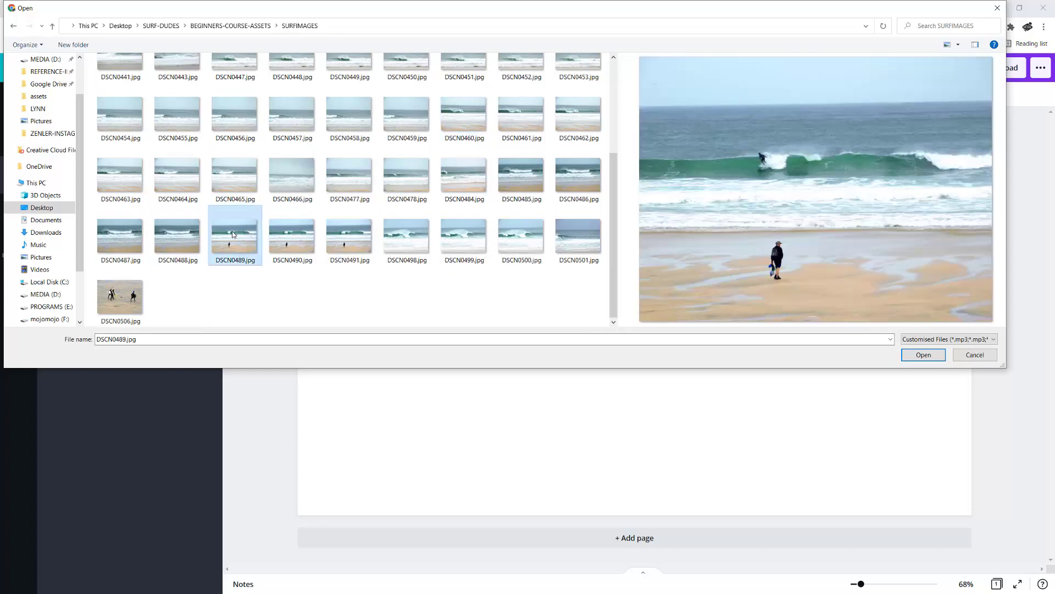
pyautogui.click(348, 239)
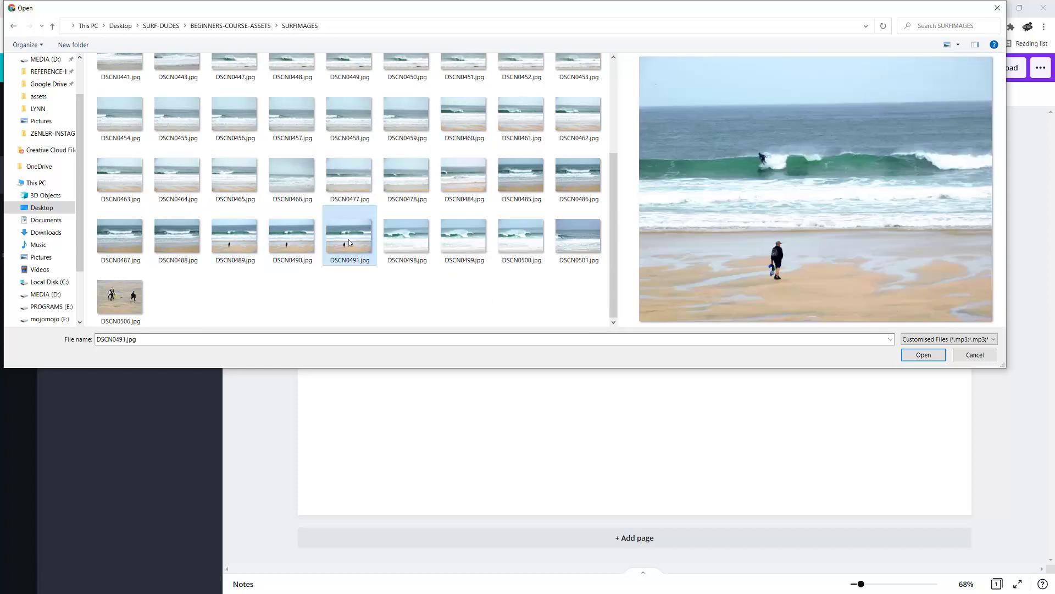
pyautogui.click(292, 240)
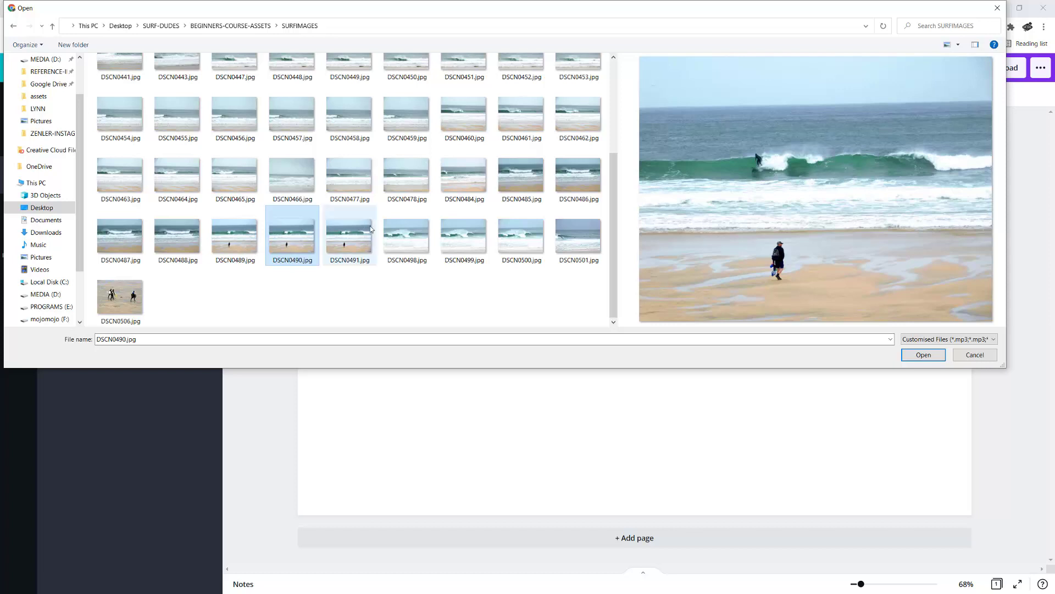
pyautogui.scroll(2, 370, 228)
pyautogui.click(282, 80)
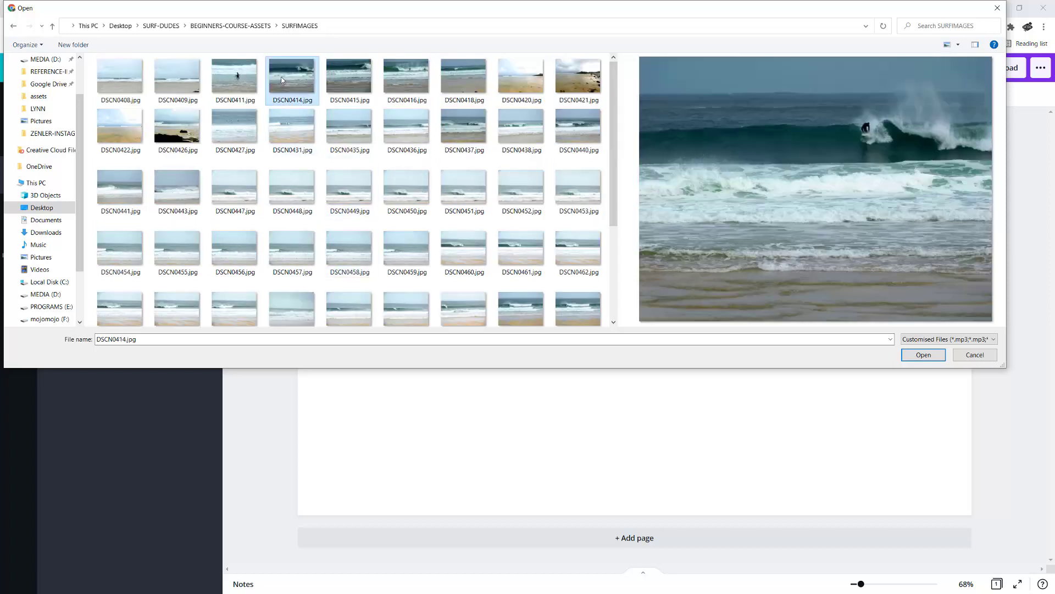
pyautogui.click(341, 80)
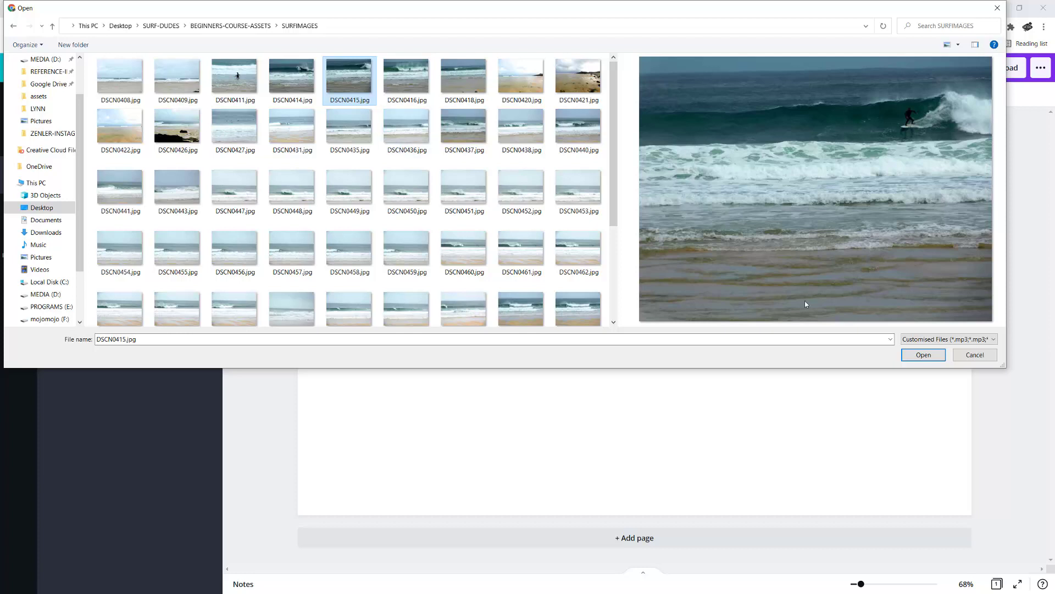
pyautogui.click(915, 356)
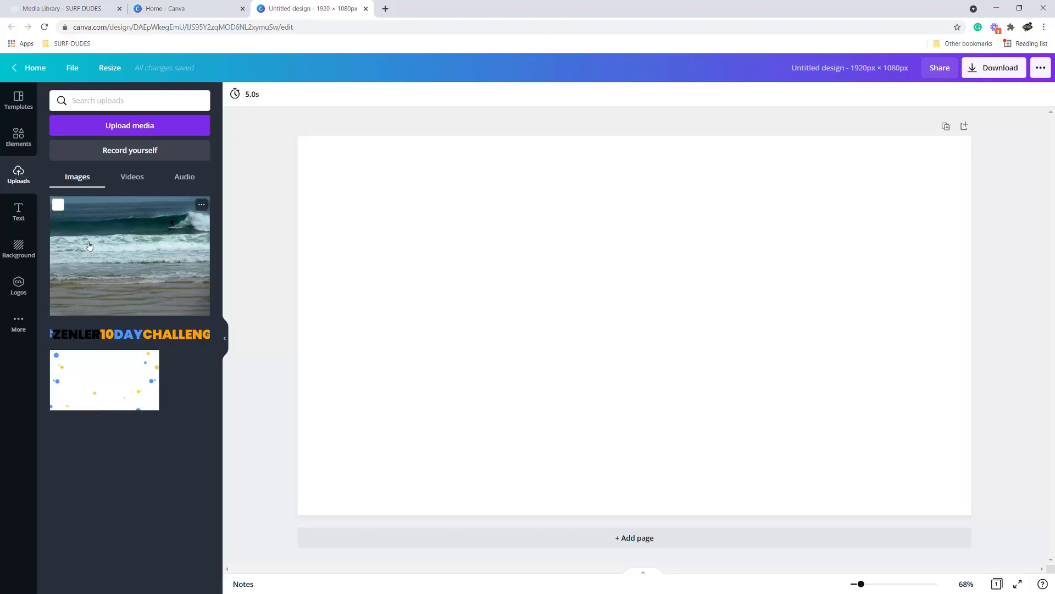
# Step: Fill the page with the surf photo and adjust brightness 27, contrast 30, saturation 23
pyautogui.moveTo(88, 245); pyautogui.dragTo(325, 172)
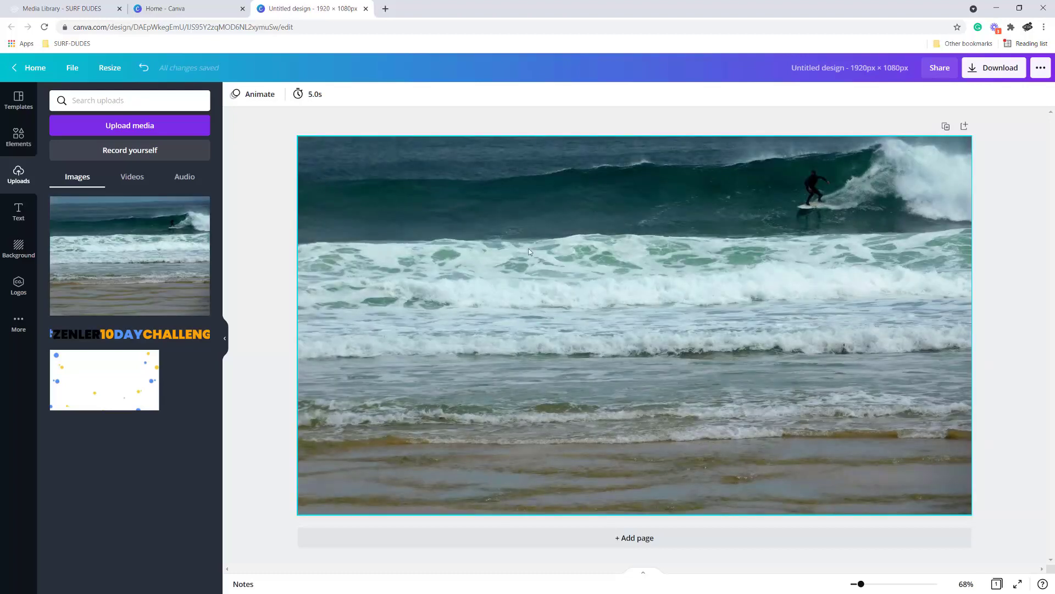
pyautogui.click(546, 279)
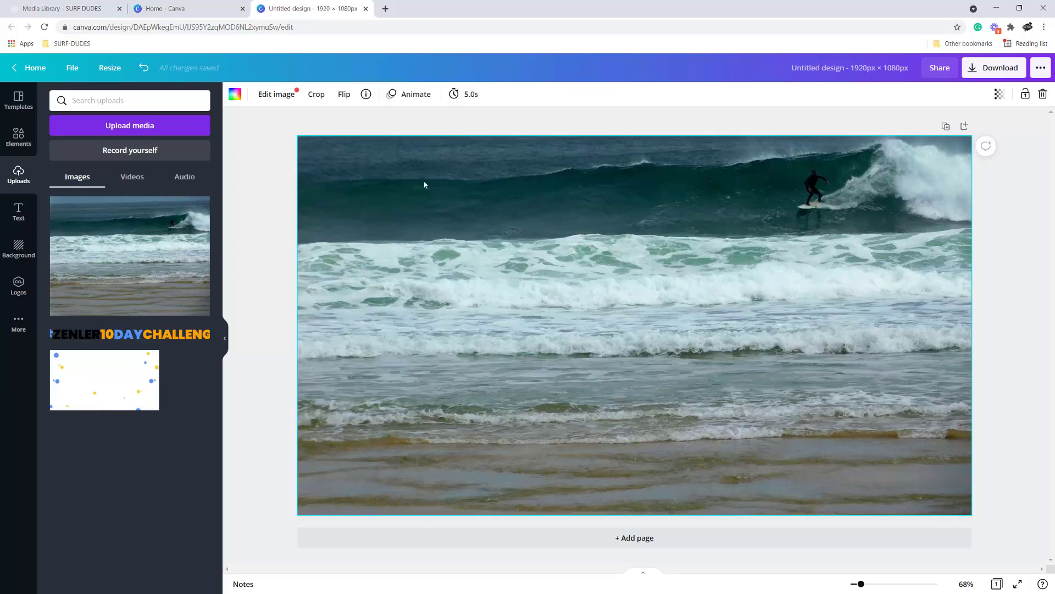
pyautogui.click(276, 95)
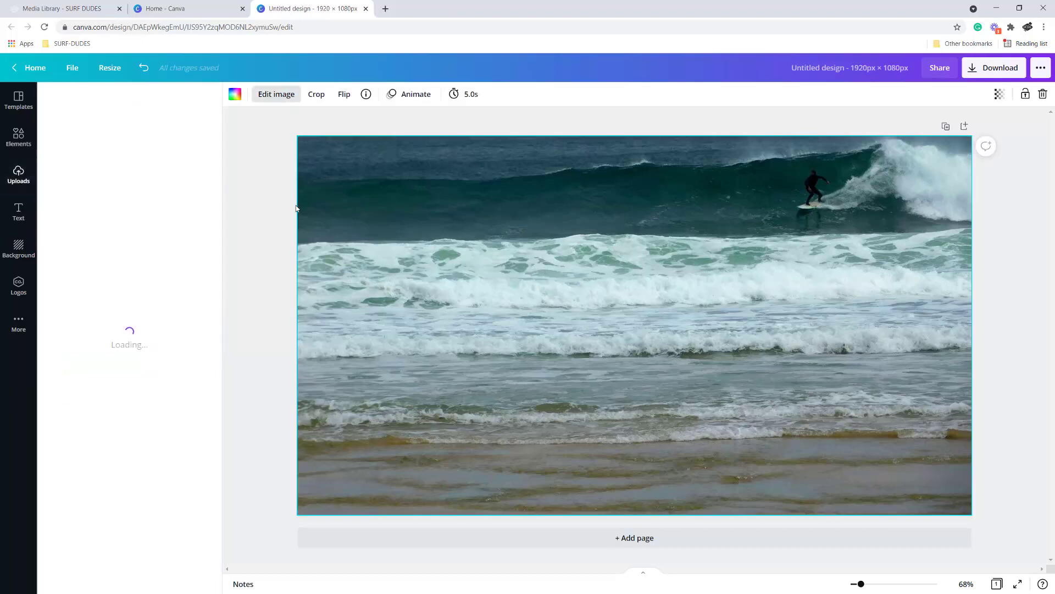
pyautogui.moveTo(131, 227); pyautogui.dragTo(147, 285)
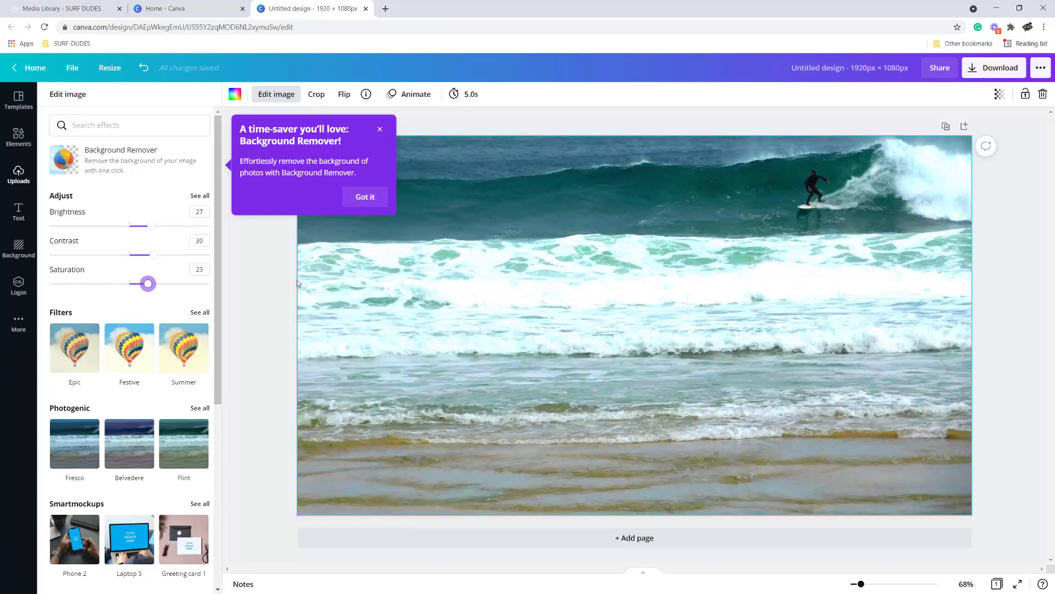
pyautogui.click(379, 130)
pyautogui.press('Escape')
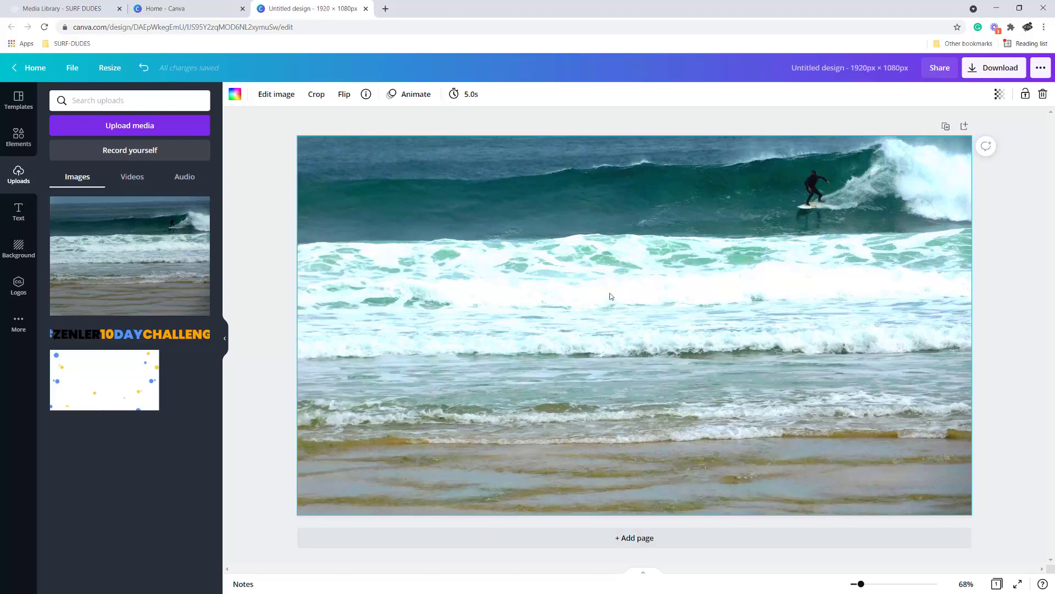
pyautogui.click(18, 137)
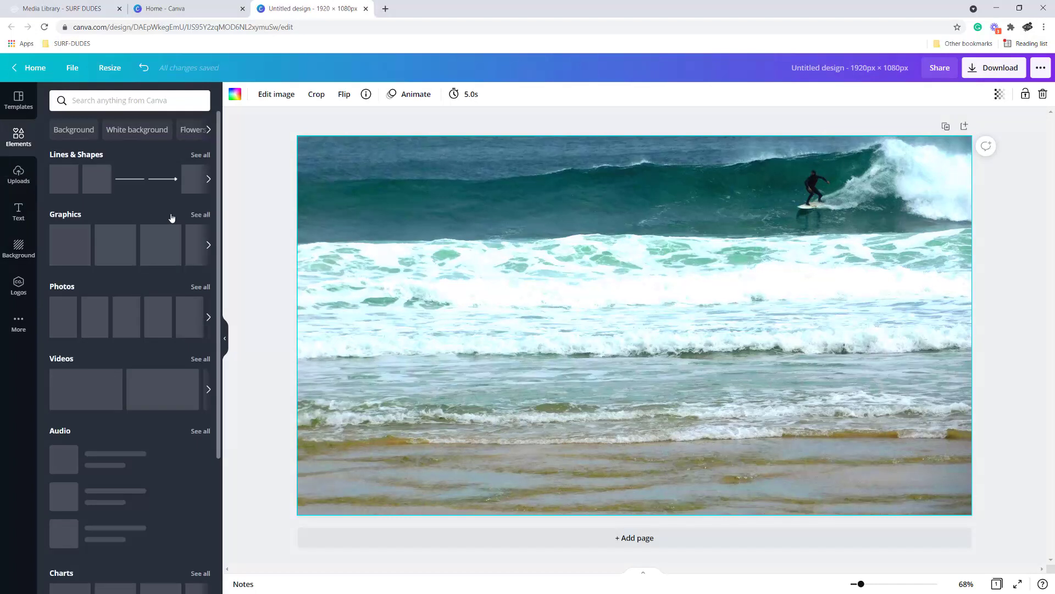
# Step: Add a square from Elements, rotate it diagonally and stretch it across the page
pyautogui.moveTo(89, 179); pyautogui.dragTo(391, 226)
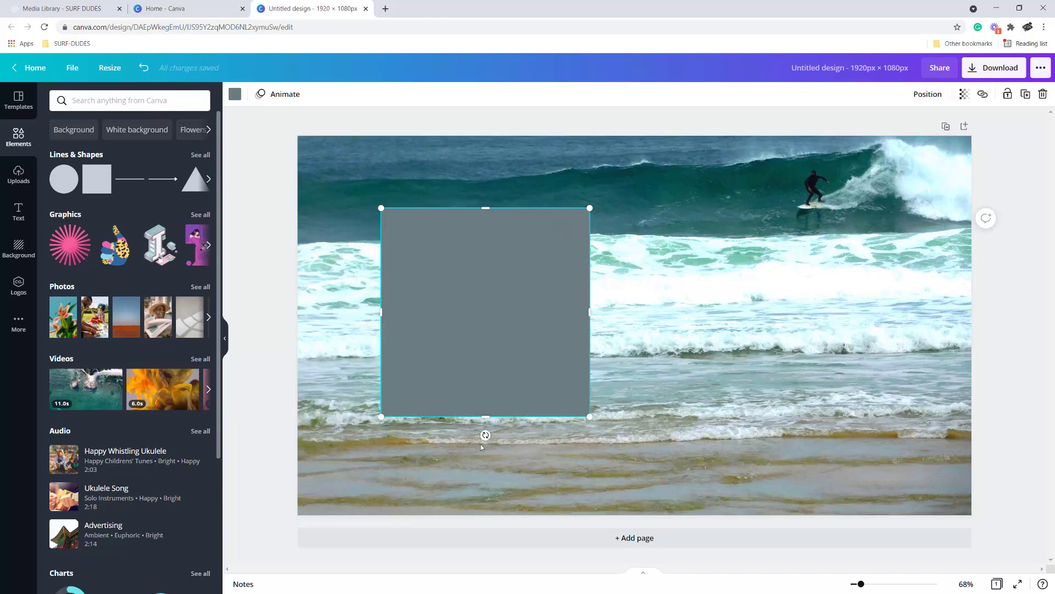
pyautogui.moveTo(485, 434); pyautogui.dragTo(407, 409)
pyautogui.moveTo(554, 230); pyautogui.dragTo(663, 88)
pyautogui.moveTo(421, 392); pyautogui.dragTo(297, 544)
pyautogui.moveTo(399, 251); pyautogui.dragTo(289, 134)
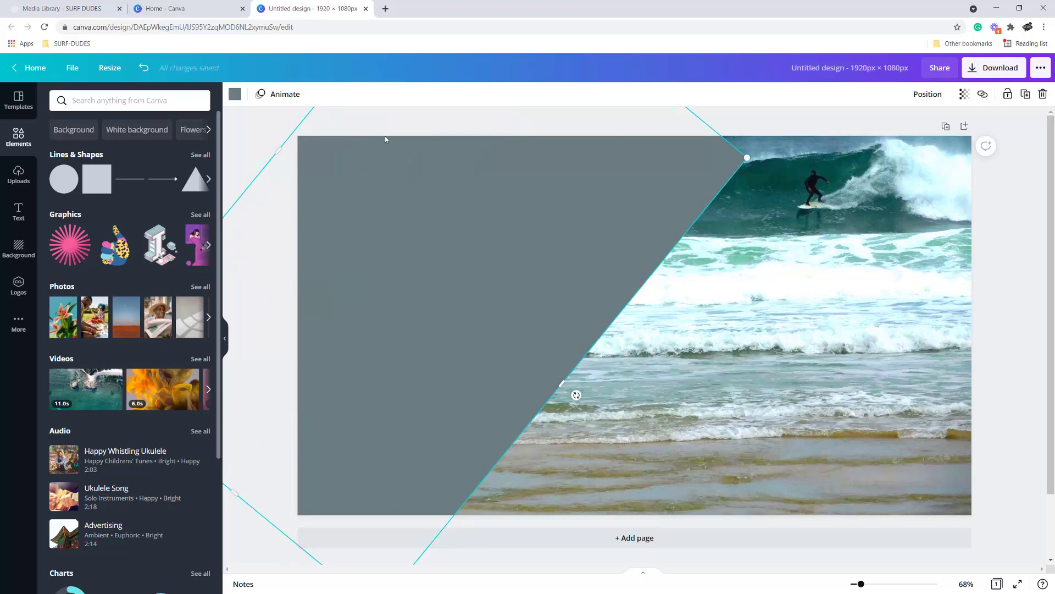
pyautogui.moveTo(526, 248); pyautogui.dragTo(533, 216)
# Step: Set the panel to about 36° and extend it to cover the photo's left side
pyautogui.moveTo(231, 475); pyautogui.dragTo(251, 488)
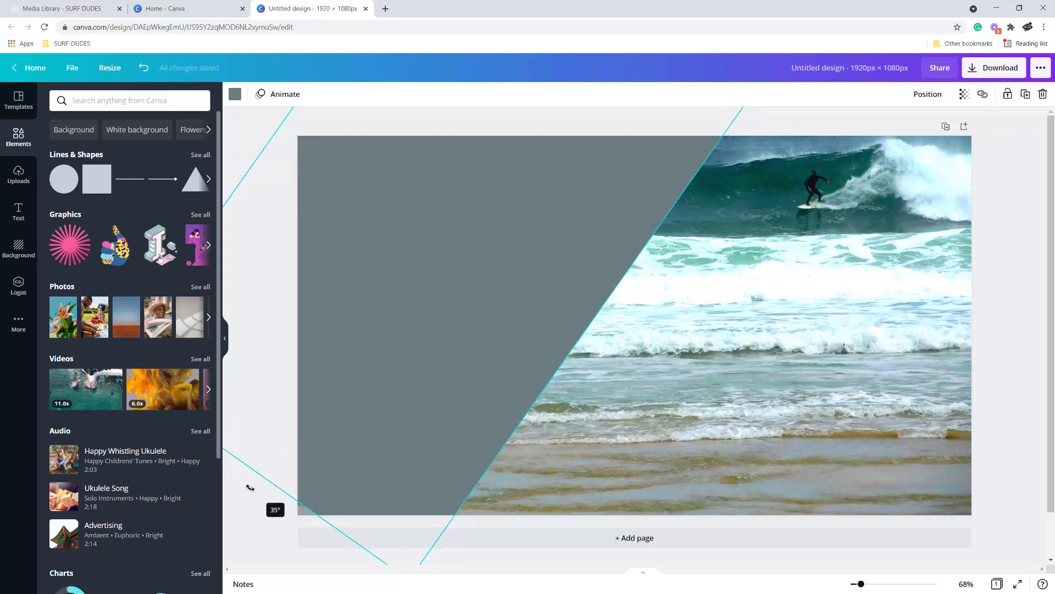
pyautogui.moveTo(450, 329); pyautogui.dragTo(535, 354)
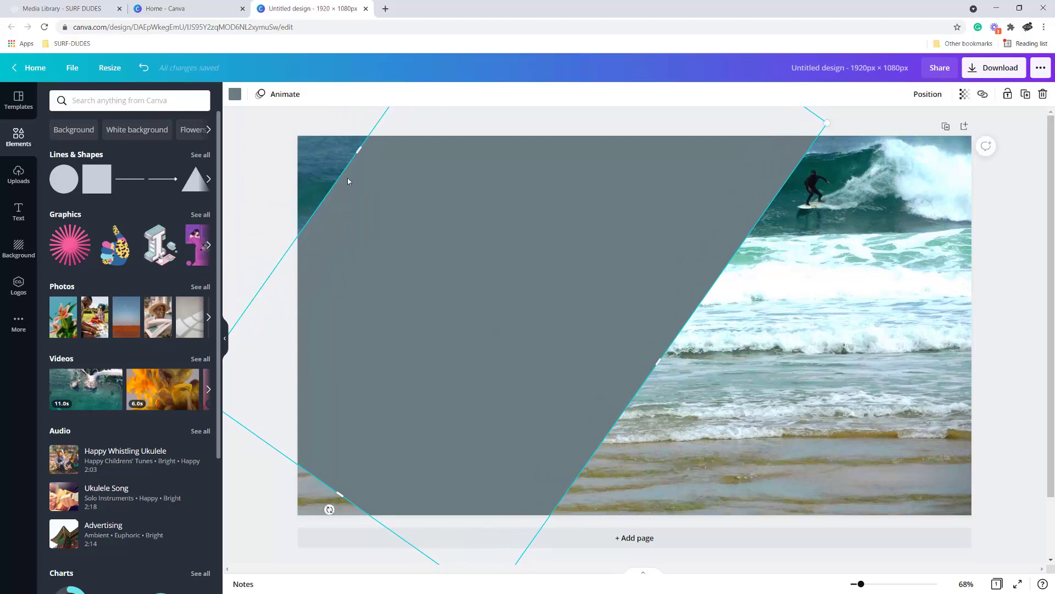
pyautogui.moveTo(355, 152); pyautogui.dragTo(300, 109)
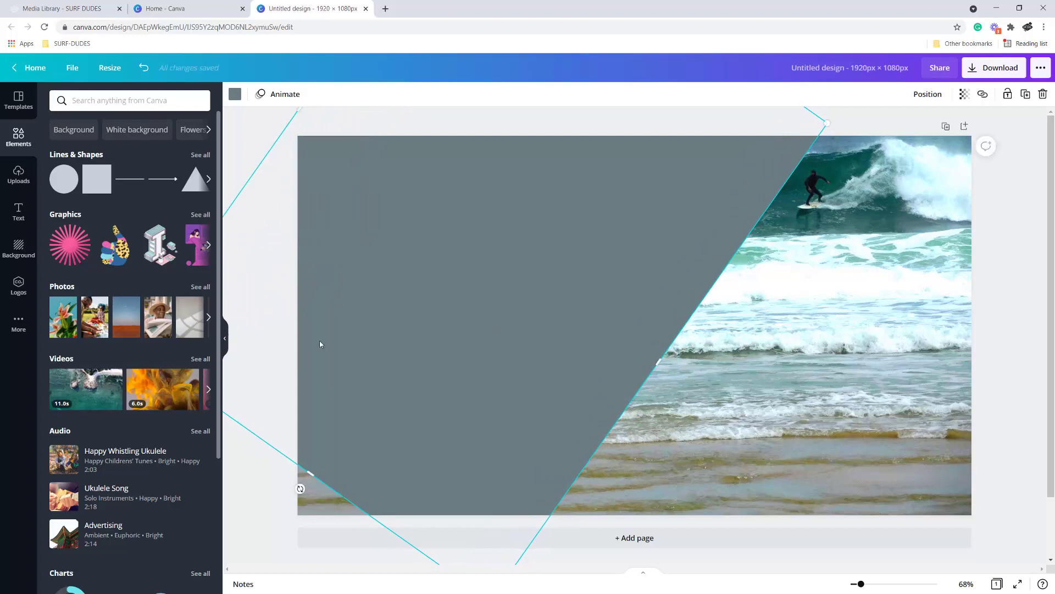
pyautogui.moveTo(306, 473); pyautogui.dragTo(273, 524)
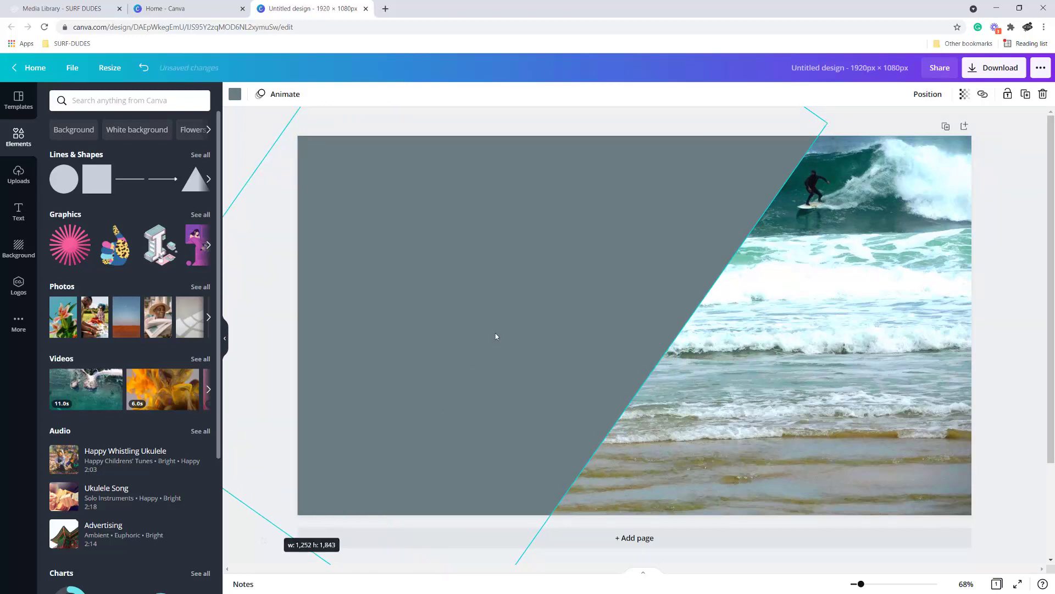
pyautogui.moveTo(583, 285); pyautogui.dragTo(548, 278)
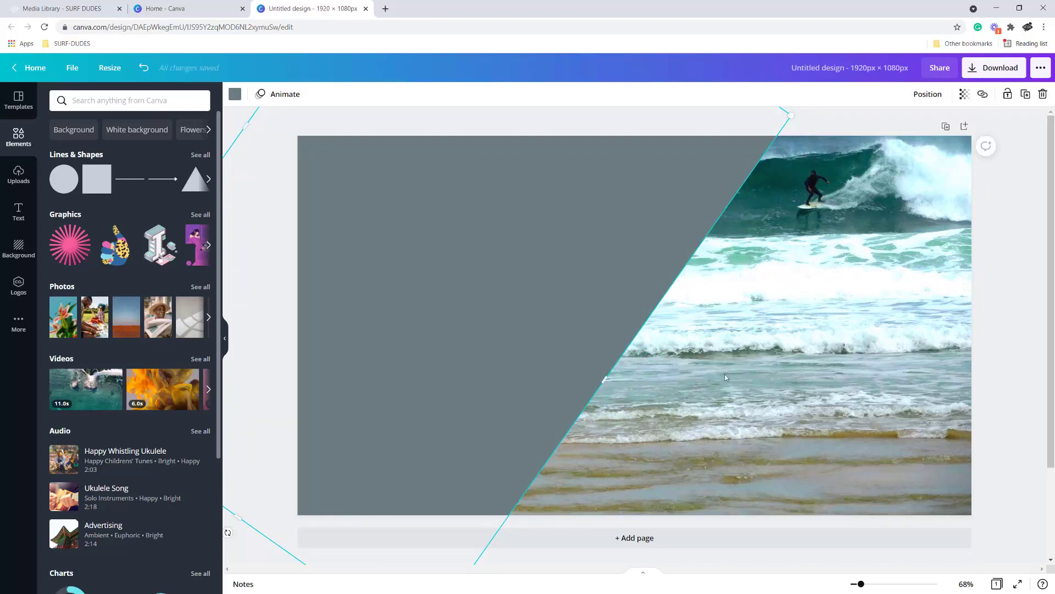
pyautogui.click(729, 377)
pyautogui.click(476, 274)
# Step: Change the diagonal panel's colour from grey to Black #000000
pyautogui.click(235, 94)
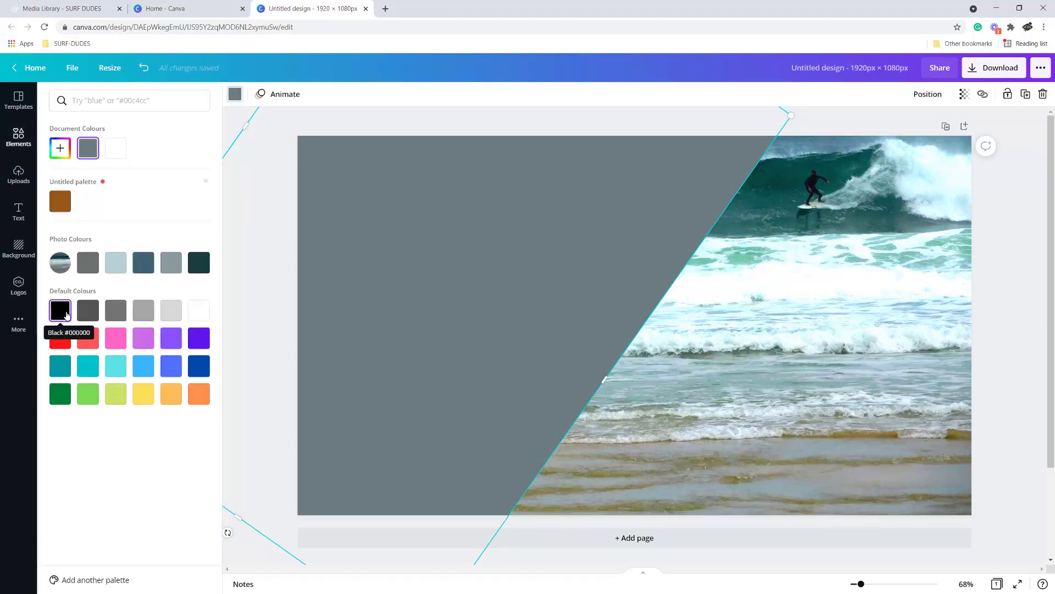
pyautogui.click(88, 310)
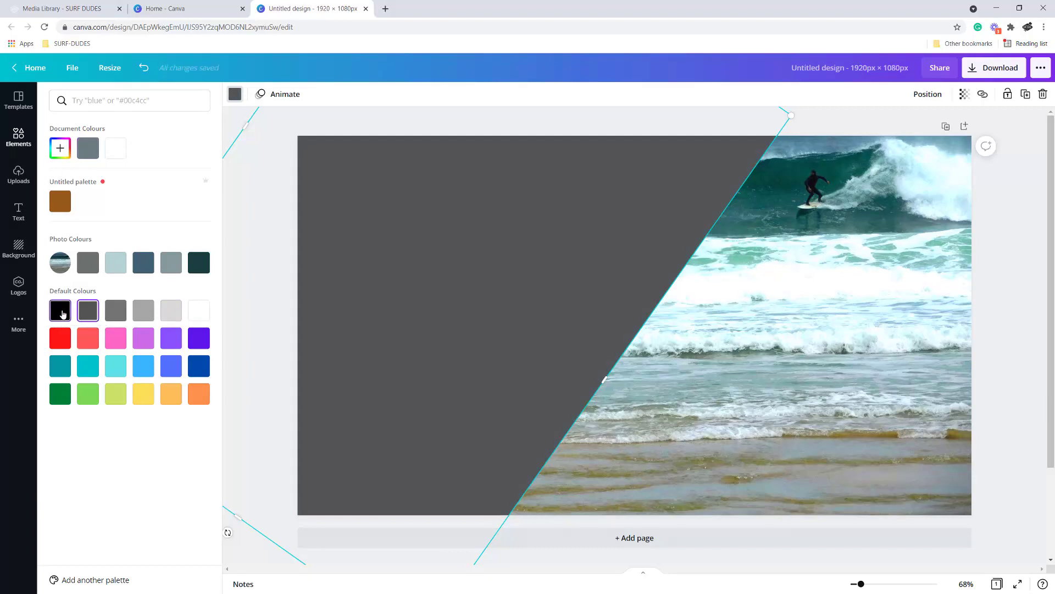
pyautogui.click(60, 311)
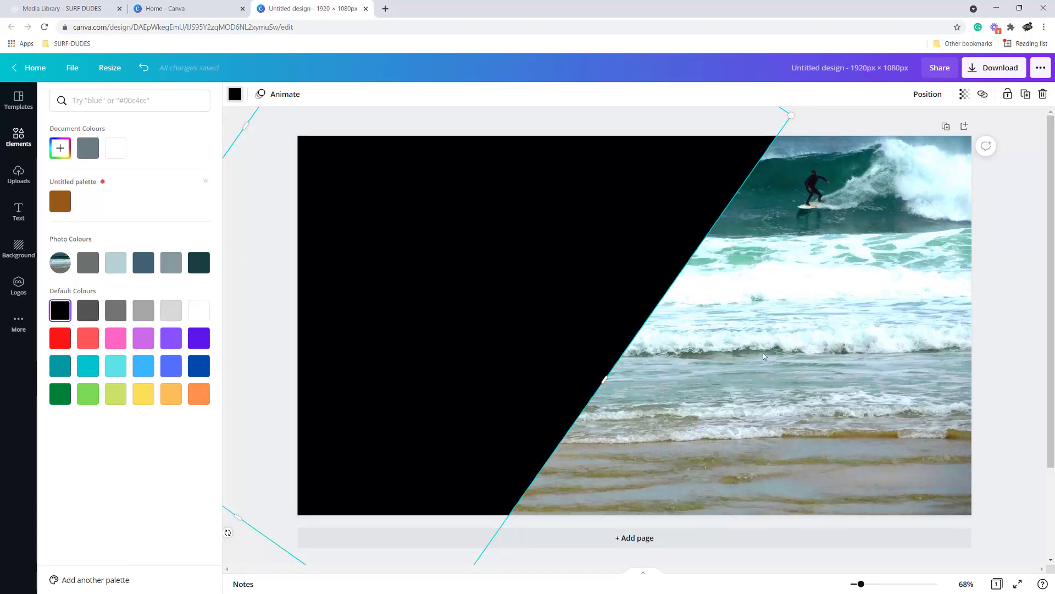
pyautogui.click(596, 279)
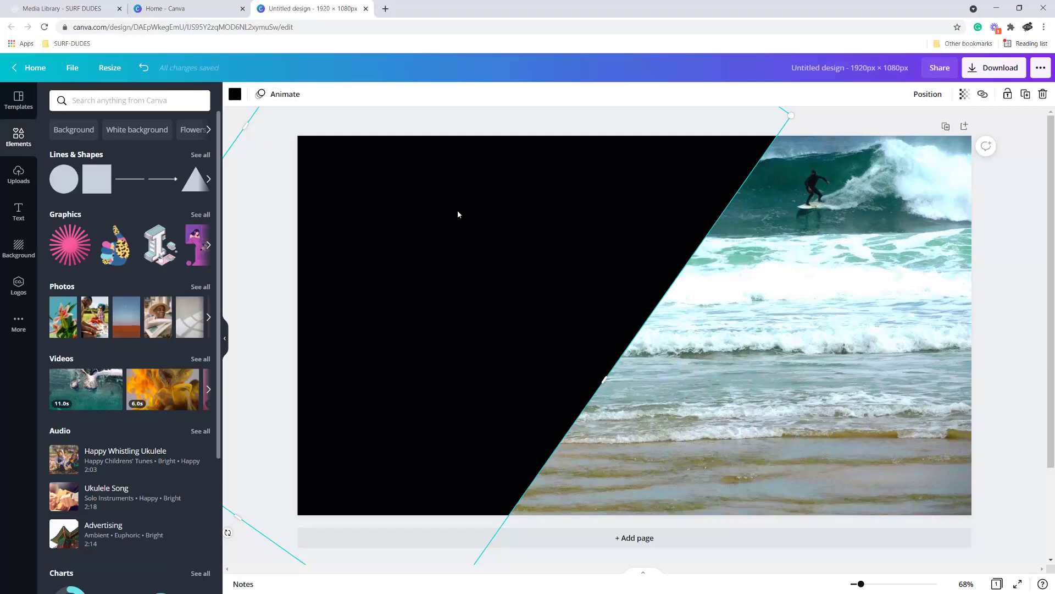
pyautogui.click(18, 175)
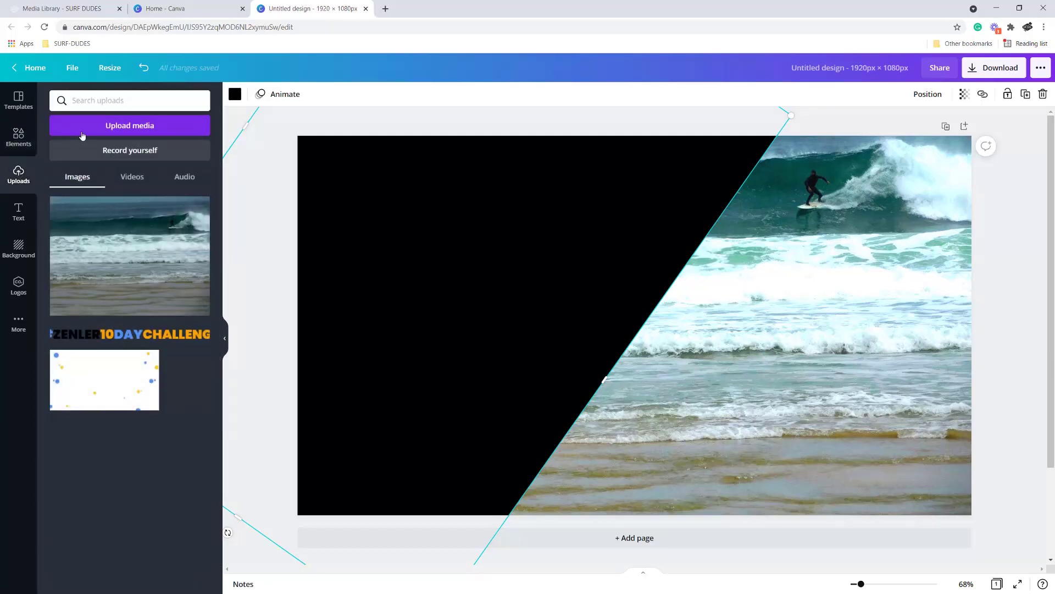
# Step: Upload Surf-Dudes-logos_03.png from the BEGINNERS-COURSE-ASSETS folder
pyautogui.click(82, 131)
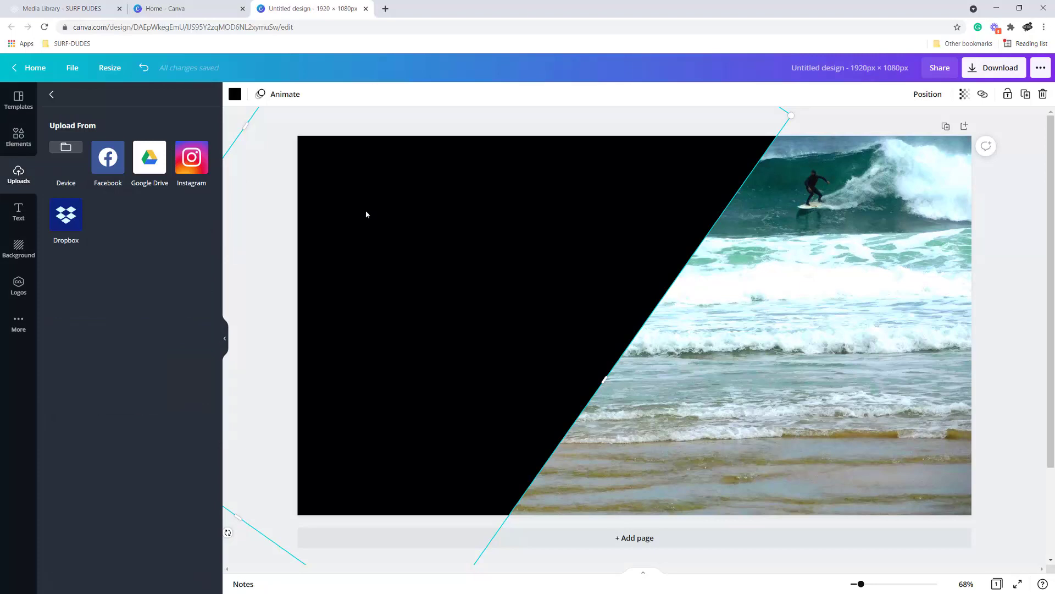
pyautogui.click(66, 147)
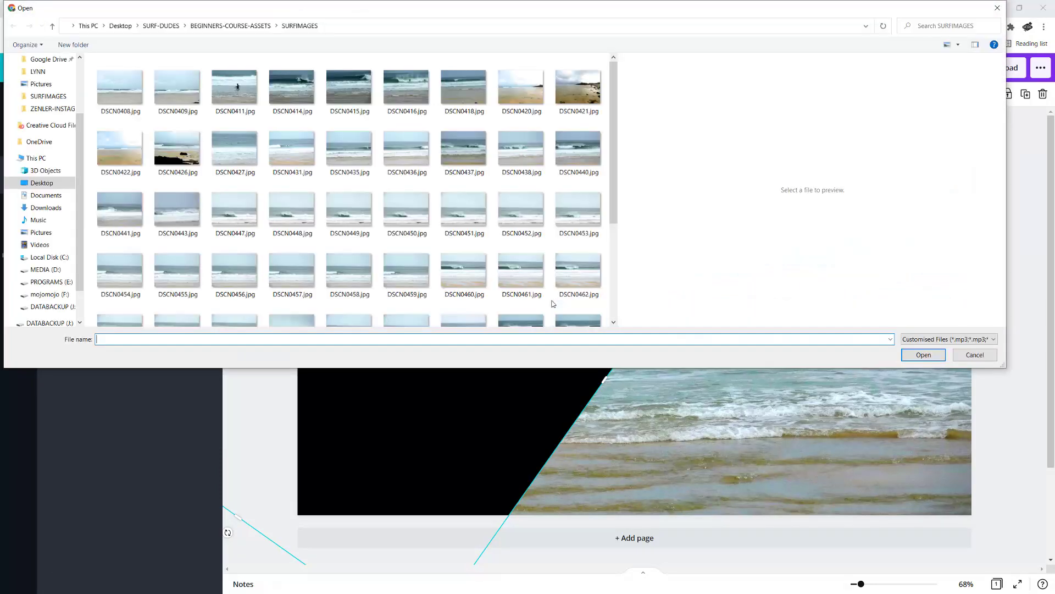
pyautogui.click(238, 28)
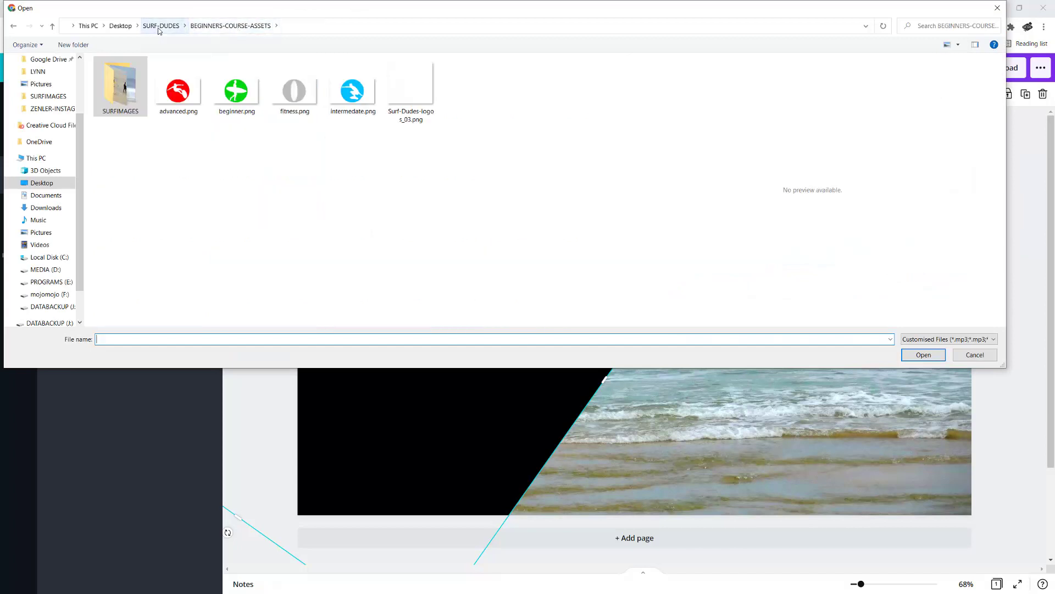
pyautogui.click(412, 90)
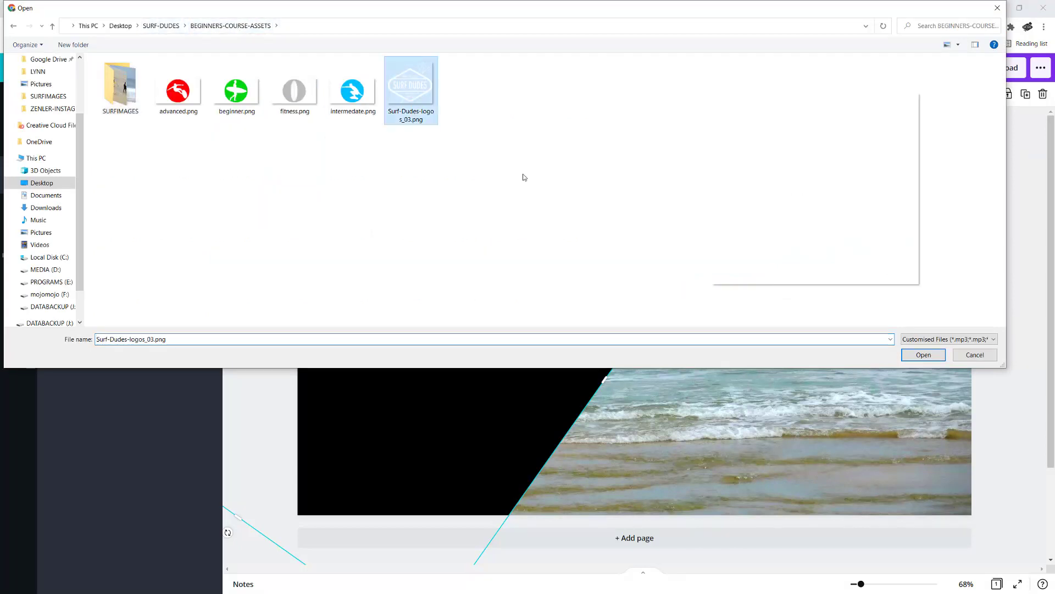
pyautogui.click(931, 361)
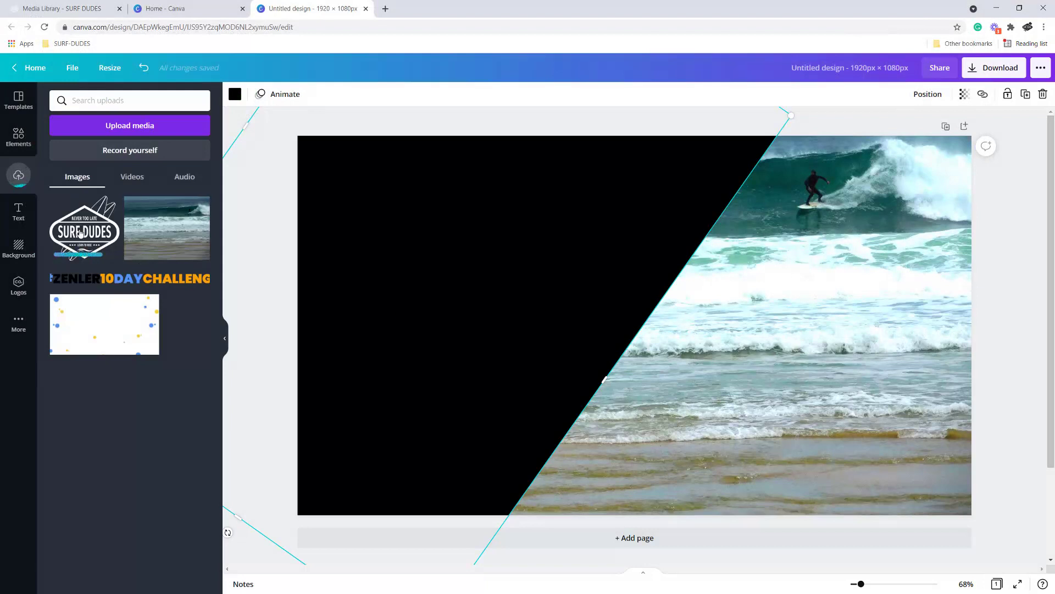
# Step: Drag the SURF DUDES logo onto the page, across the black panel's diagonal edge
pyautogui.moveTo(81, 234); pyautogui.dragTo(490, 225)
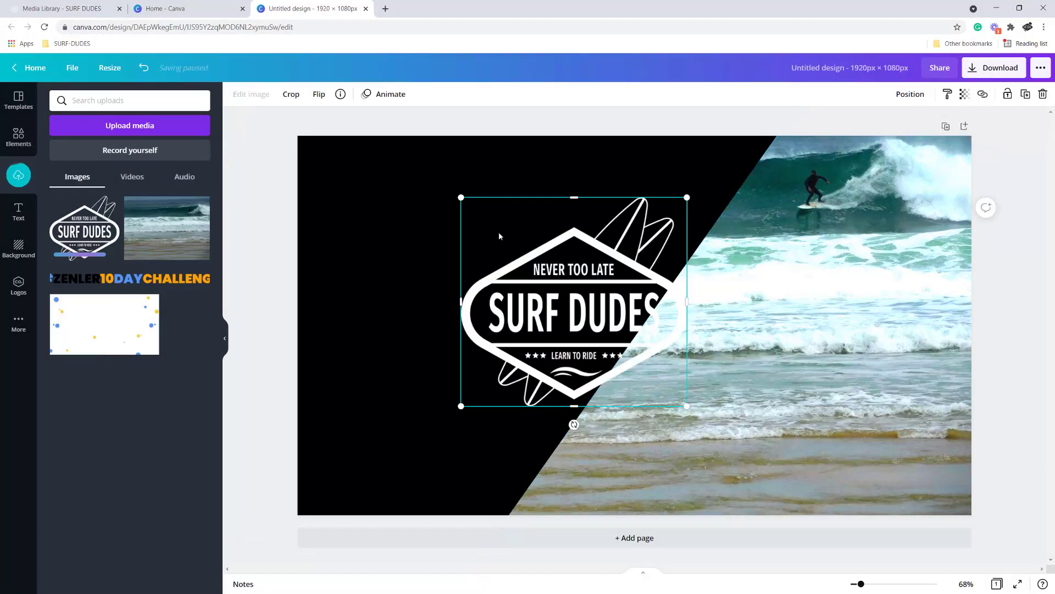
pyautogui.moveTo(569, 291); pyautogui.dragTo(590, 339)
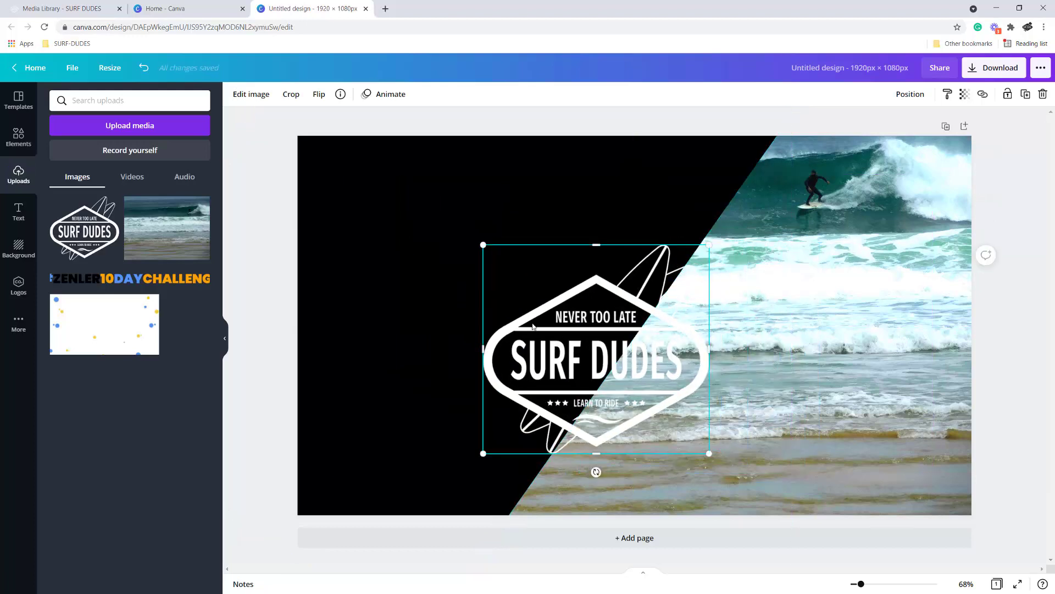
pyautogui.moveTo(543, 305); pyautogui.dragTo(469, 252)
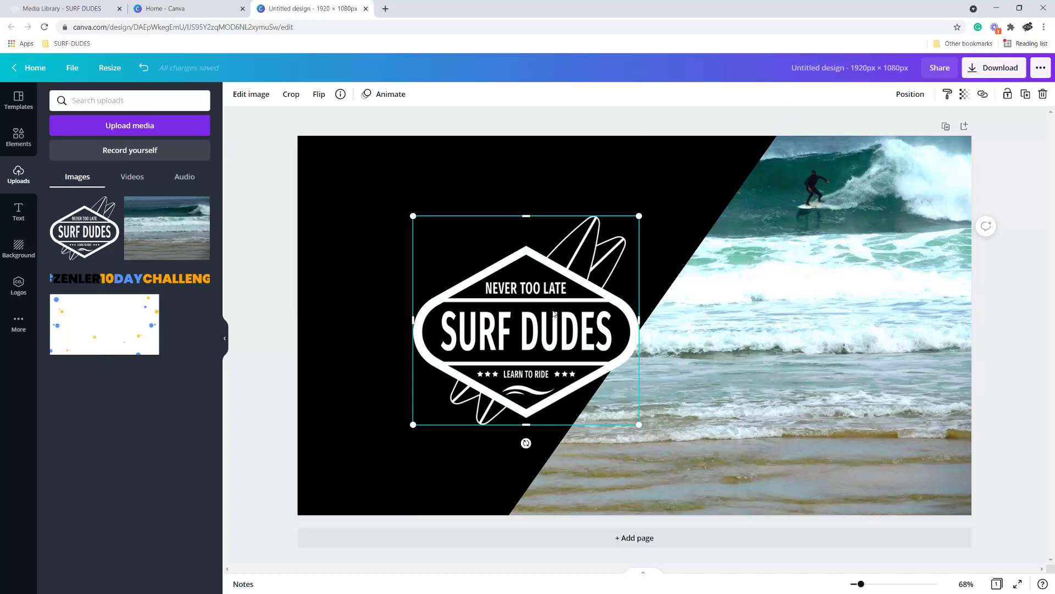
pyautogui.moveTo(539, 290); pyautogui.dragTo(590, 283)
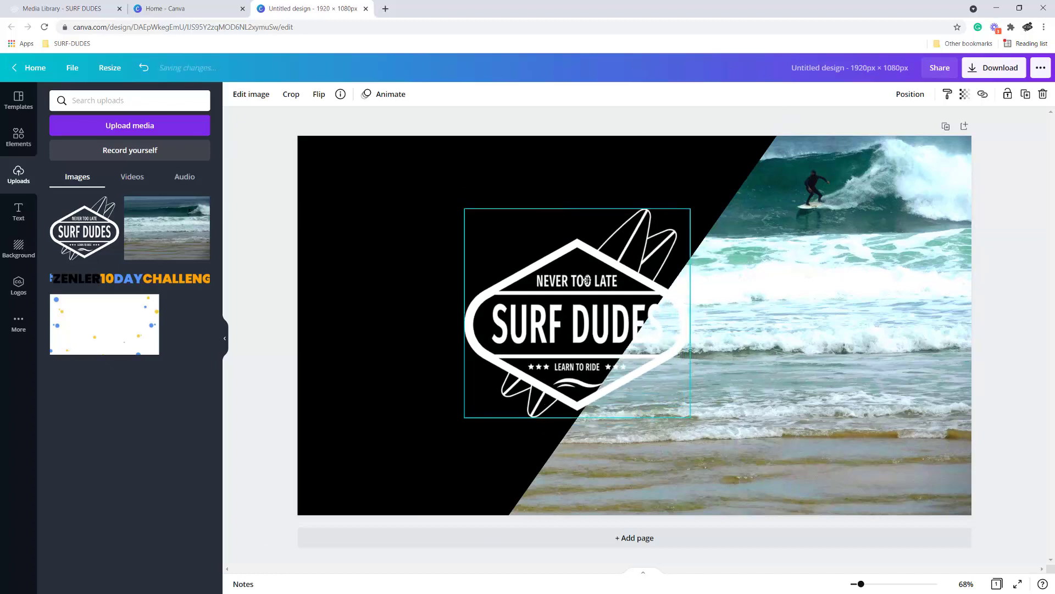
# Step: Try the logo behind and in front of the black panel, nudging it right
pyautogui.rightClick(577, 284)
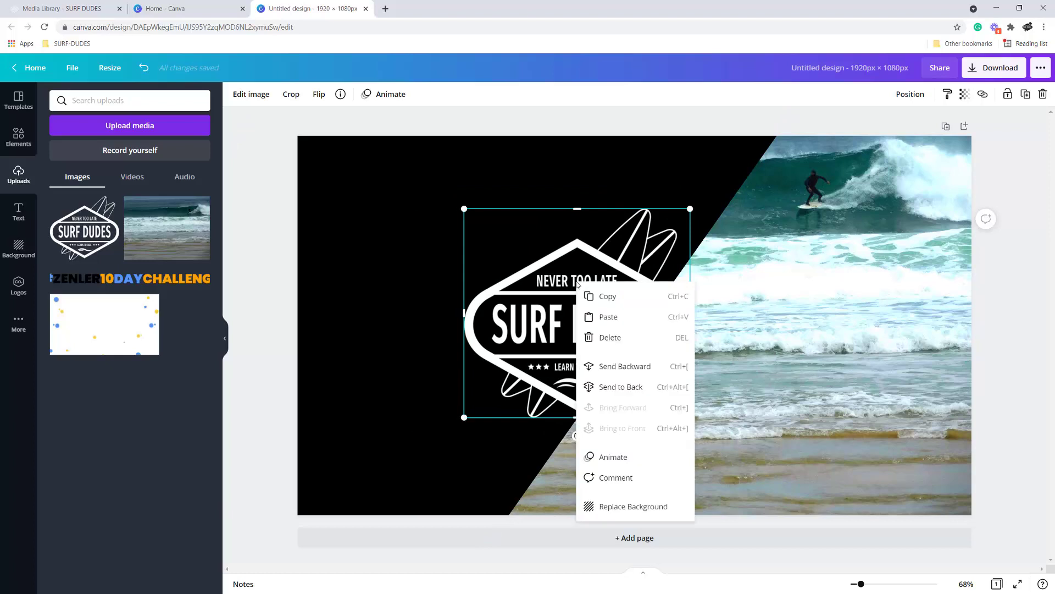
pyautogui.click(614, 372)
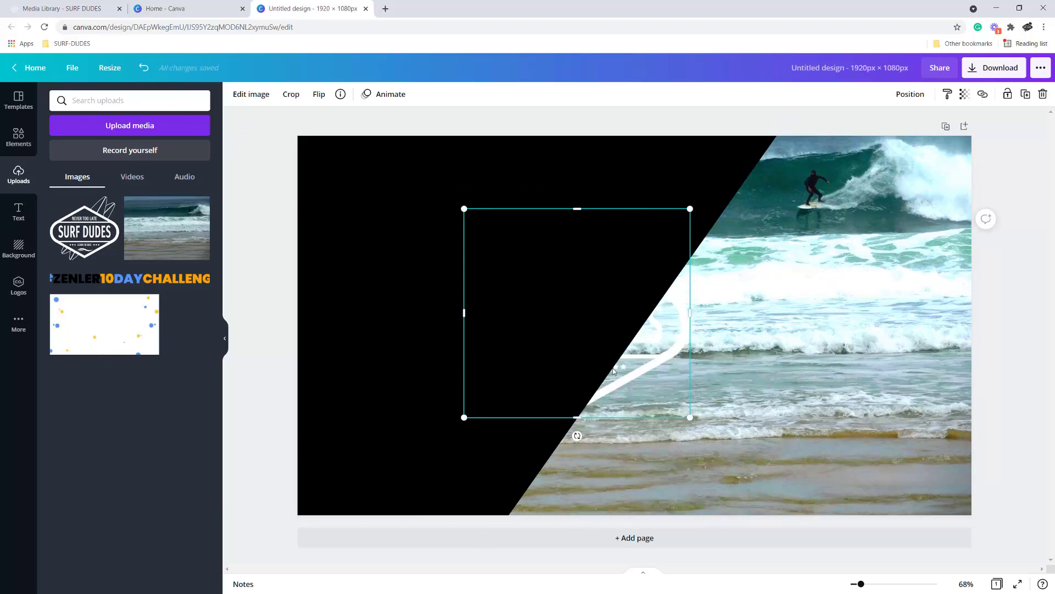
pyautogui.moveTo(643, 362); pyautogui.dragTo(705, 372)
pyautogui.rightClick(682, 347)
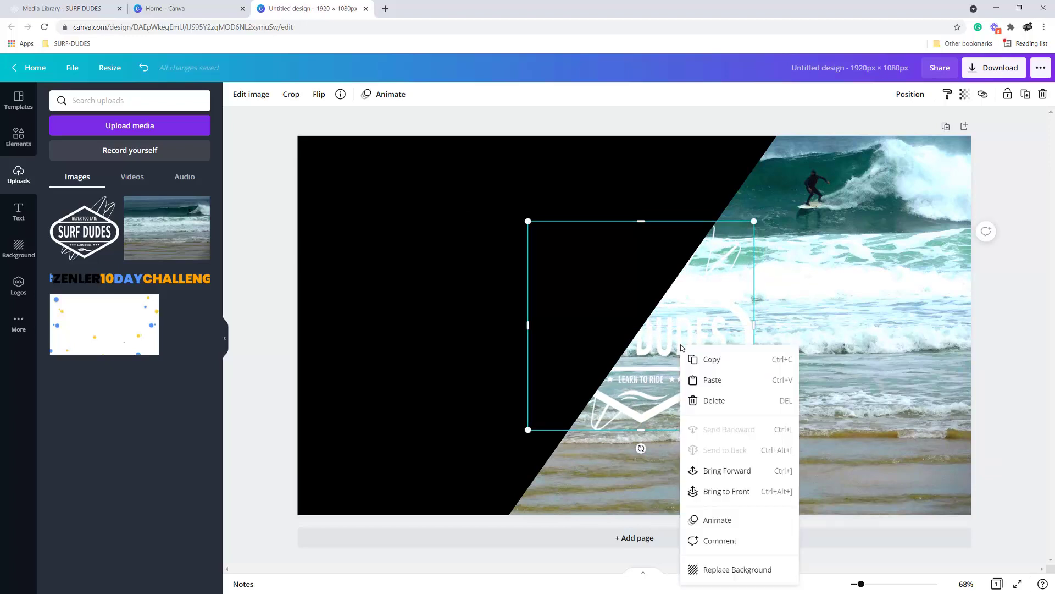
pyautogui.click(708, 468)
pyautogui.rightClick(624, 301)
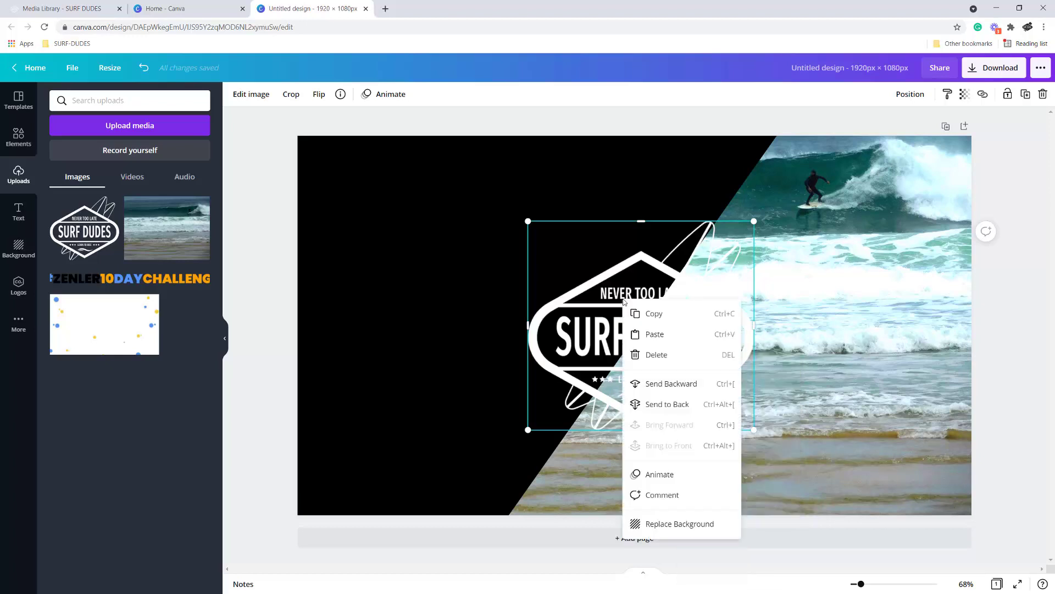
pyautogui.click(659, 412)
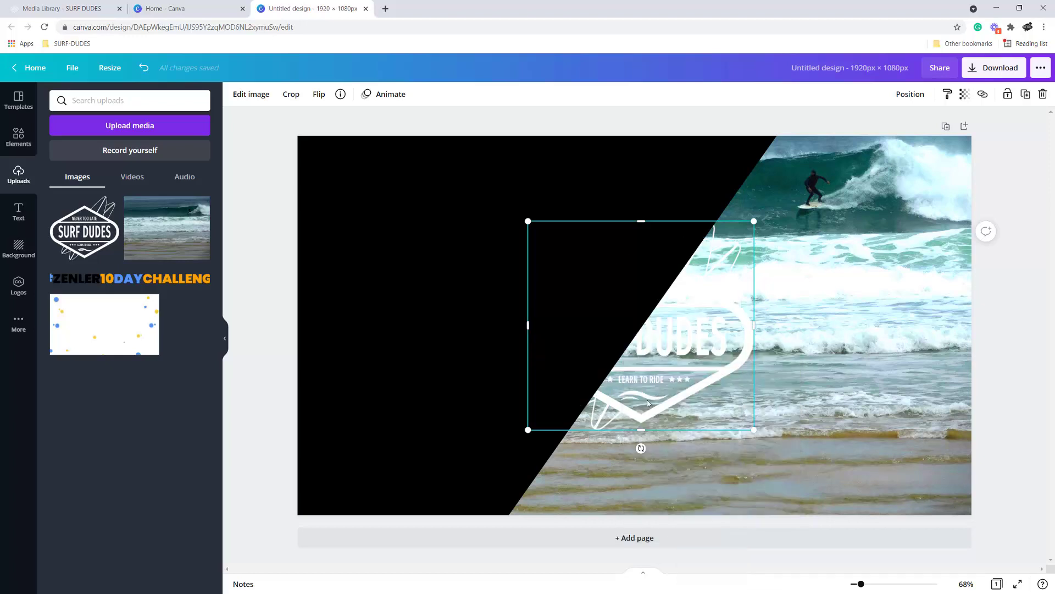
# Step: Bring the logo to the very front, shrink it, and move it to the panel's upper-left
pyautogui.click(797, 361)
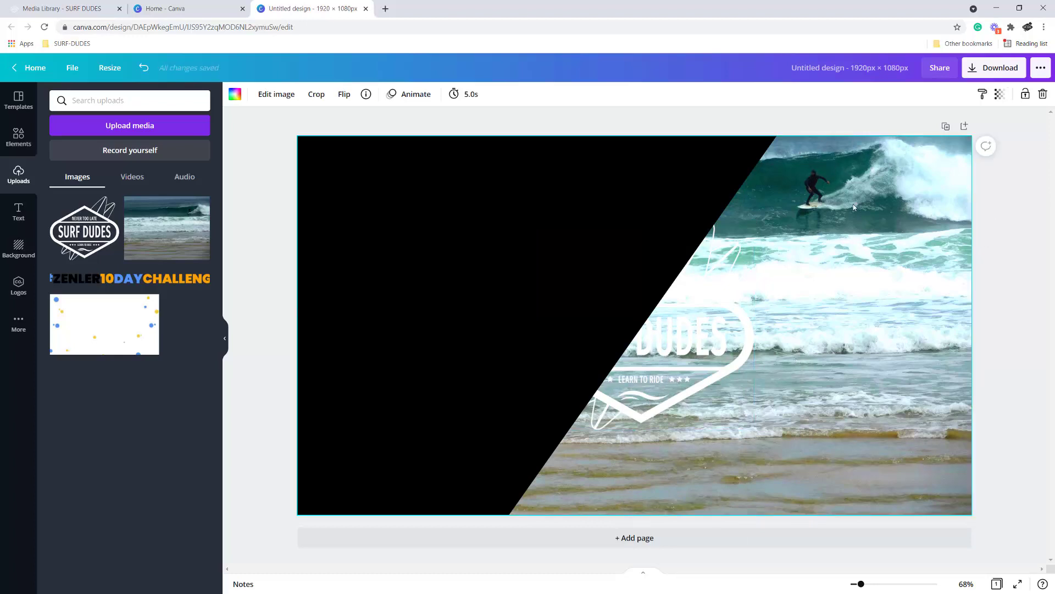
pyautogui.click(710, 365)
pyautogui.rightClick(686, 343)
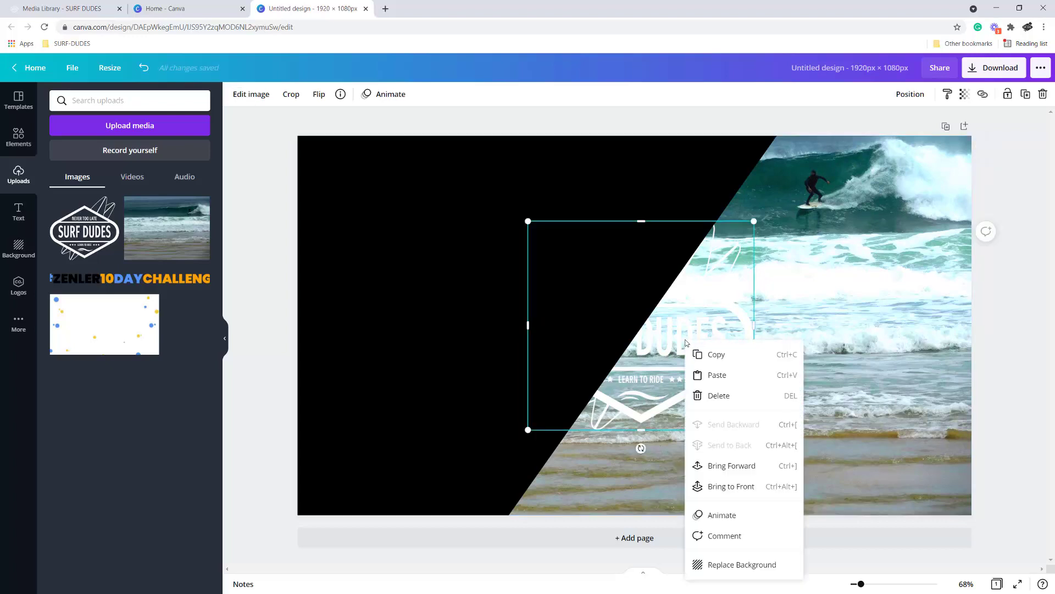
pyautogui.click(715, 486)
pyautogui.moveTo(756, 432); pyautogui.dragTo(700, 380)
pyautogui.moveTo(603, 287); pyautogui.dragTo(402, 215)
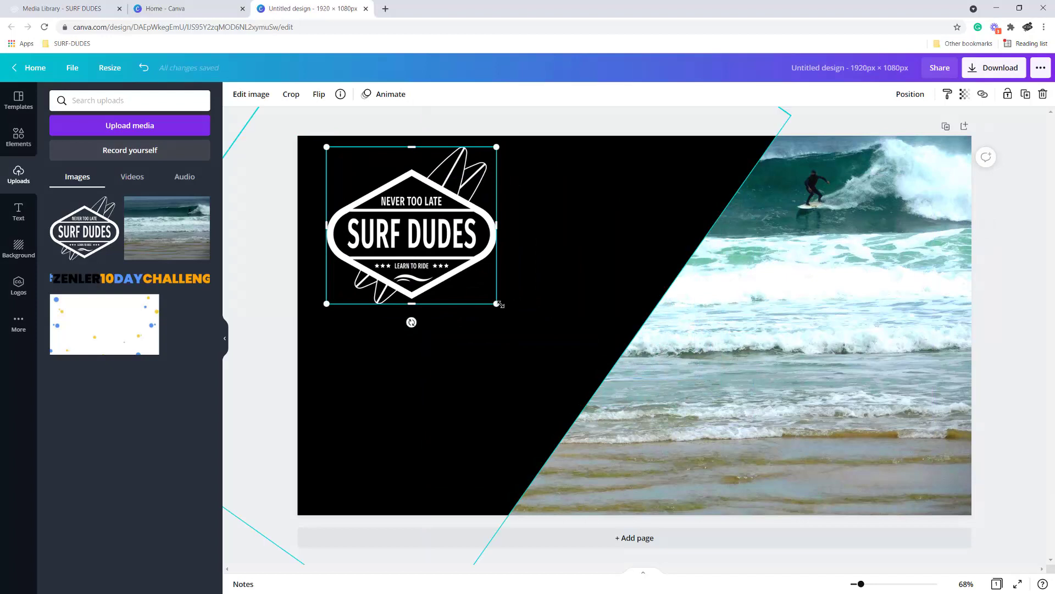
# Step: Enlarge the SURF DUDES logo to about 736 × 680 and place it over the photo's lower right
pyautogui.moveTo(496, 303); pyautogui.dragTo(527, 332)
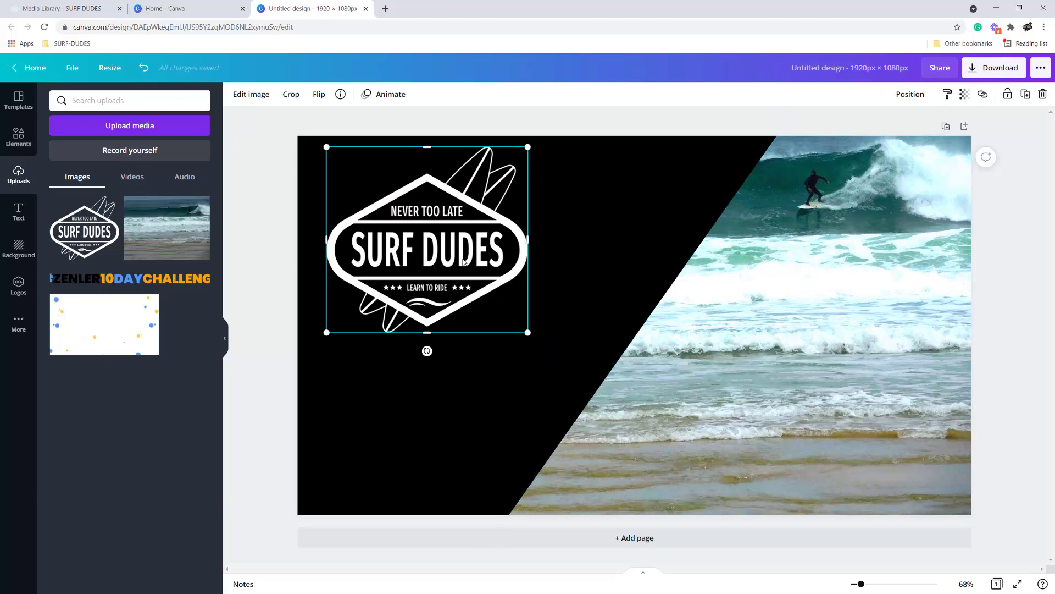
pyautogui.moveTo(463, 262); pyautogui.dragTo(852, 404)
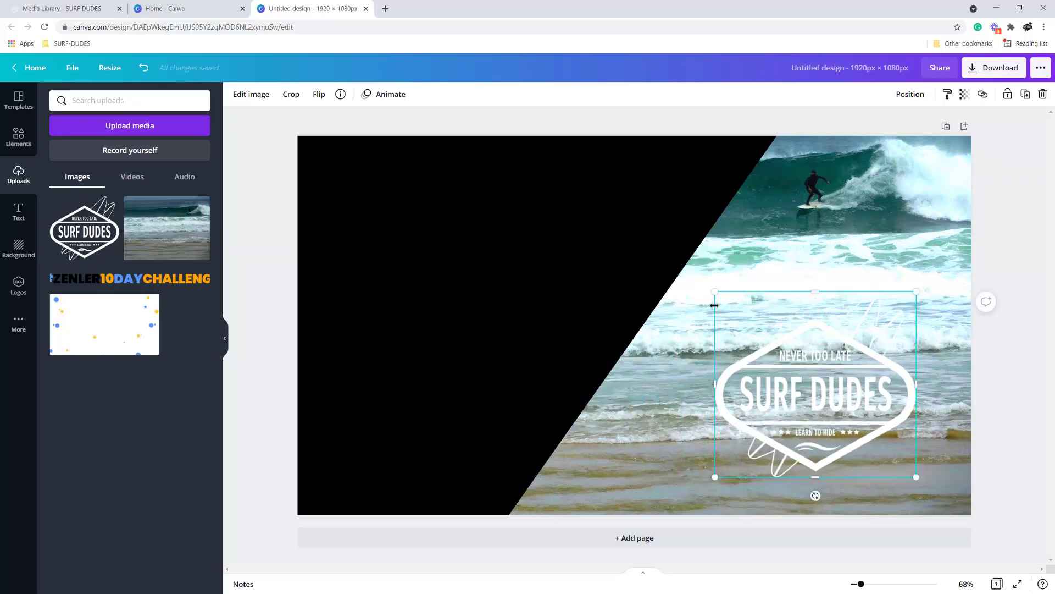
pyautogui.moveTo(712, 291); pyautogui.dragTo(658, 238)
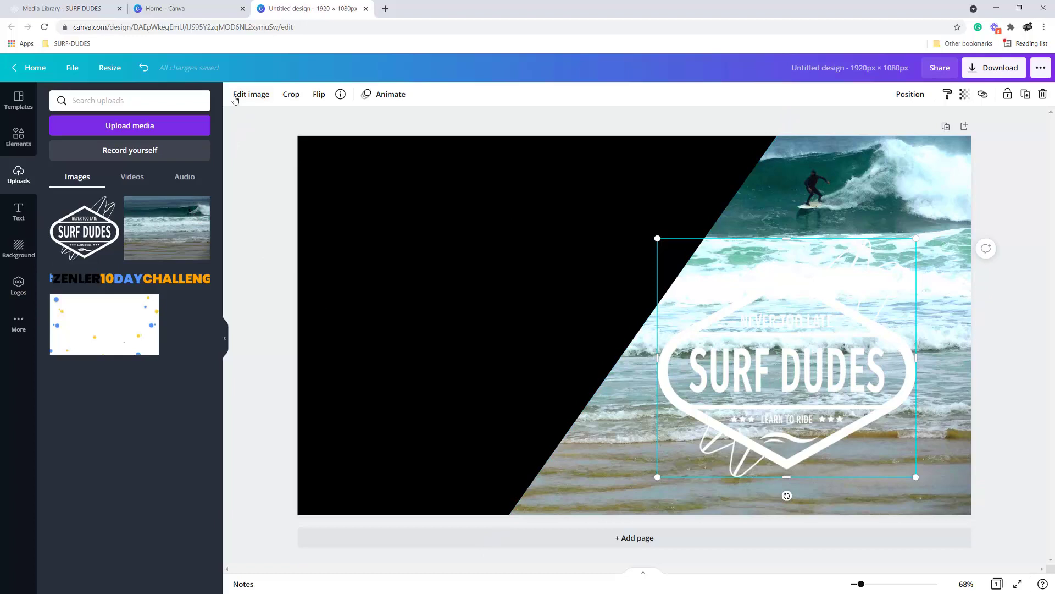
# Step: Duplicate the SURF DUDES logo and shift the copy left and down
pyautogui.click(256, 97)
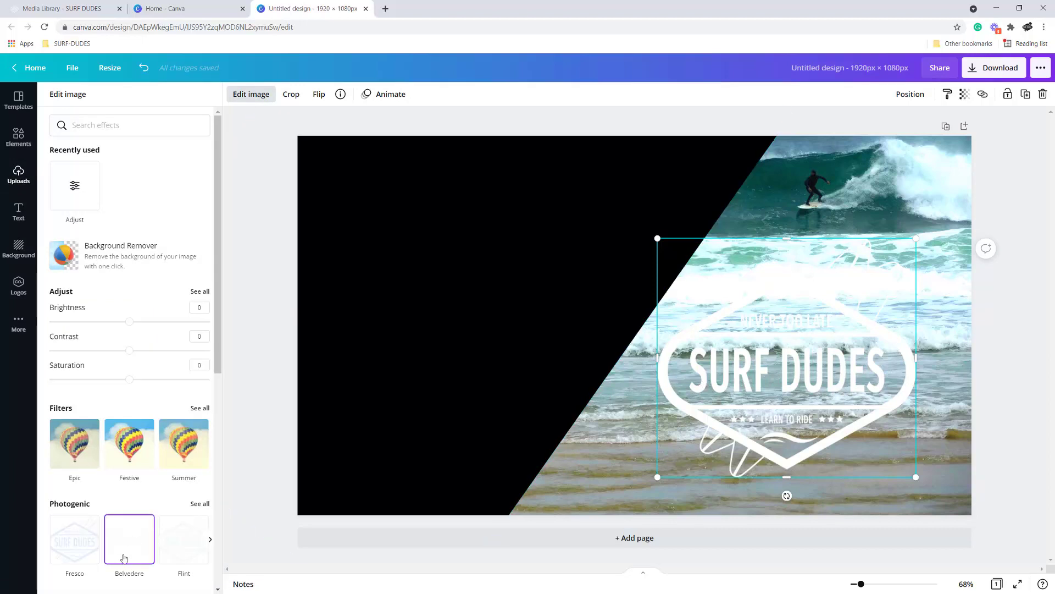
pyautogui.scroll(-3, 132, 544)
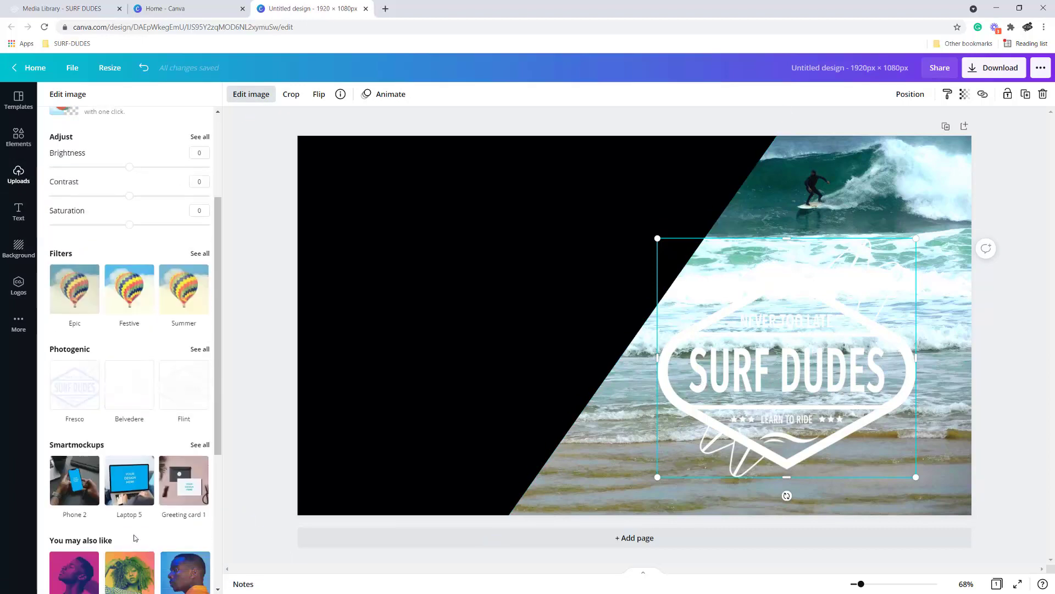
pyautogui.scroll(3, 123, 533)
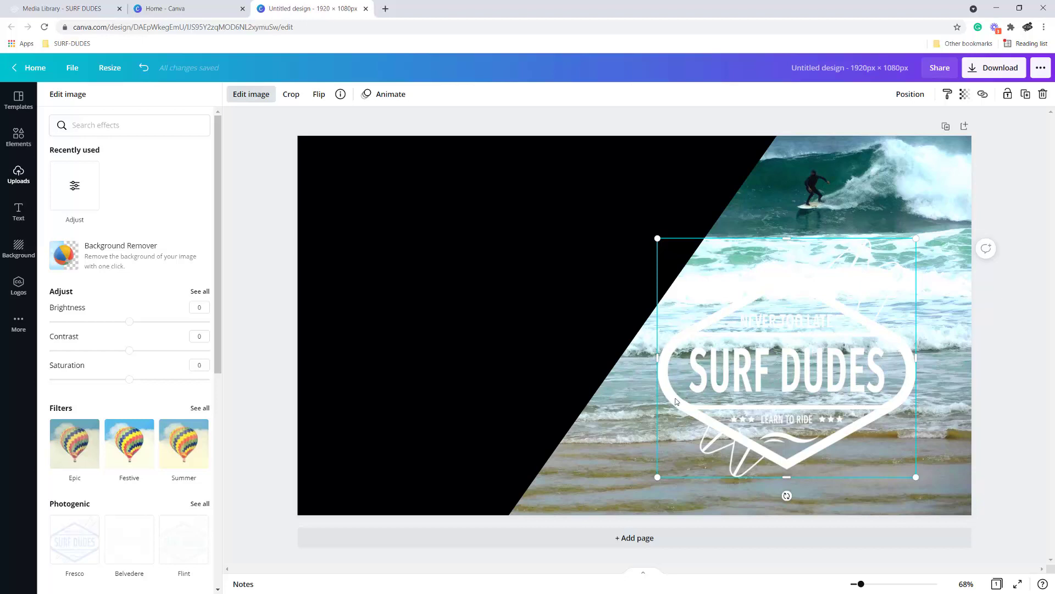
pyautogui.hotkey('ctrl', 'd')
pyautogui.moveTo(677, 399); pyautogui.dragTo(606, 426)
# Step: Set the copy to brightness -100, contrast 100, saturation -100, and nudge it up-right
pyautogui.moveTo(130, 323); pyautogui.dragTo(49, 322)
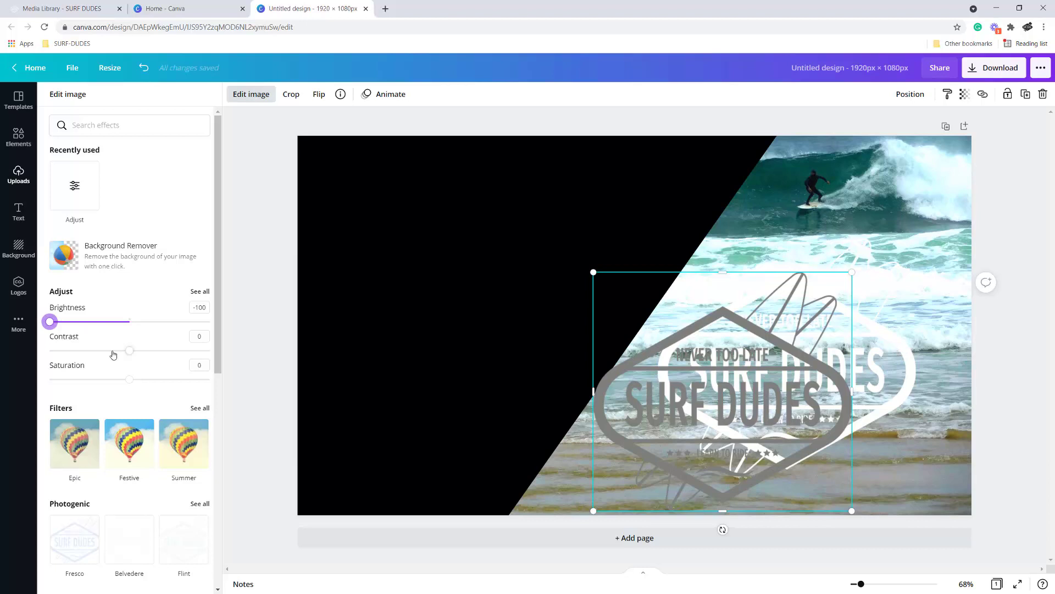
pyautogui.moveTo(130, 351); pyautogui.dragTo(40, 355)
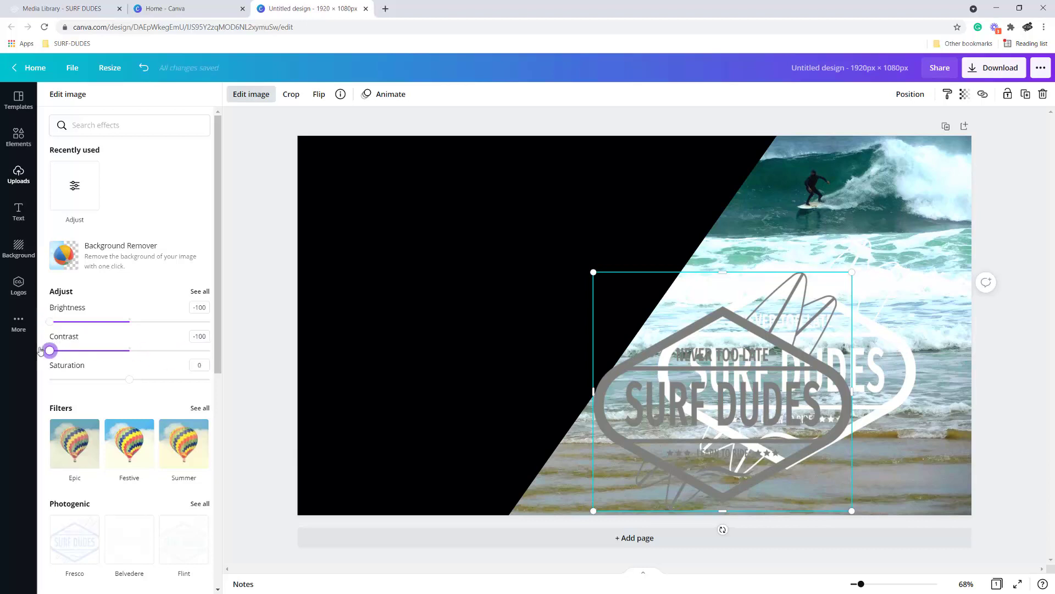
pyautogui.moveTo(130, 380); pyautogui.dragTo(26, 371)
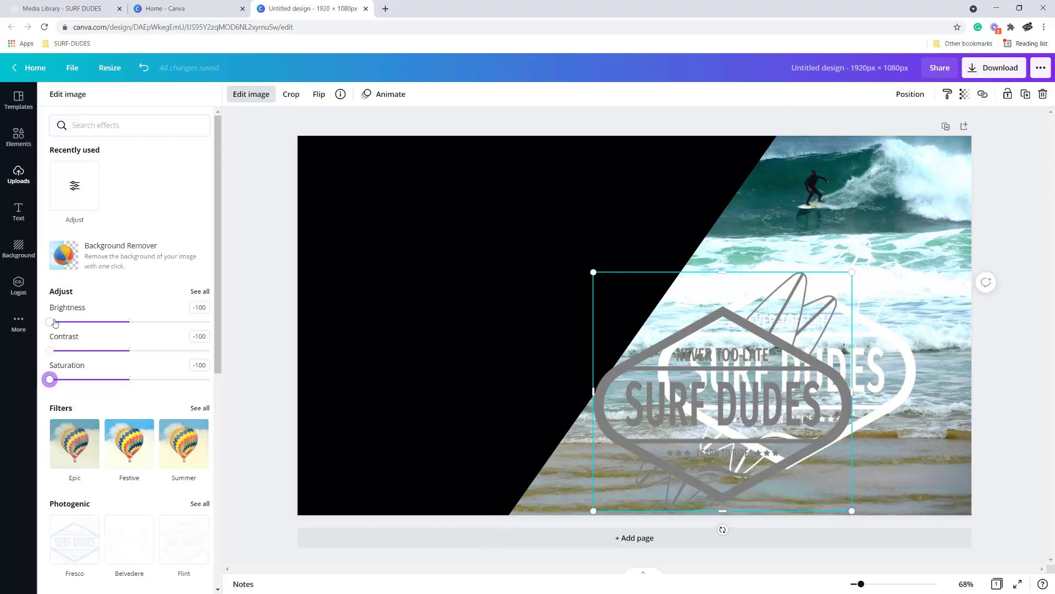
pyautogui.moveTo(50, 322); pyautogui.dragTo(210, 350)
pyautogui.moveTo(49, 322); pyautogui.dragTo(18, 324)
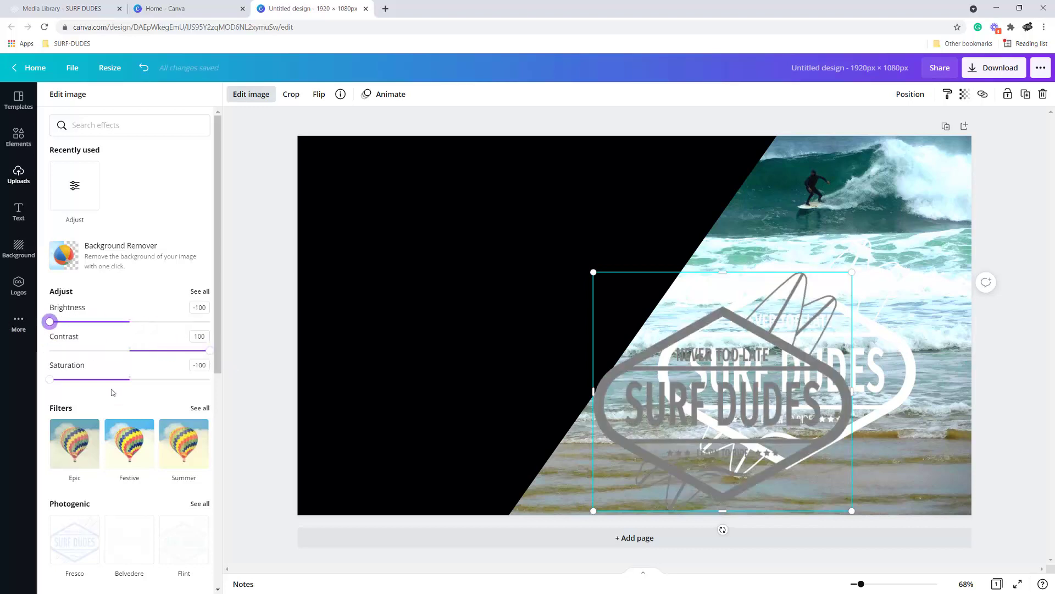
pyautogui.moveTo(49, 379)
pyautogui.mouseDown()
pyautogui.moveTo(226, 392)
pyautogui.moveTo(29, 378)
pyautogui.mouseUp()
pyautogui.moveTo(622, 447); pyautogui.dragTo(682, 414)
# Step: Send the grey copy behind the white logo and nudge the white logo slightly right and up
pyautogui.rightClick(688, 416)
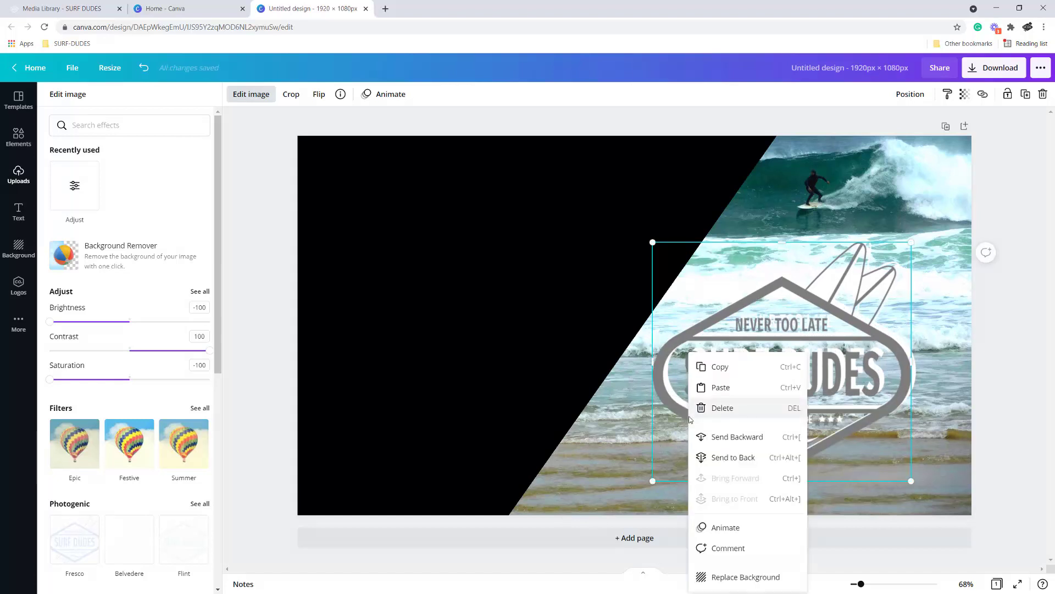
pyautogui.click(725, 440)
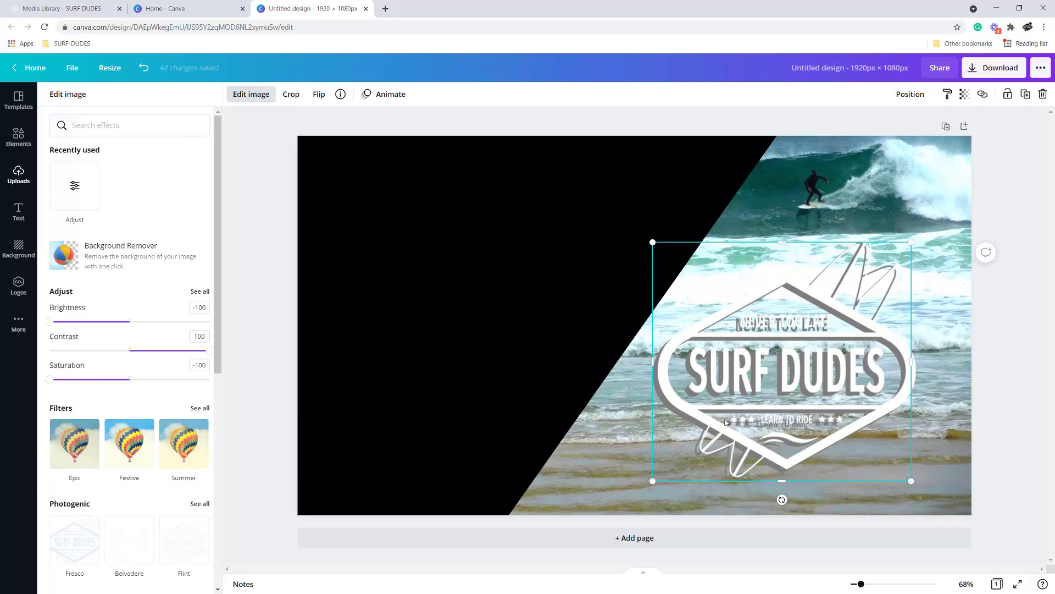
pyautogui.click(692, 412)
pyautogui.moveTo(688, 410); pyautogui.dragTo(689, 412)
pyautogui.press('Right')
pyautogui.press('Right')
pyautogui.press('Up')
pyautogui.press('Right')
pyautogui.press('Right')
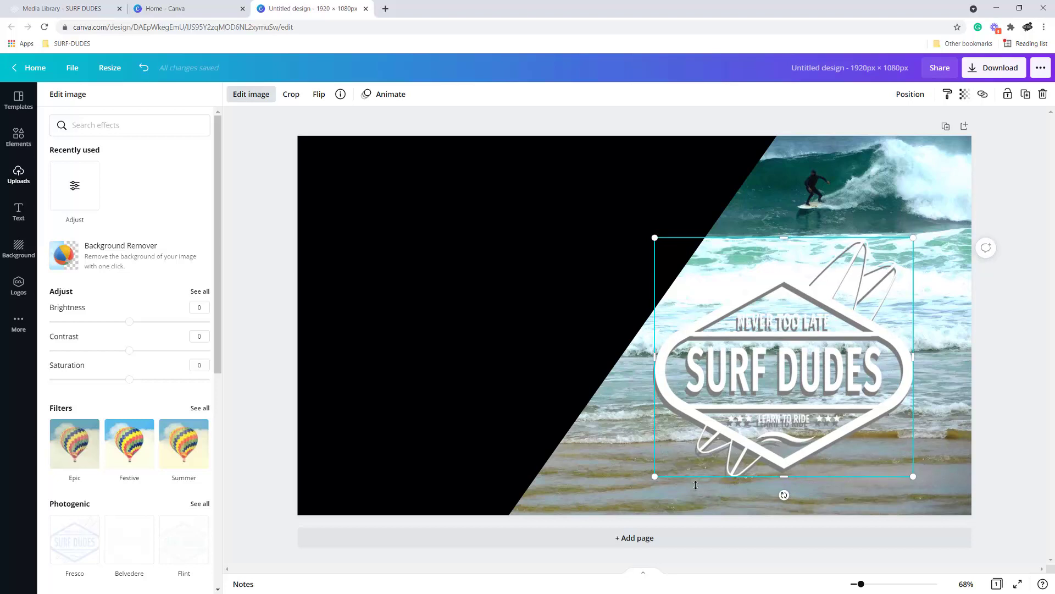
# Step: Group the white and grey logos and reposition the group on the photo
pyautogui.press('Escape')
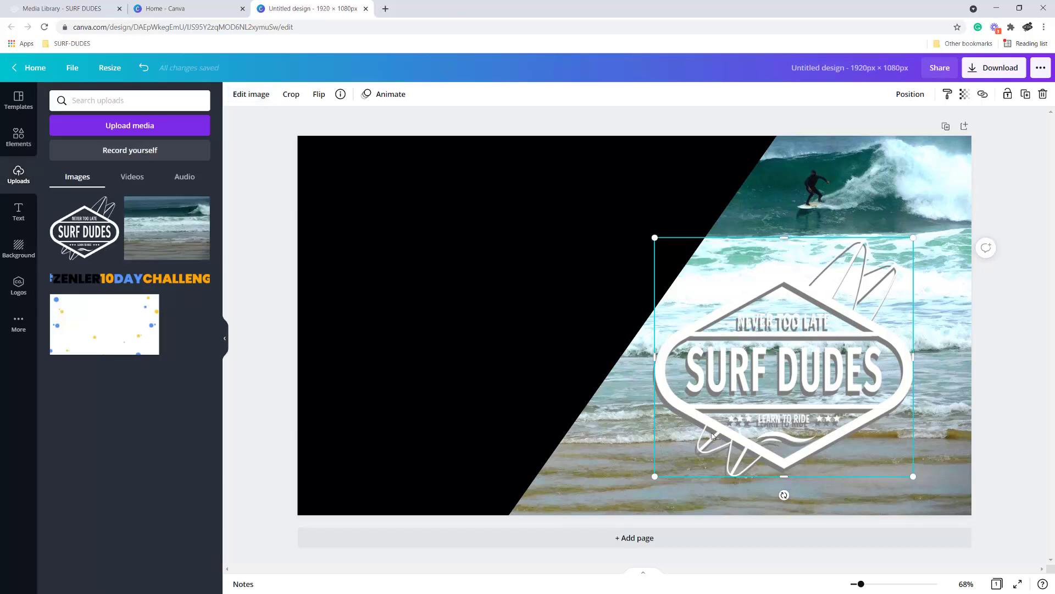
pyautogui.hotkey('ctrl', 'v')
pyautogui.hotkey('ctrl', 'z')
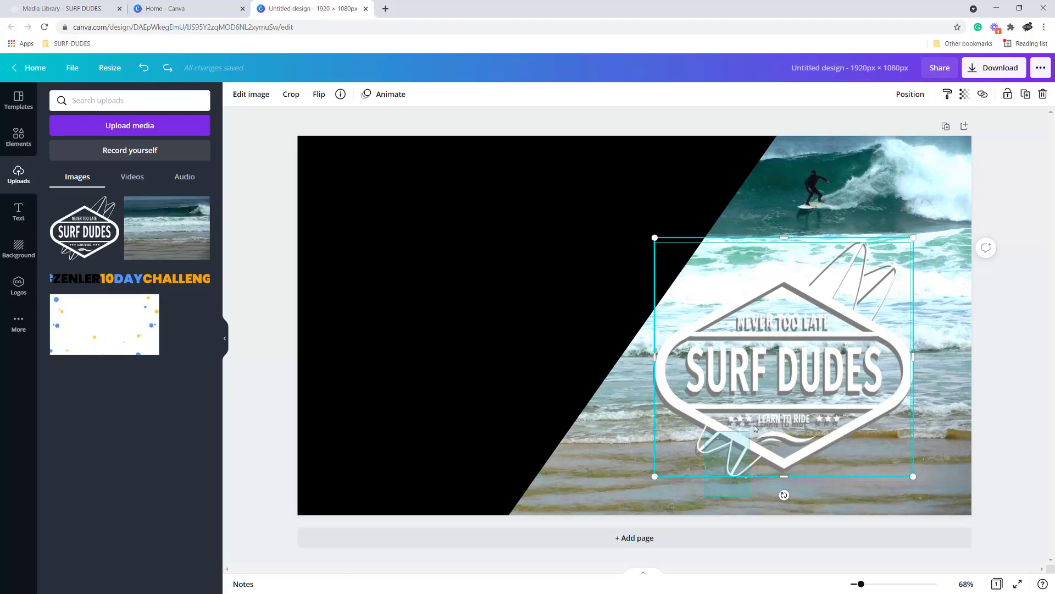
pyautogui.keyDown('shift'); pyautogui.click(768, 407); pyautogui.keyUp('shift')
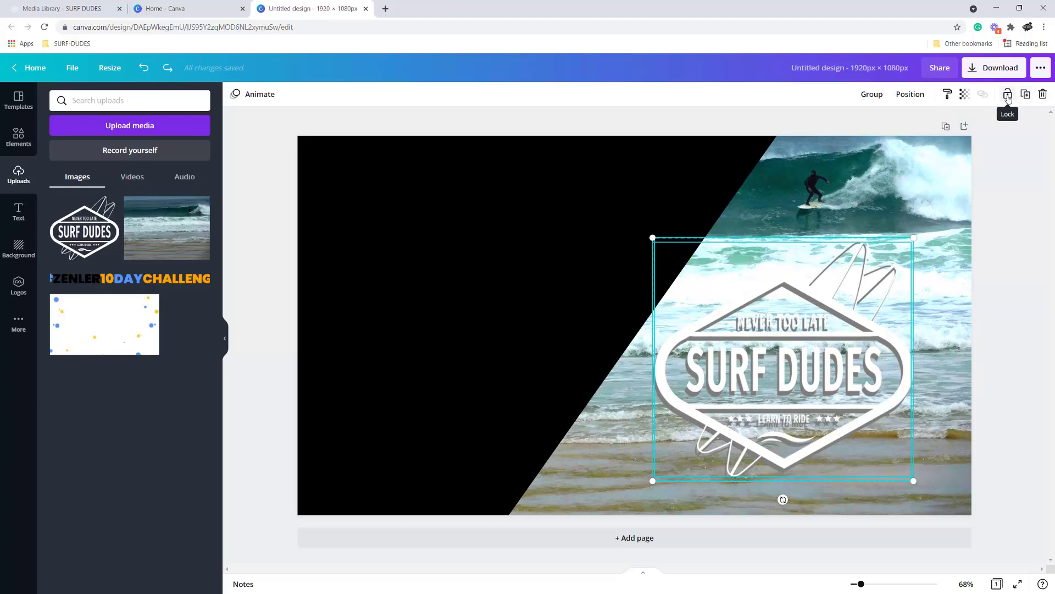
pyautogui.click(871, 94)
pyautogui.click(857, 186)
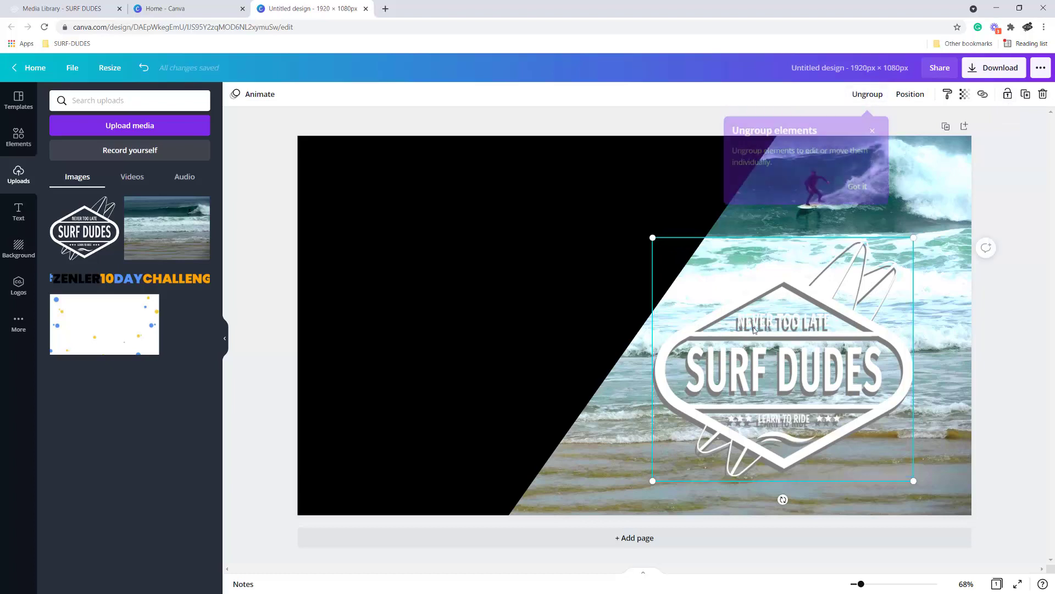
pyautogui.moveTo(691, 417); pyautogui.dragTo(721, 422)
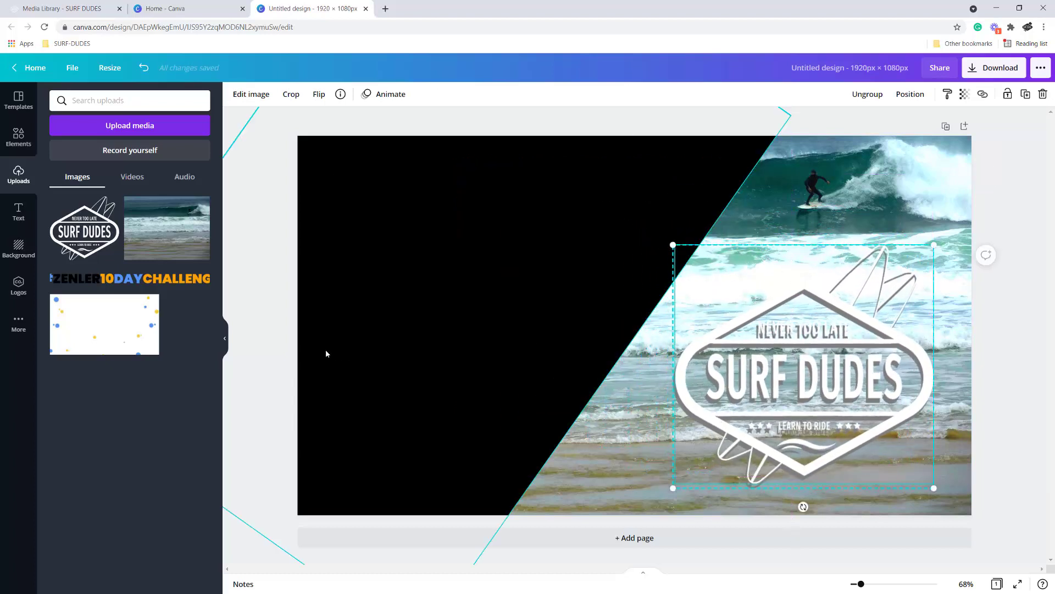
pyautogui.click(18, 211)
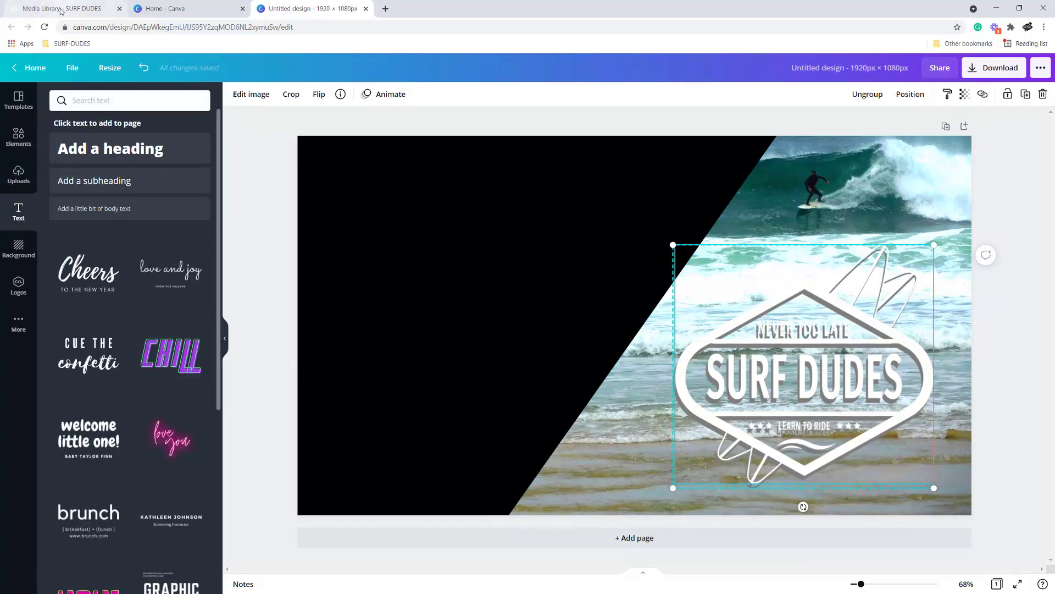
# Step: Place a white 'Add a heading' text box in Open Sans Extra Bold 90 on the black panel
pyautogui.click(60, 10)
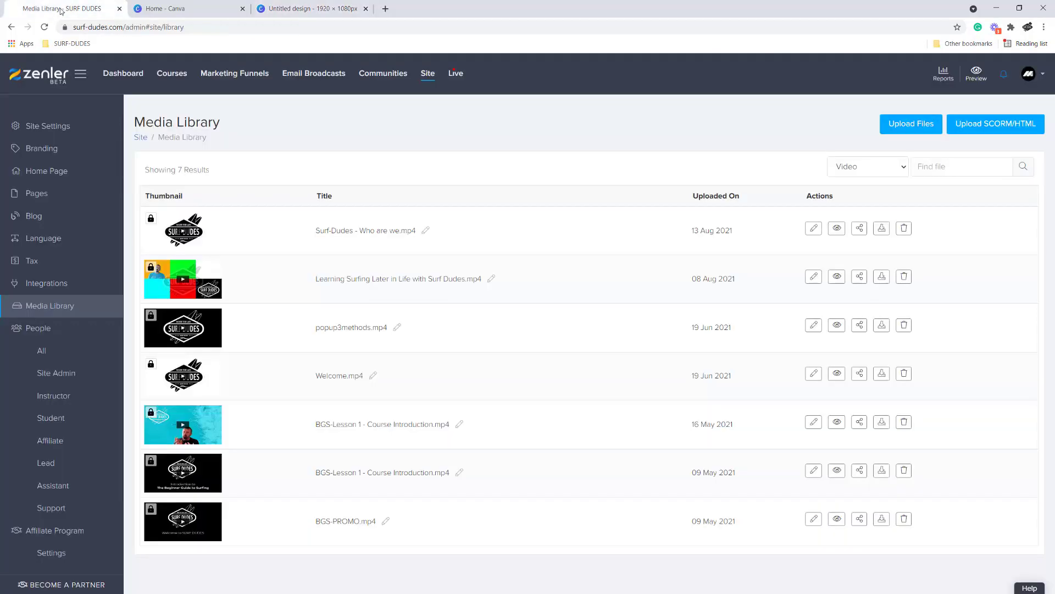
pyautogui.click(291, 10)
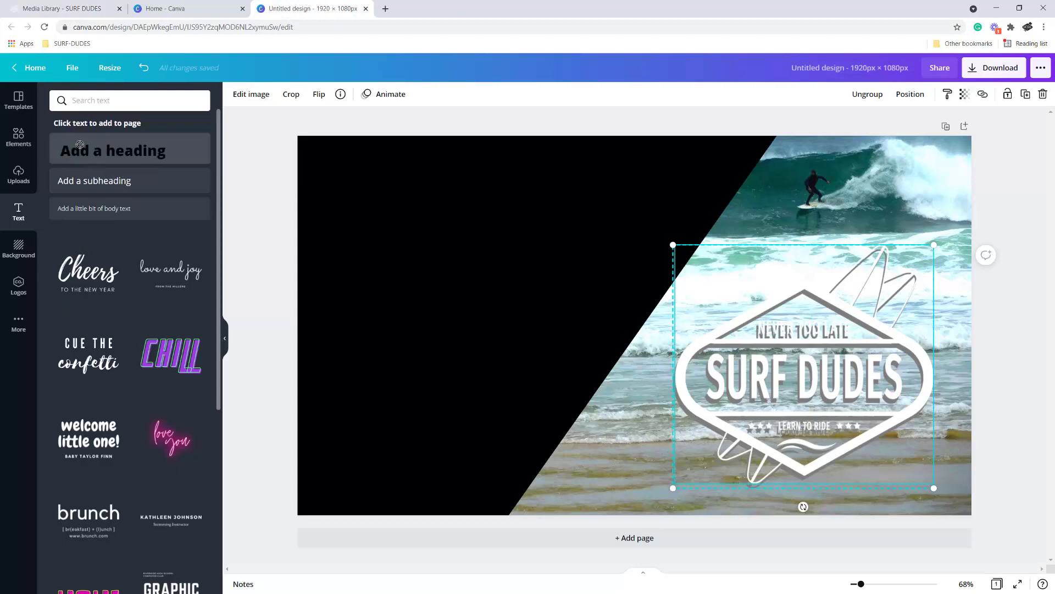
pyautogui.moveTo(113, 152); pyautogui.dragTo(379, 248)
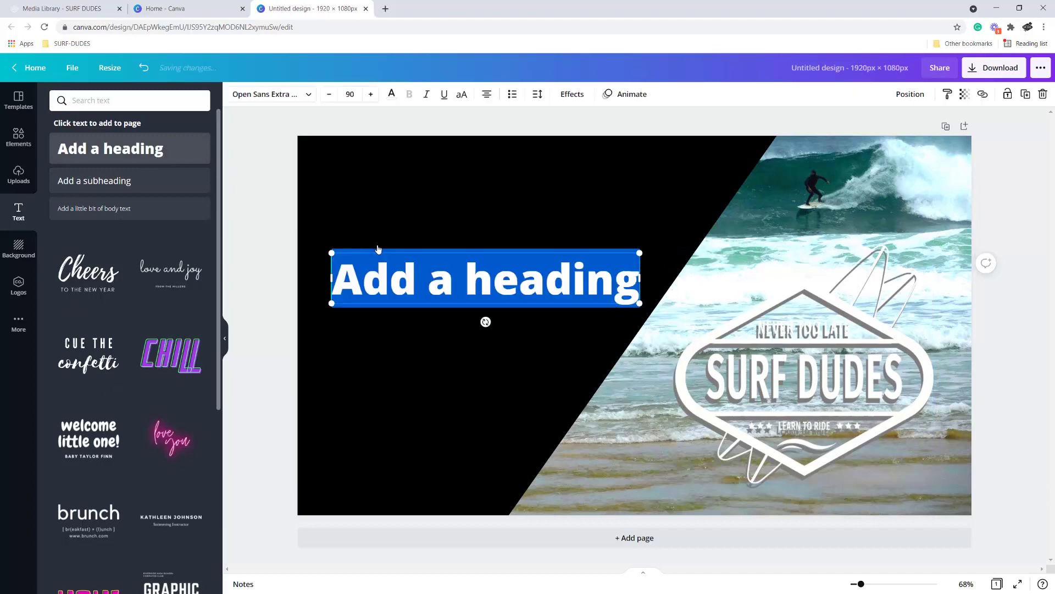
pyautogui.click(391, 96)
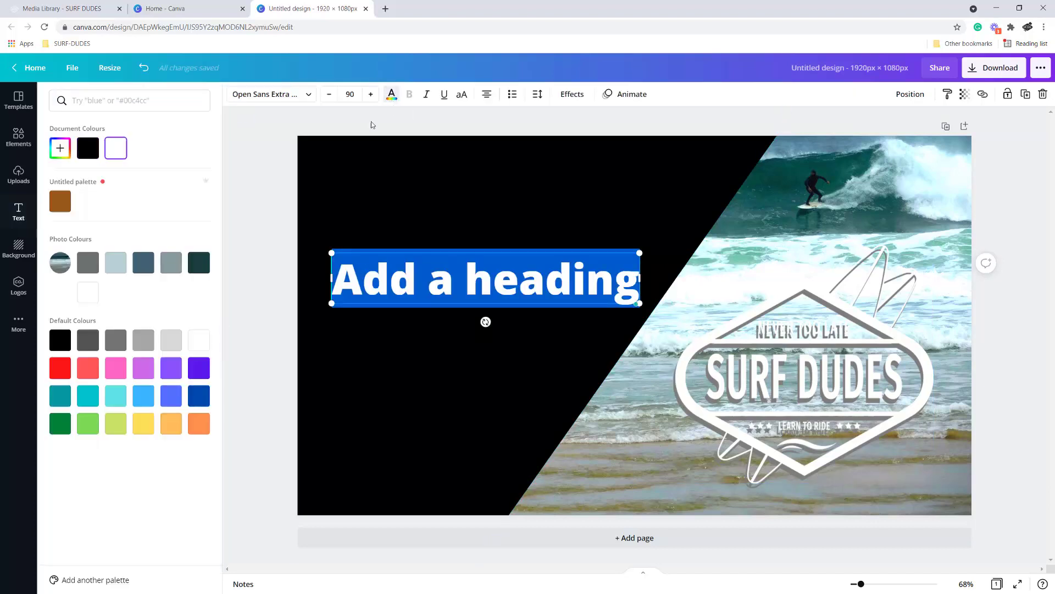
pyautogui.click(81, 294)
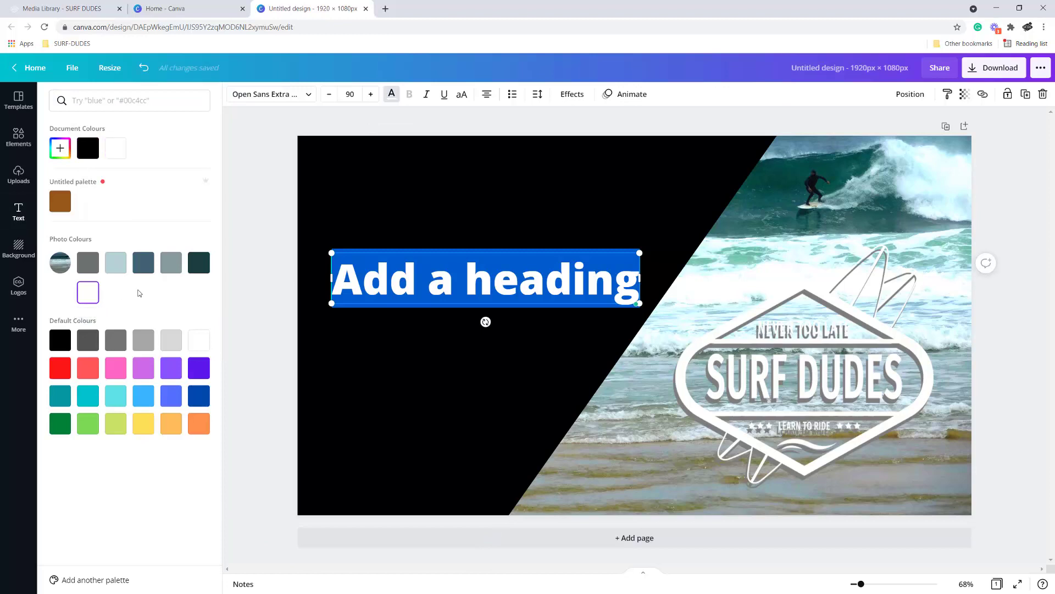
pyautogui.click(310, 98)
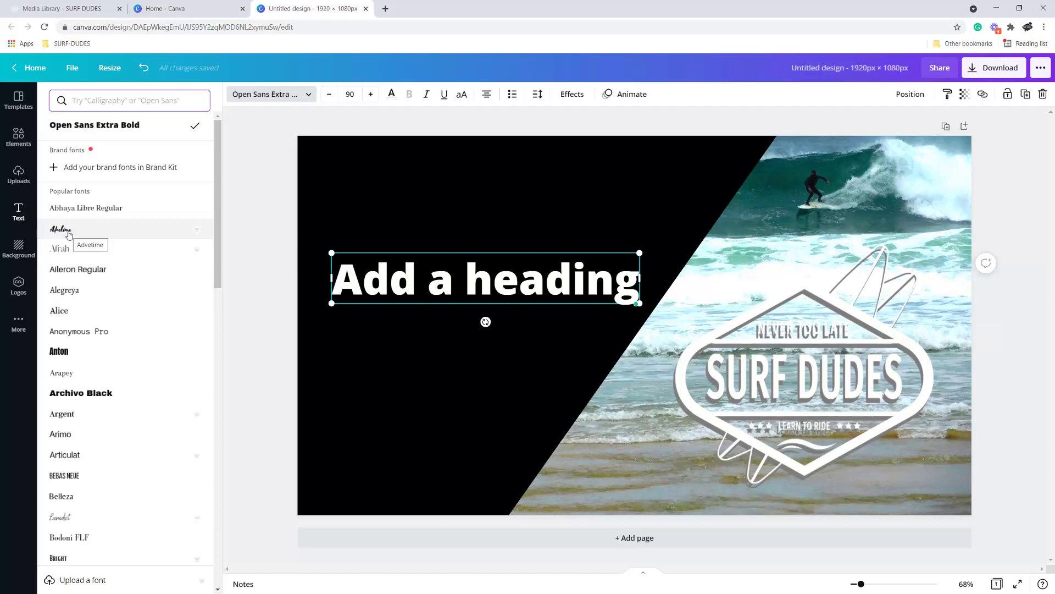
# Step: Try Advetime, Jonathan and another script font on the heading, settling on Nickainley
pyautogui.click(65, 233)
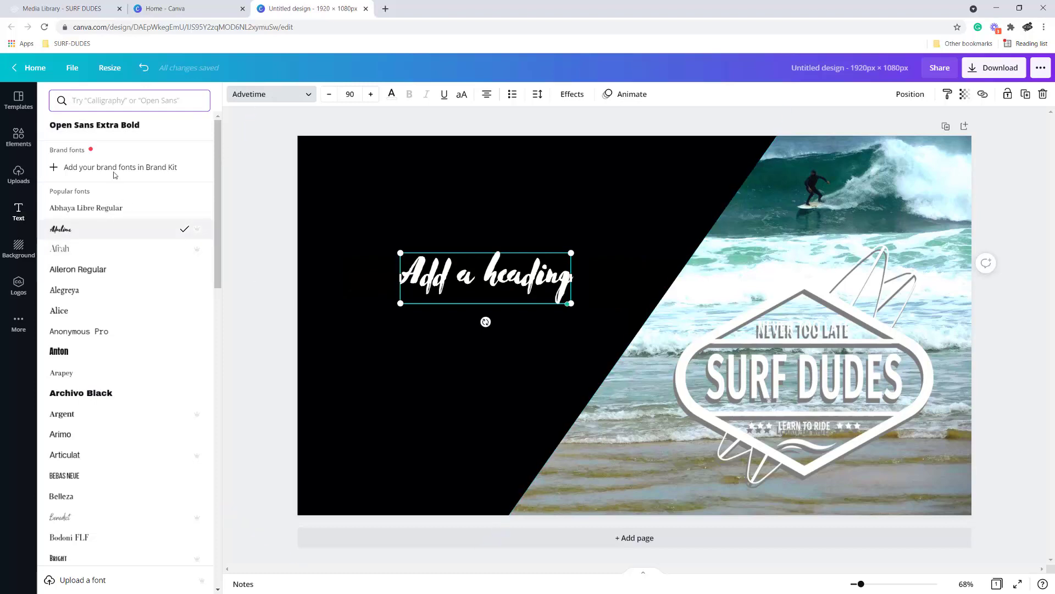
pyautogui.scroll(-3, 134, 266)
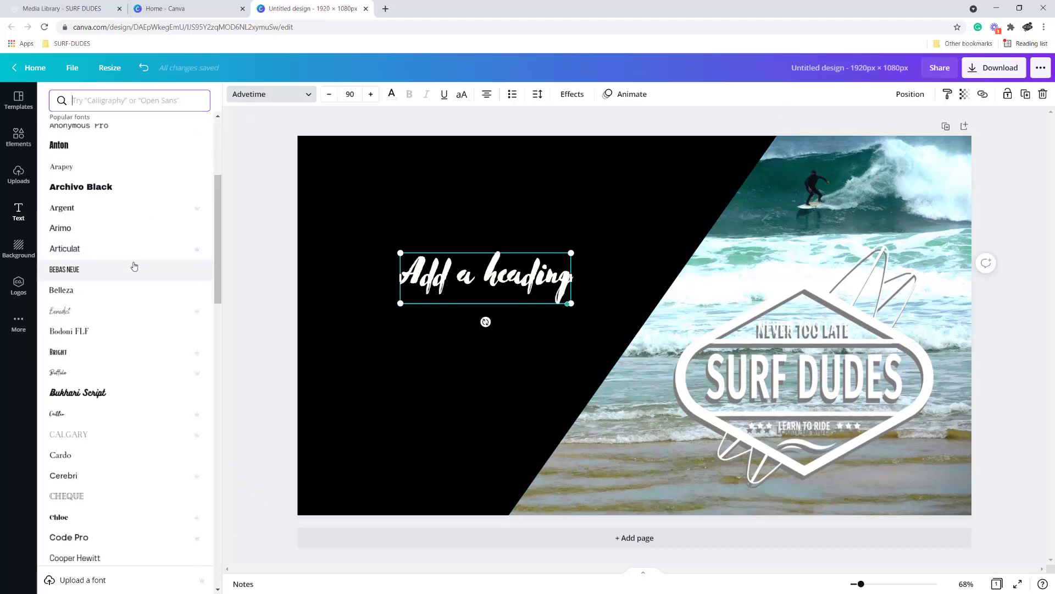
pyautogui.scroll(-3, 86, 313)
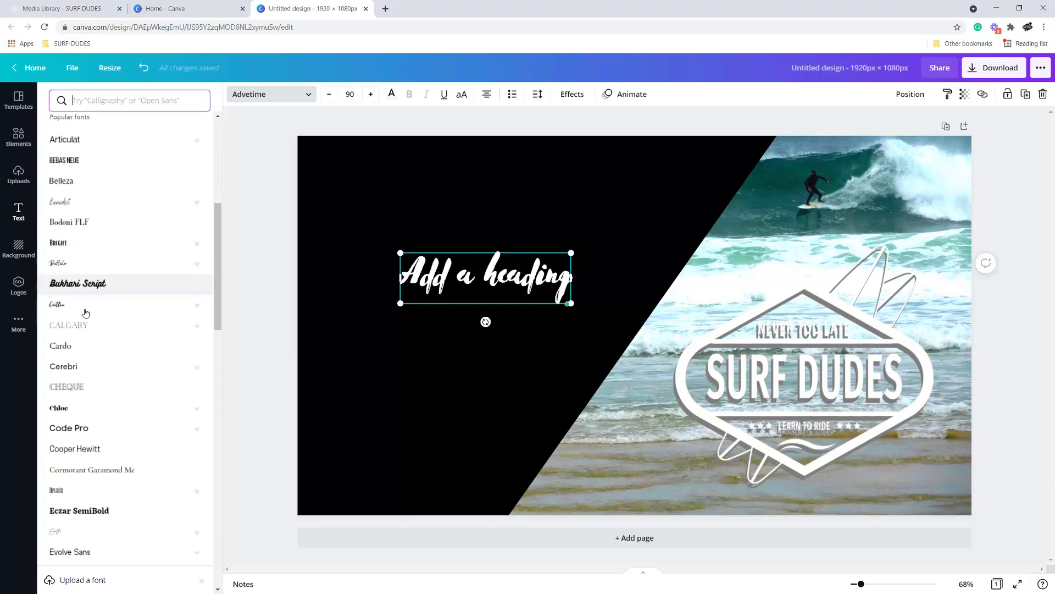
pyautogui.scroll(-7, 86, 313)
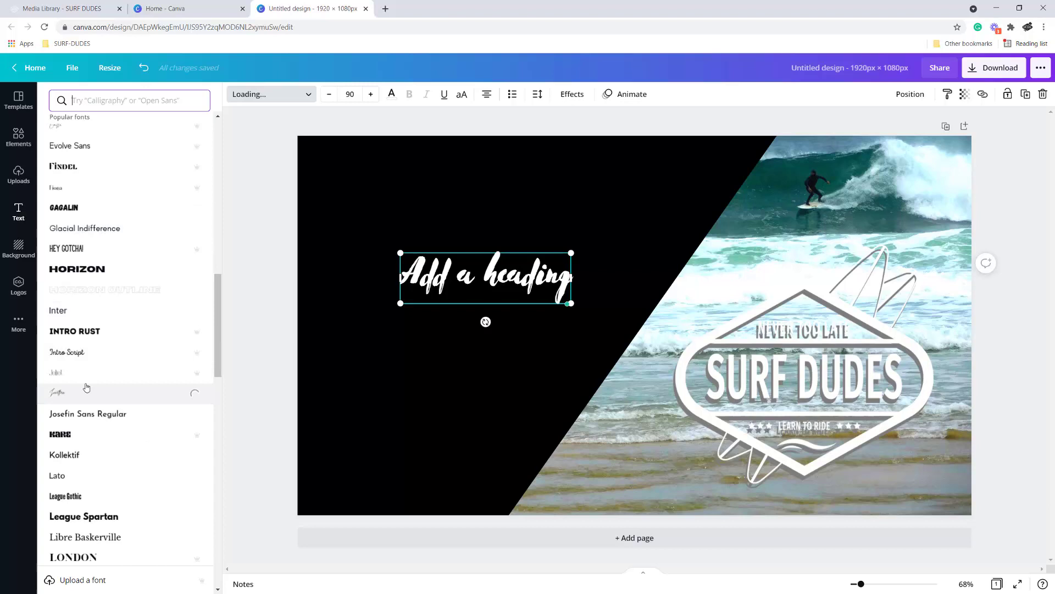
pyautogui.click(62, 394)
pyautogui.scroll(-6, 96, 382)
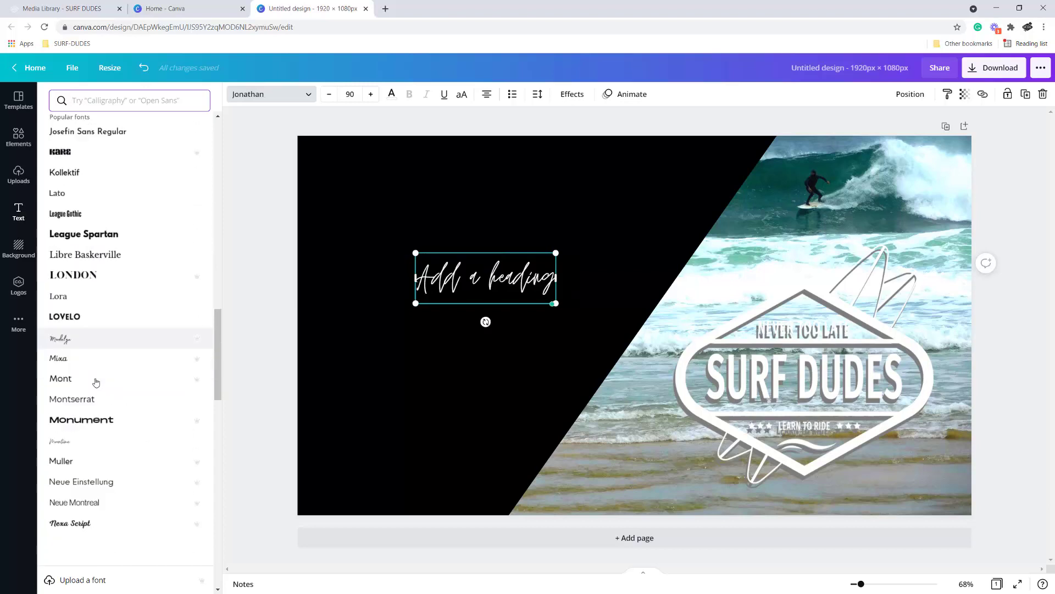
pyautogui.click(62, 538)
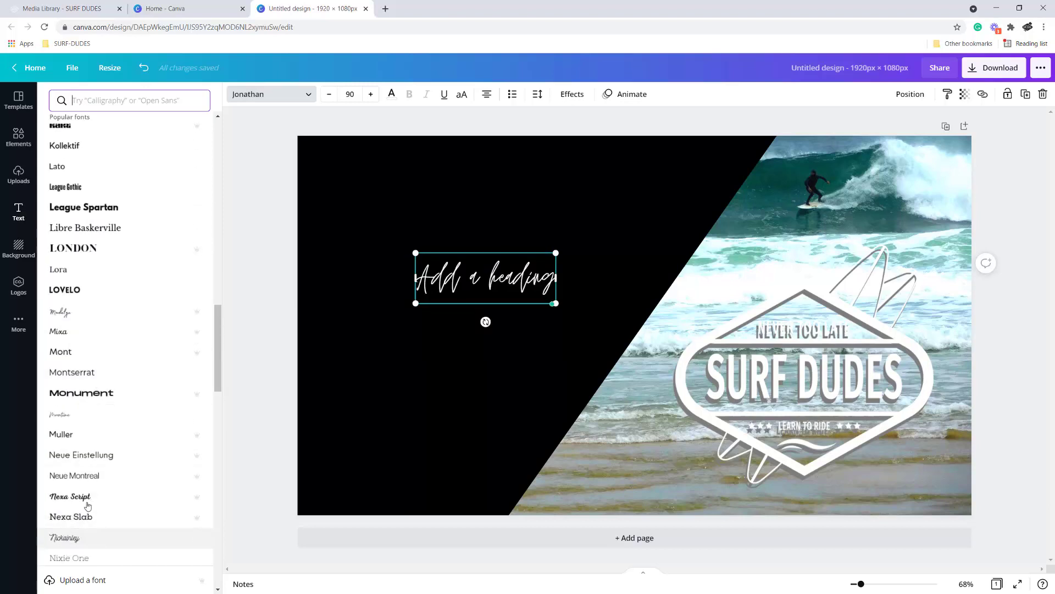
pyautogui.click(76, 417)
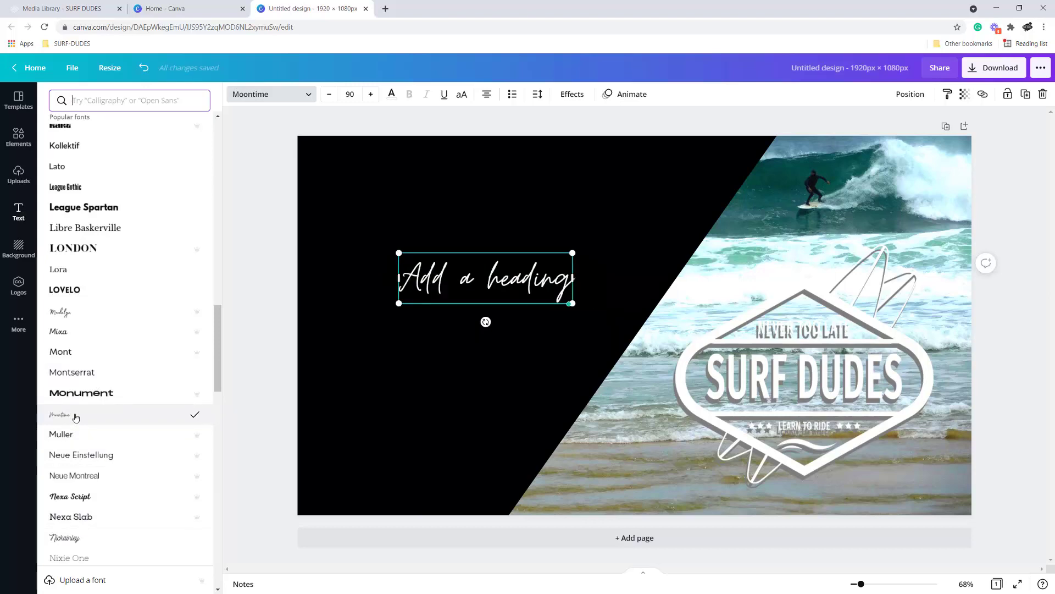
pyautogui.click(67, 540)
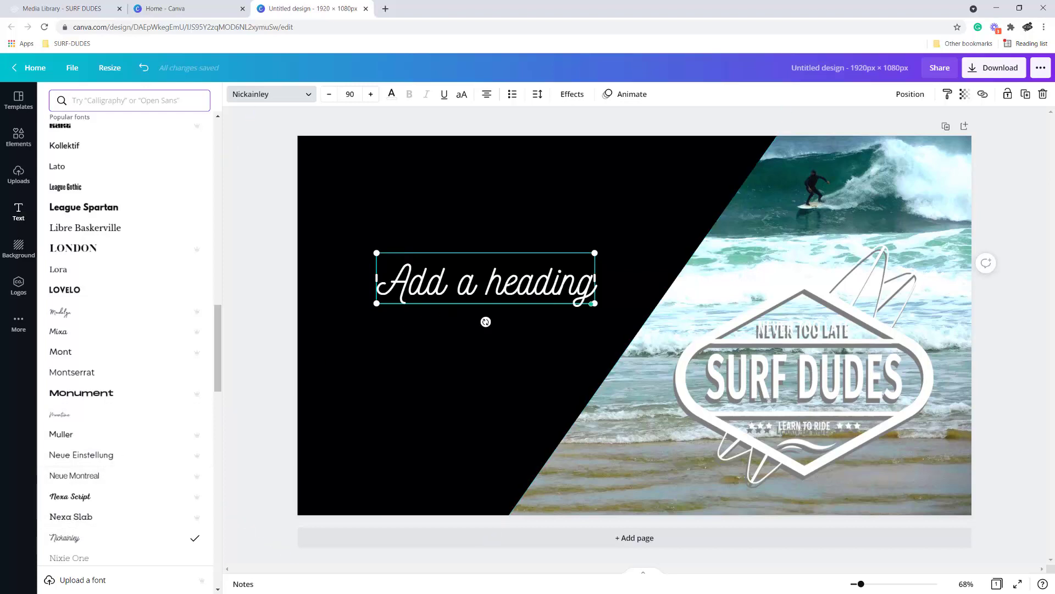
pyautogui.moveTo(596, 282); pyautogui.dragTo(356, 273)
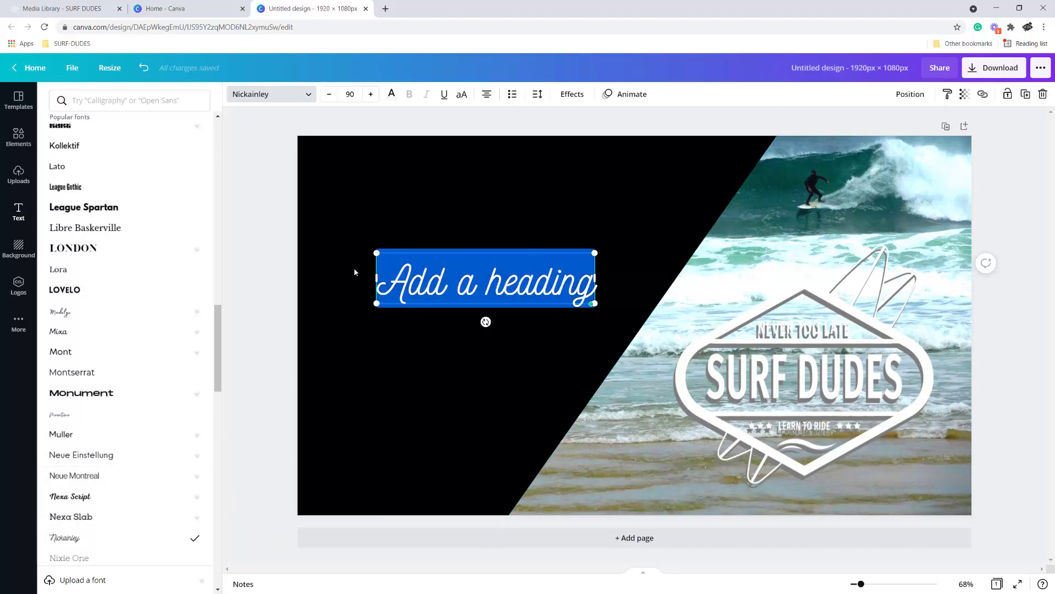
# Step: Replace the heading with 'Who are we?', scale it to size 130 and move it up-left
pyautogui.write('Who')
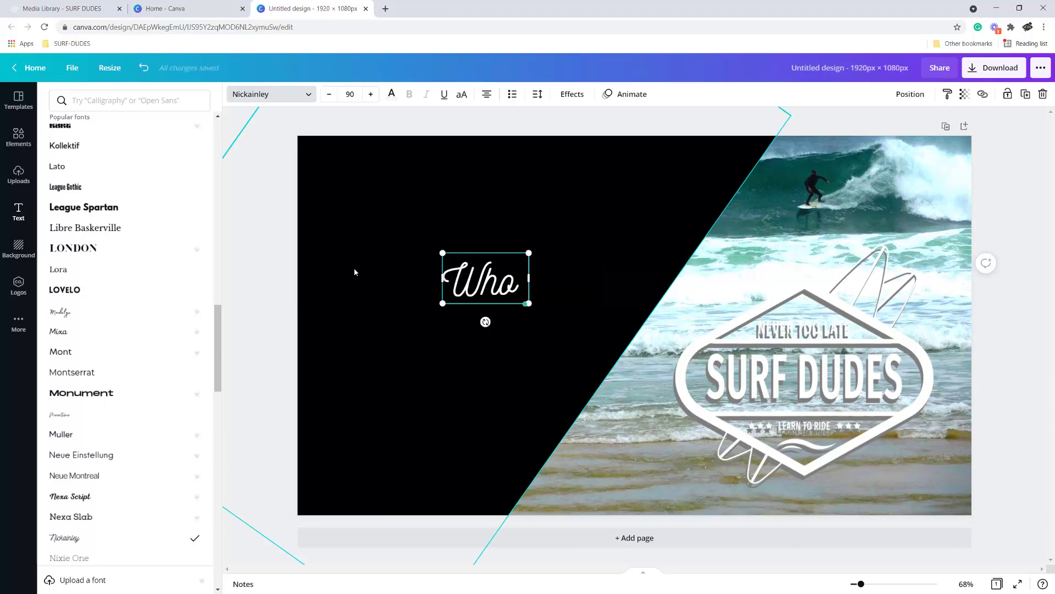
pyautogui.write(' are we?')
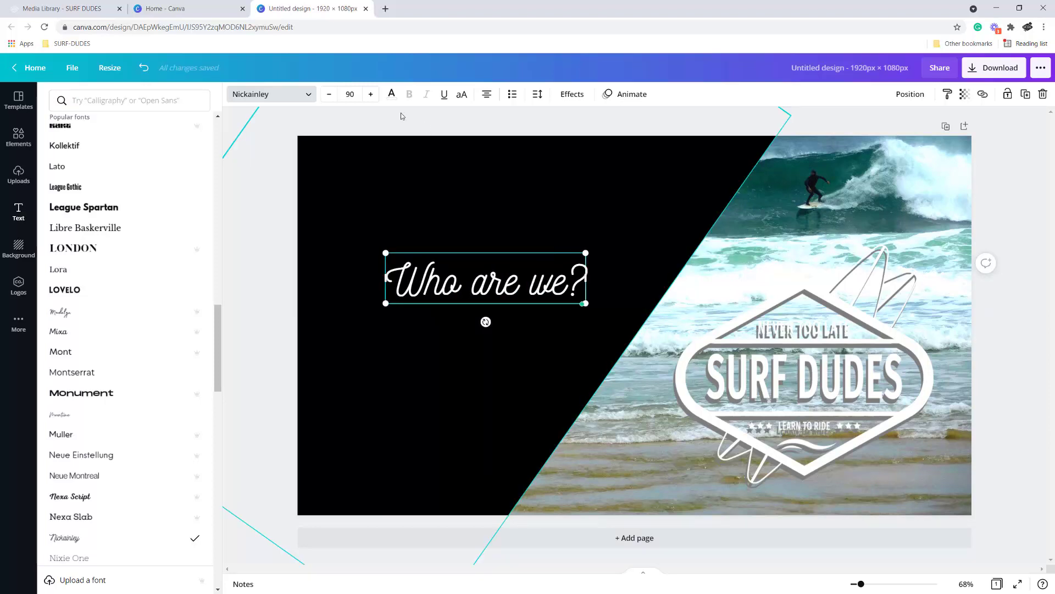
pyautogui.click(371, 95)
pyautogui.click(371, 95)
pyautogui.moveTo(580, 307); pyautogui.dragTo(627, 322)
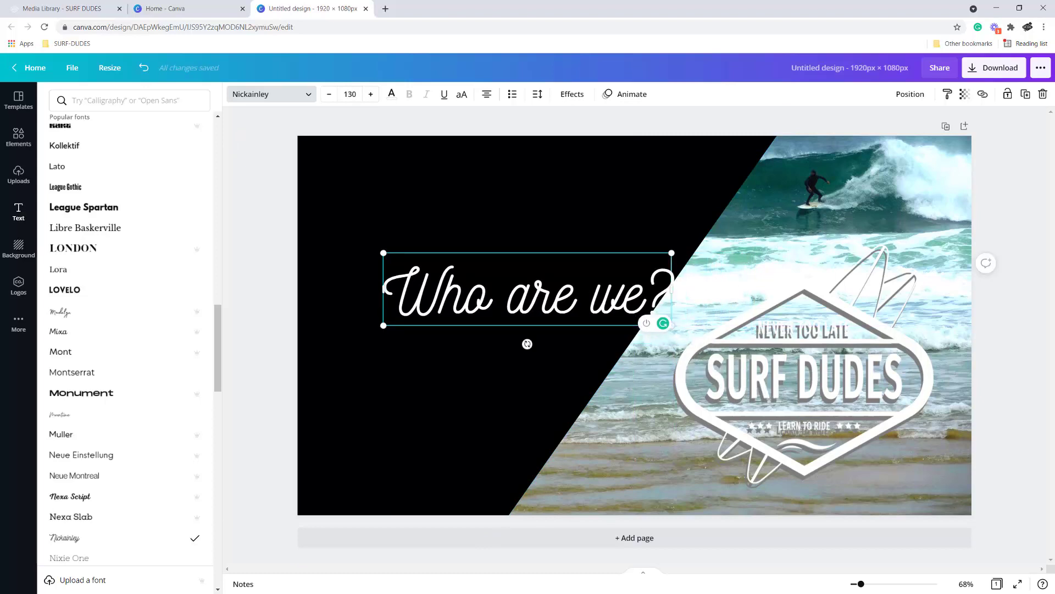
pyautogui.moveTo(513, 274); pyautogui.dragTo(454, 200)
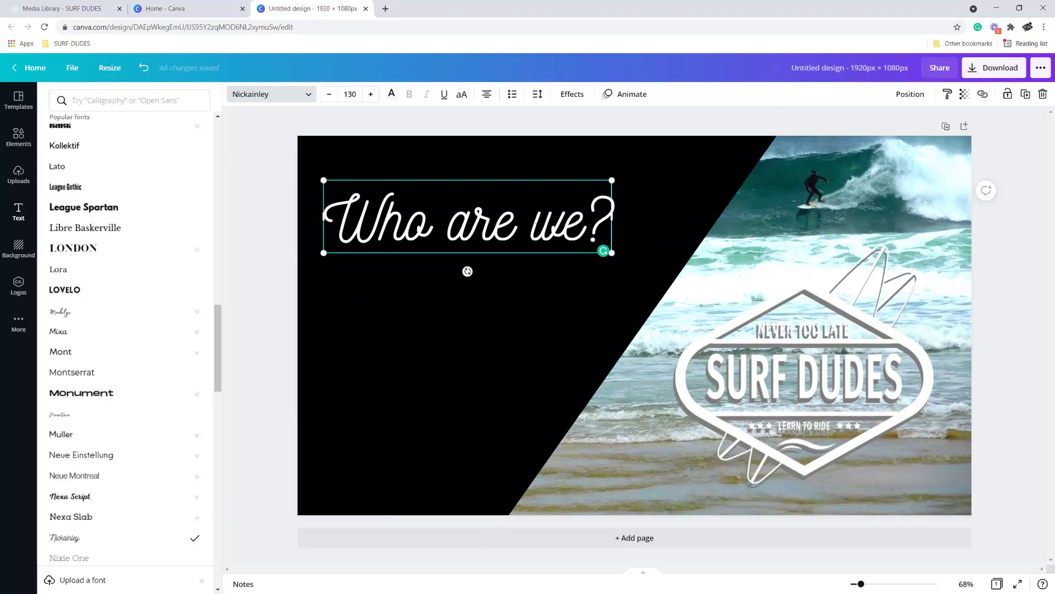
# Step: Break the title so 'we?' sits on its own second line
pyautogui.click(449, 225)
pyautogui.press('BackSpace')
pyautogui.press('Return')
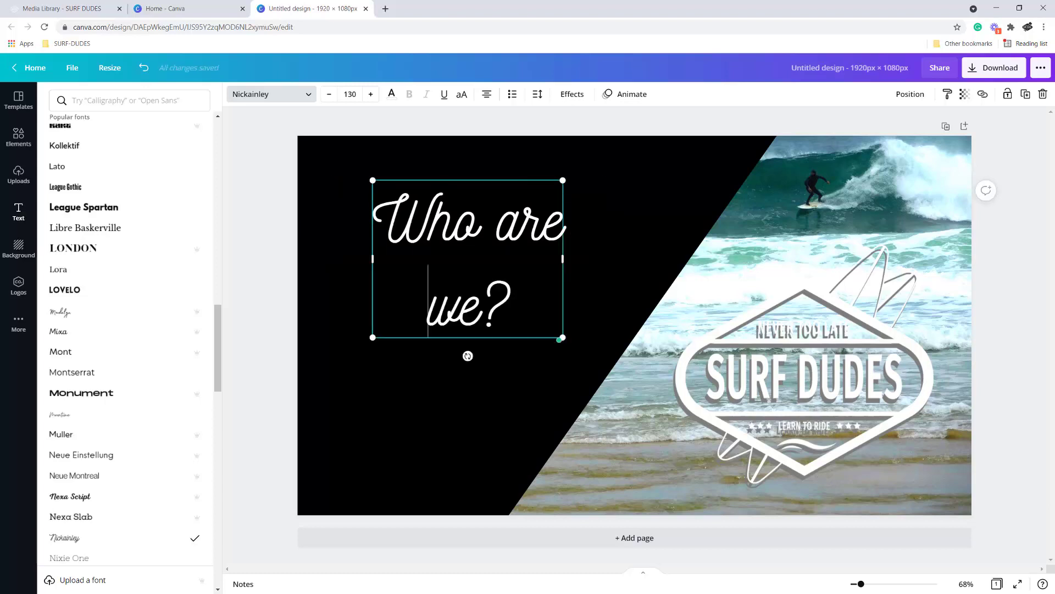
pyautogui.hotkey('shift', 'End')
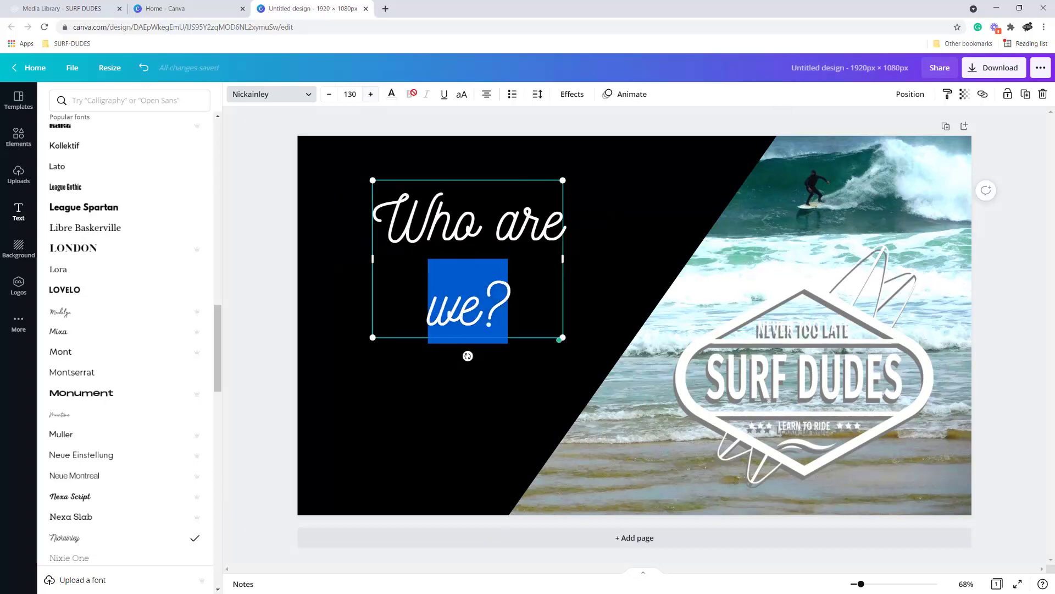
pyautogui.press('Right')
pyautogui.press('Left')
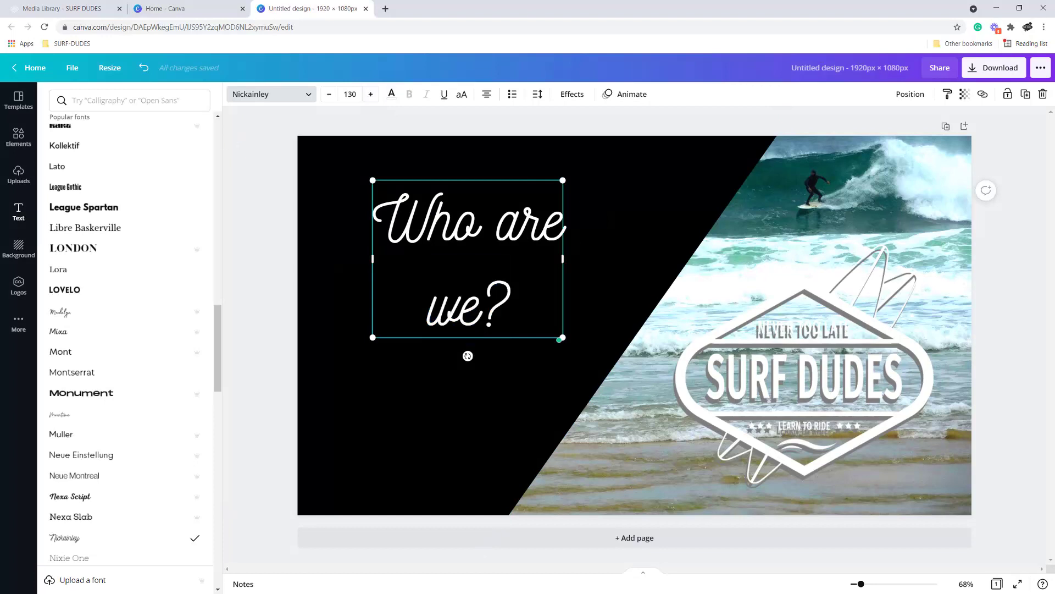
# Step: Left-align the title, enlarge it to size 229 and move it up-left
pyautogui.click(487, 94)
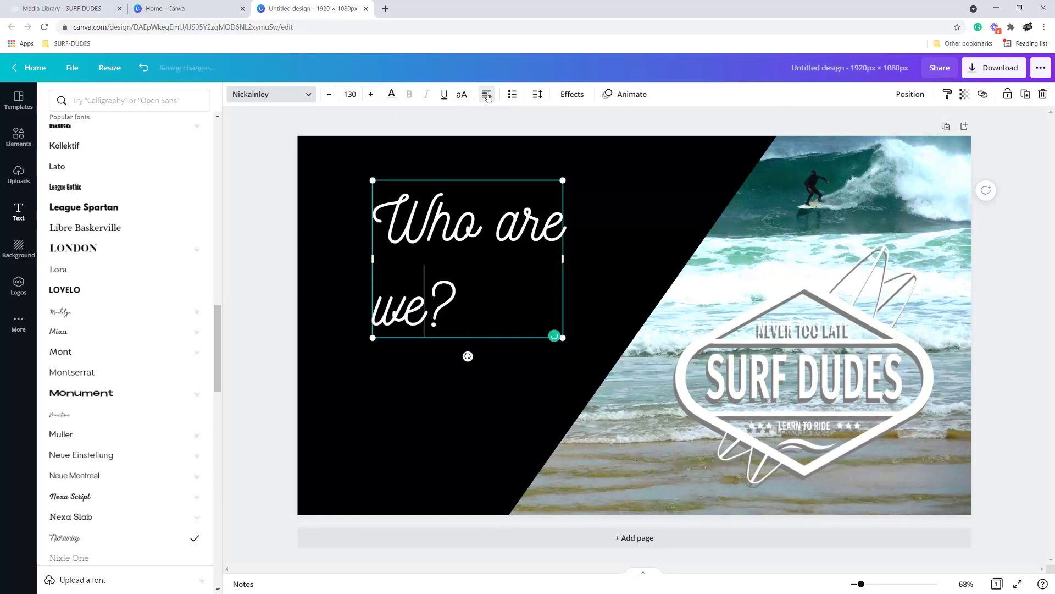
pyautogui.moveTo(563, 337); pyautogui.dragTo(716, 478)
pyautogui.moveTo(559, 263); pyautogui.dragTo(519, 264)
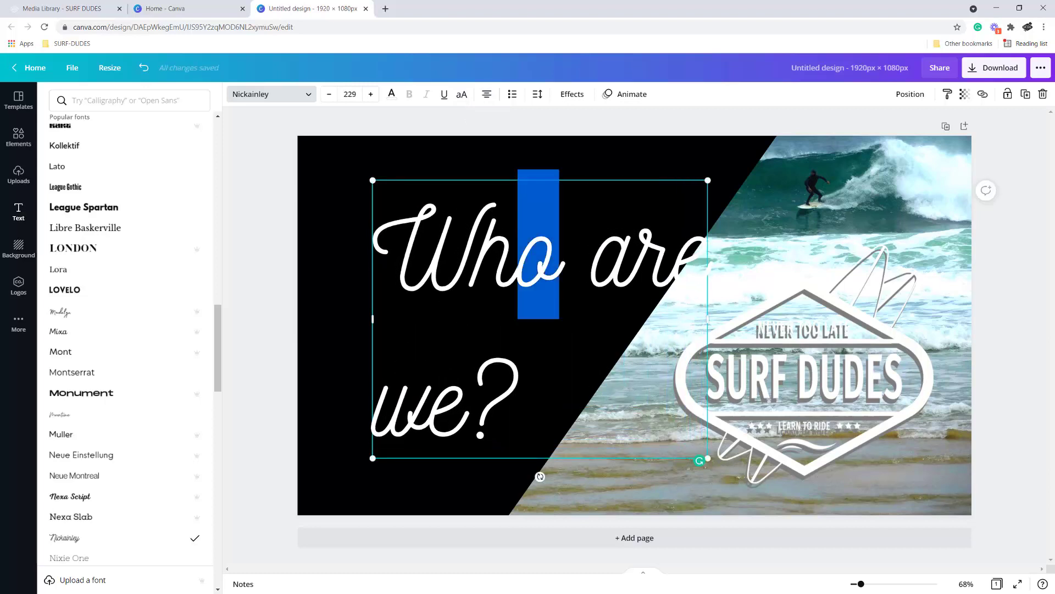
pyautogui.moveTo(509, 434); pyautogui.dragTo(494, 434)
# Step: Capitalise 'We?' and tighten the line spacing to 0.54
pyautogui.click(399, 376)
pyautogui.hotkey('shift', 'Left')
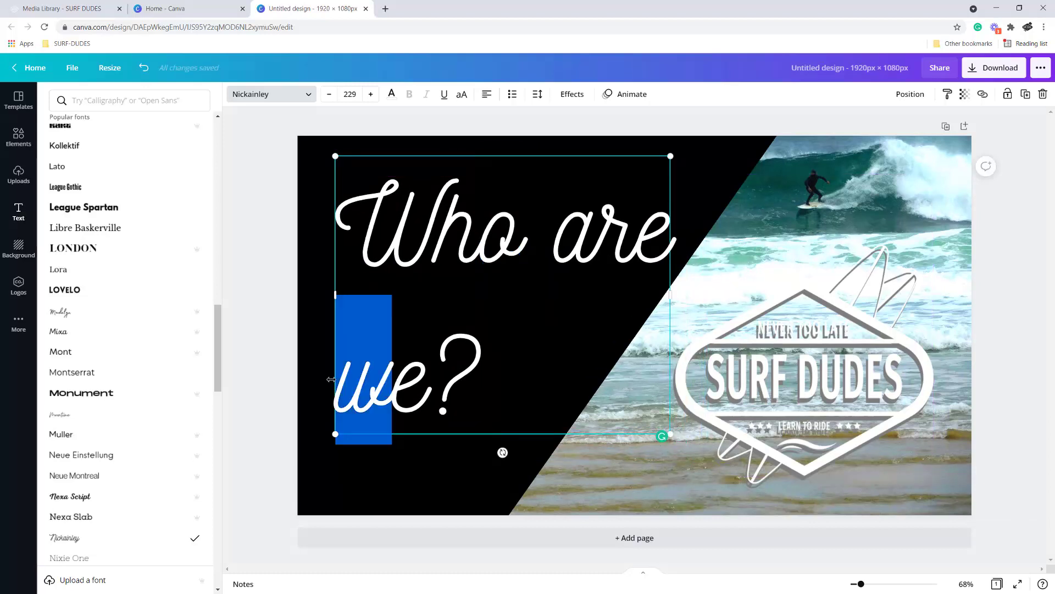
pyautogui.write('W')
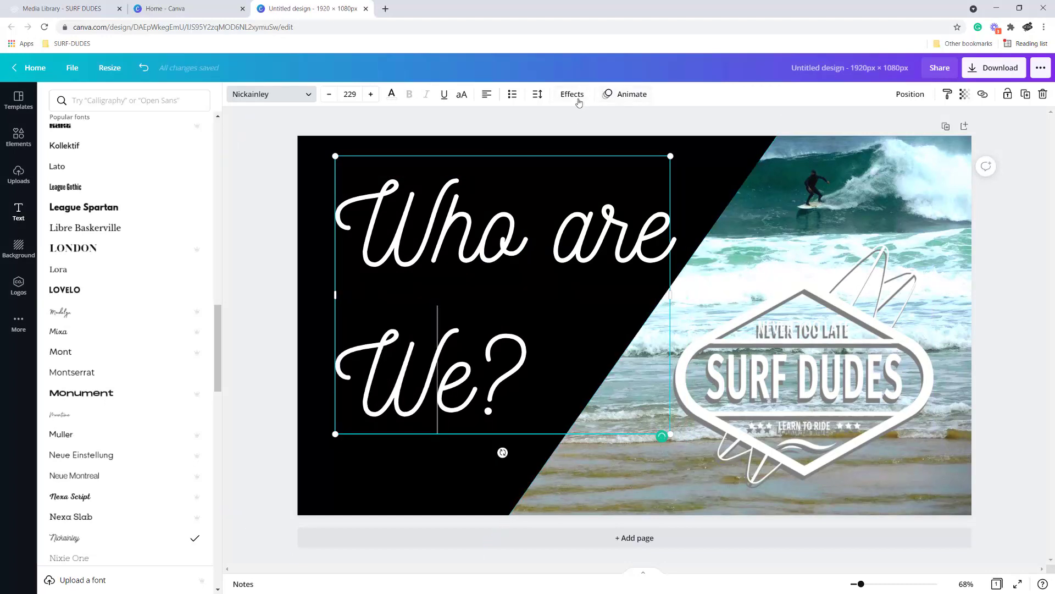
pyautogui.click(537, 94)
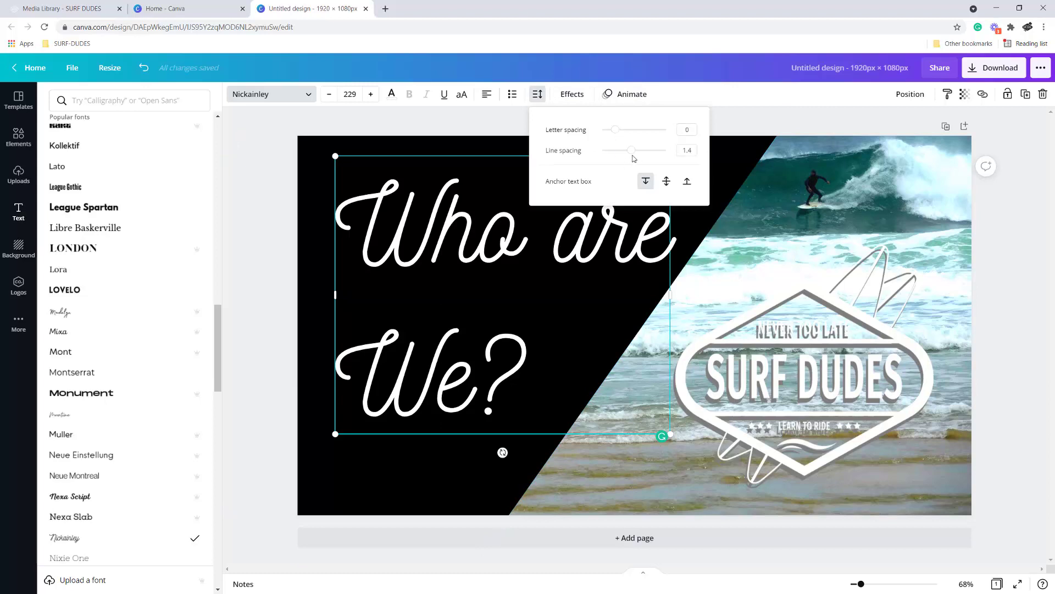
pyautogui.moveTo(633, 151); pyautogui.dragTo(604, 153)
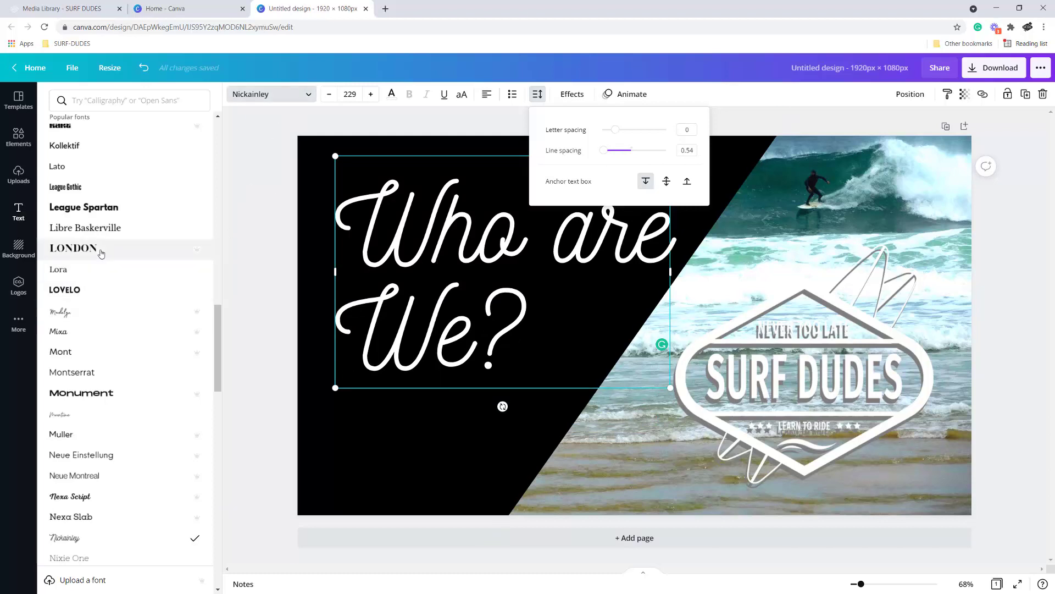
# Step: Apply Nexa Script to all of 'Who are We?' after briefly previewing Nickainley again
pyautogui.click(82, 497)
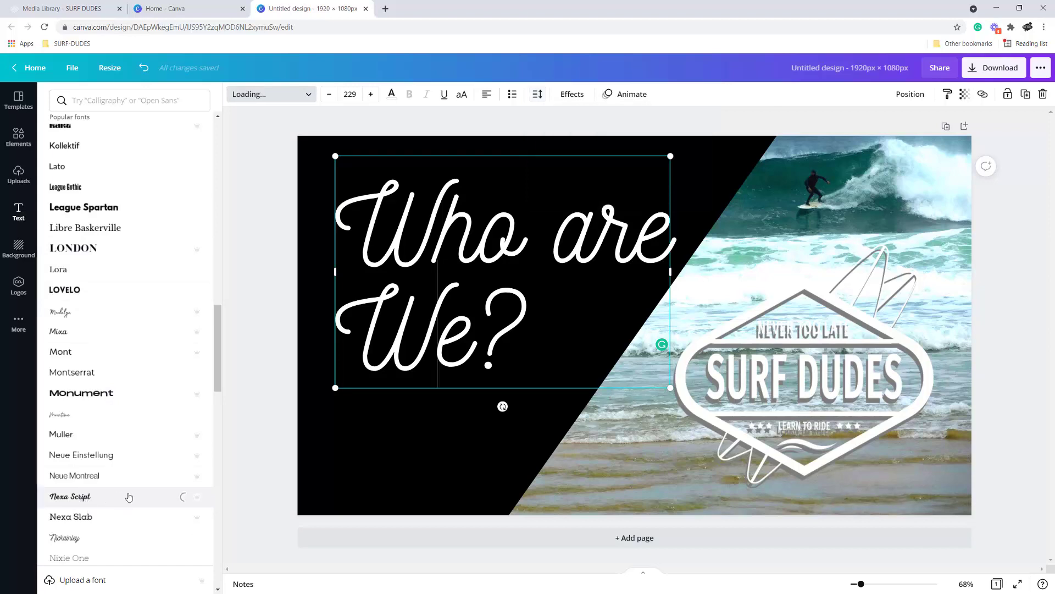
pyautogui.moveTo(566, 348); pyautogui.dragTo(325, 209)
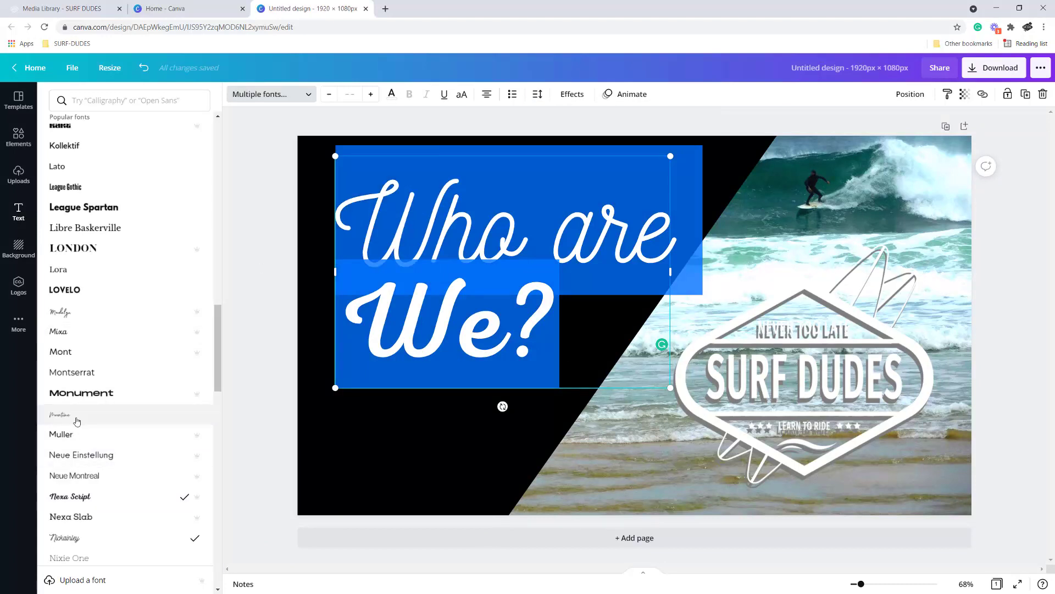
pyautogui.scroll(-2, 147, 431)
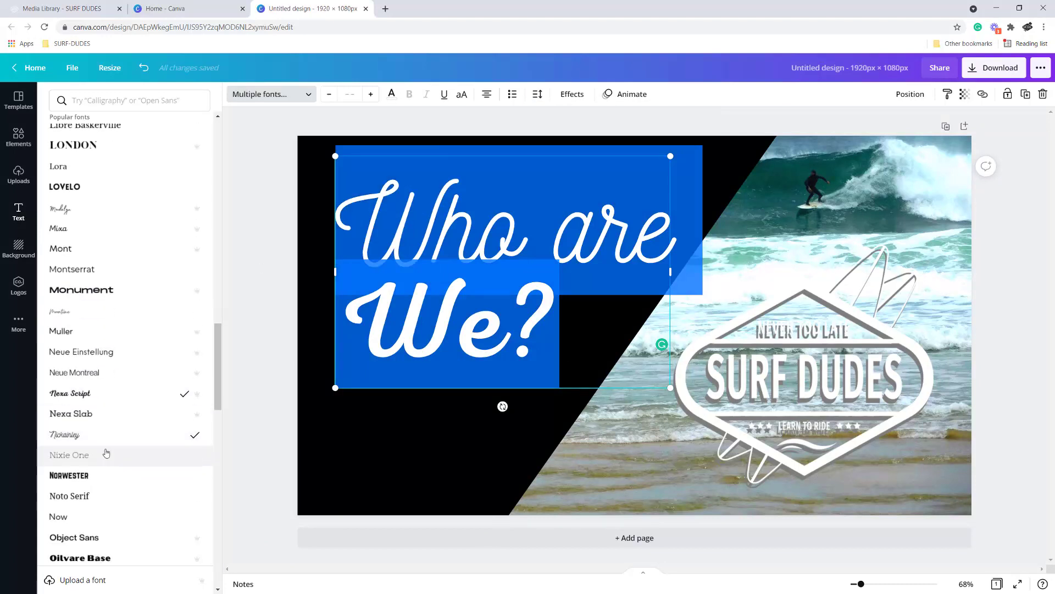
pyautogui.click(76, 436)
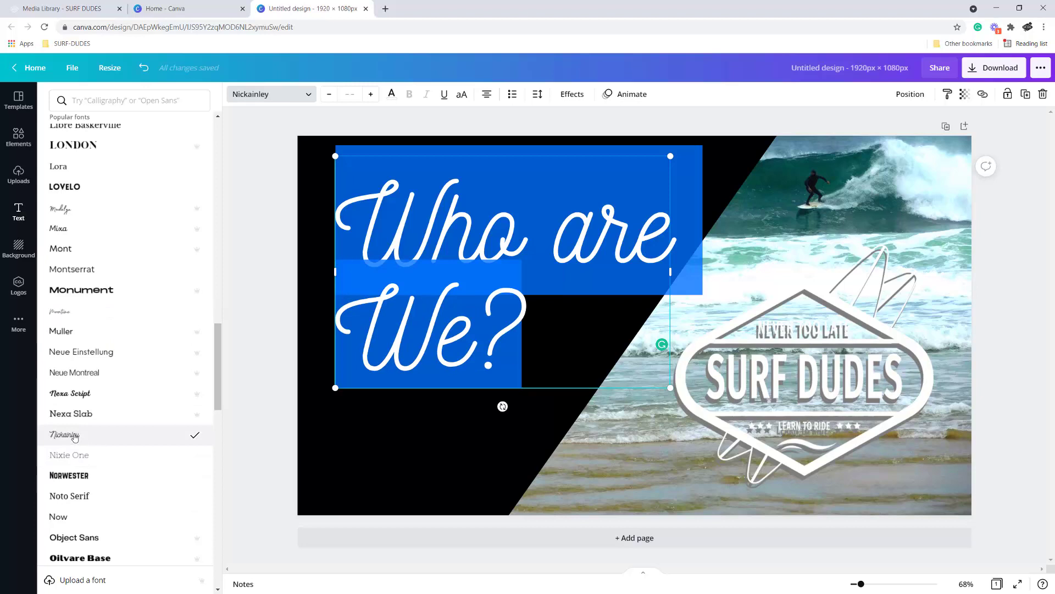
pyautogui.click(84, 393)
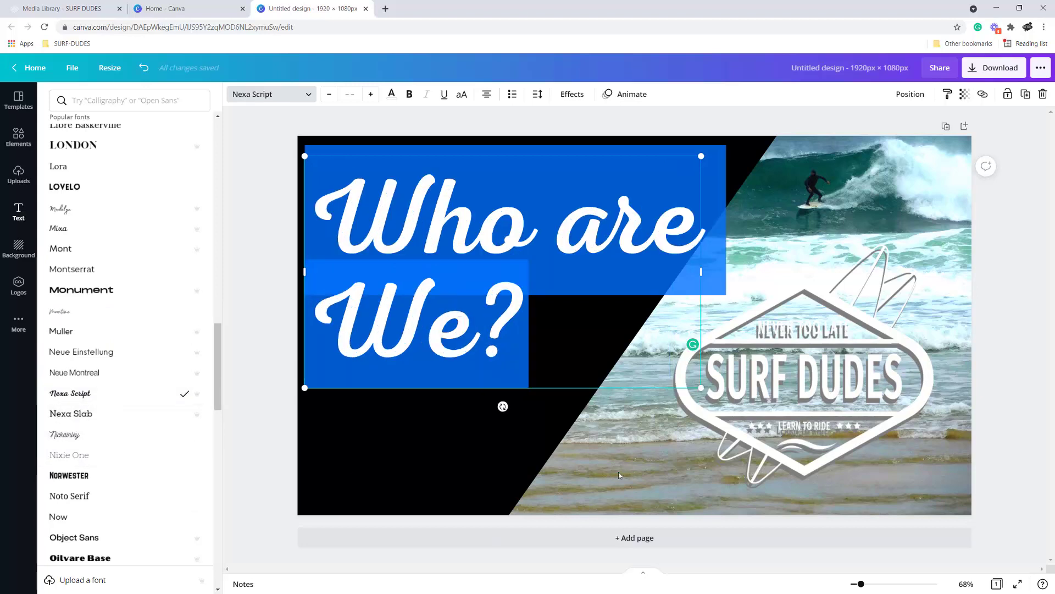
pyautogui.press('Escape')
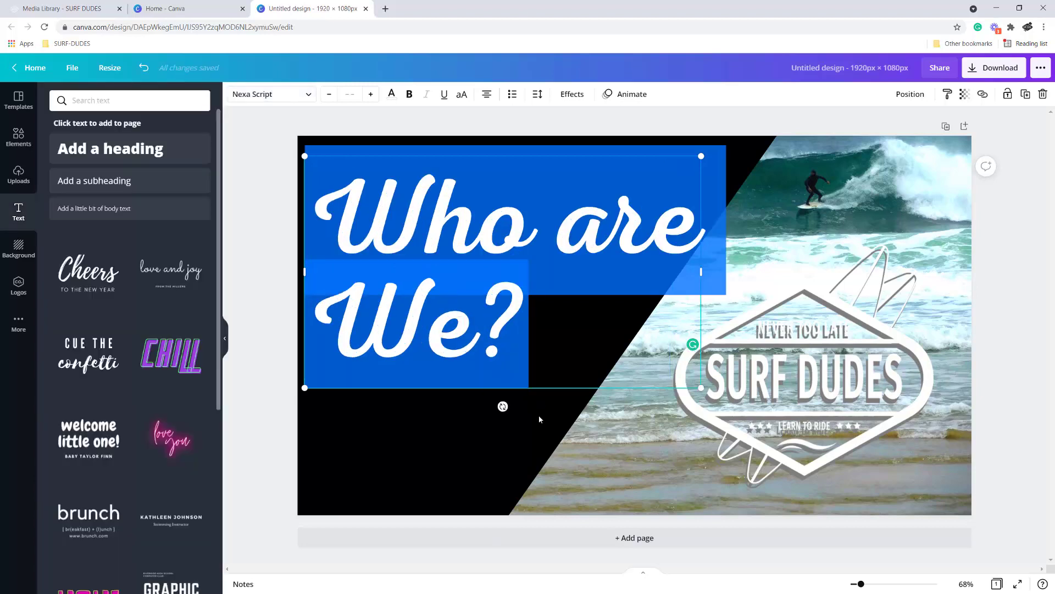
pyautogui.click(1022, 353)
# Step: Scale the 'Who are We?' title down to size 162 and shift it down
pyautogui.click(437, 238)
pyautogui.moveTo(437, 237); pyautogui.dragTo(430, 243)
pyautogui.moveTo(670, 378); pyautogui.dragTo(569, 322)
pyautogui.moveTo(421, 285); pyautogui.dragTo(445, 386)
# Step: Shrink the logo onto the black panel beneath the title, aligned with its left edge
pyautogui.moveTo(770, 458); pyautogui.dragTo(628, 273)
pyautogui.moveTo(572, 216); pyautogui.dragTo(505, 427)
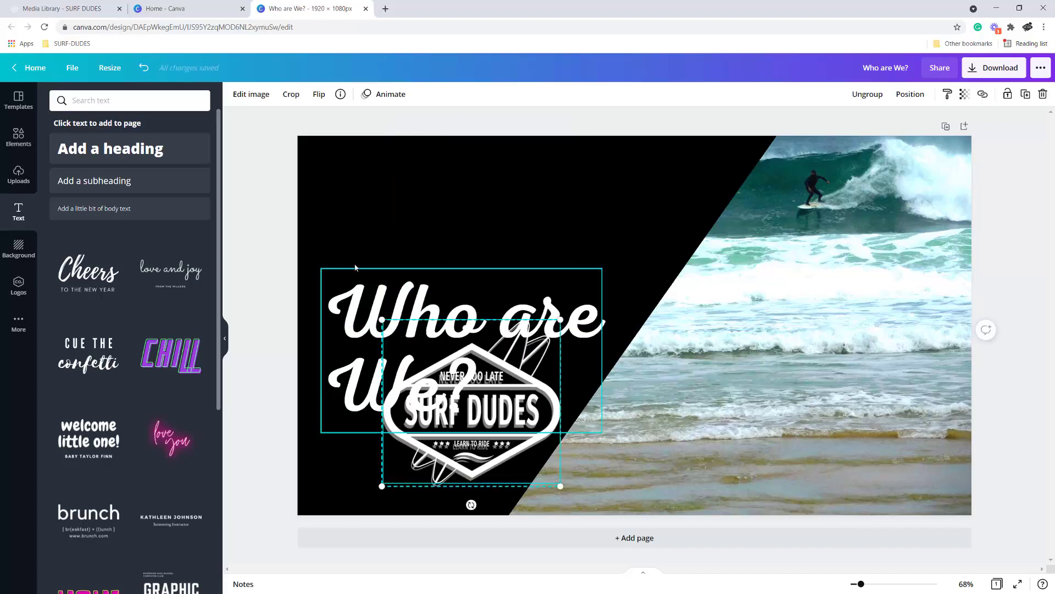
pyautogui.moveTo(355, 267); pyautogui.dragTo(365, 160)
pyautogui.moveTo(481, 401); pyautogui.dragTo(426, 413)
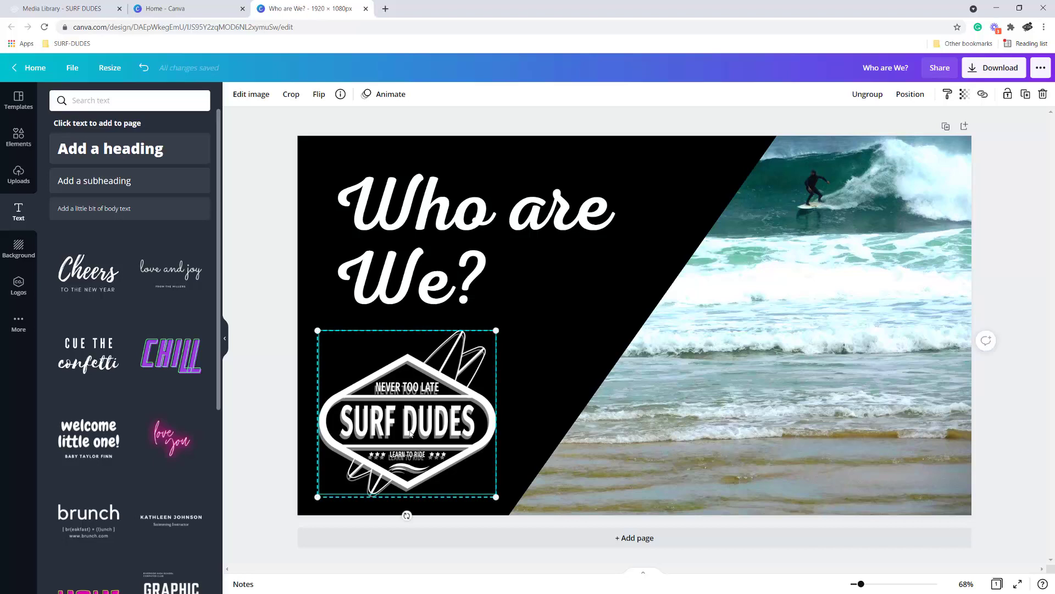
# Step: Ungroup the logo and delete its white top layer
pyautogui.click(866, 96)
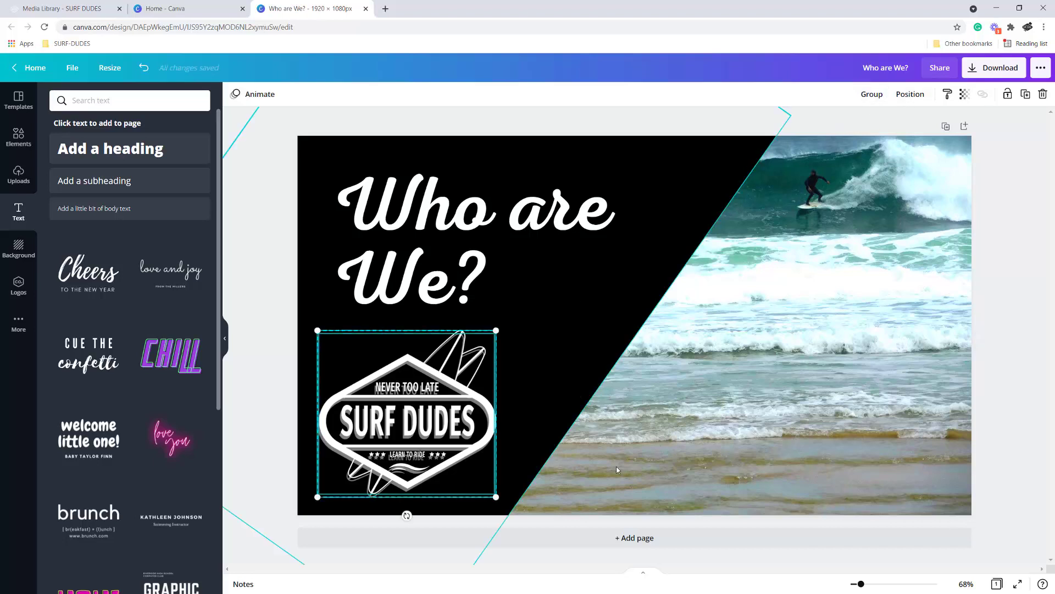
pyautogui.click(522, 478)
pyautogui.click(488, 491)
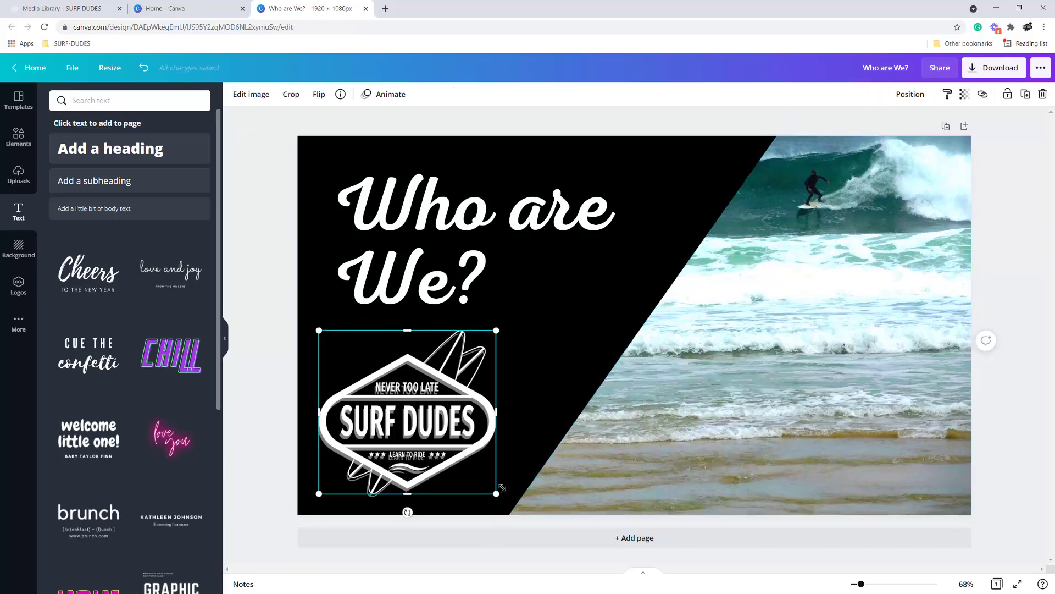
pyautogui.press('Delete')
# Step: Raise the remaining grey logo's brightness from -100 to -2 so it appears white
pyautogui.click(459, 455)
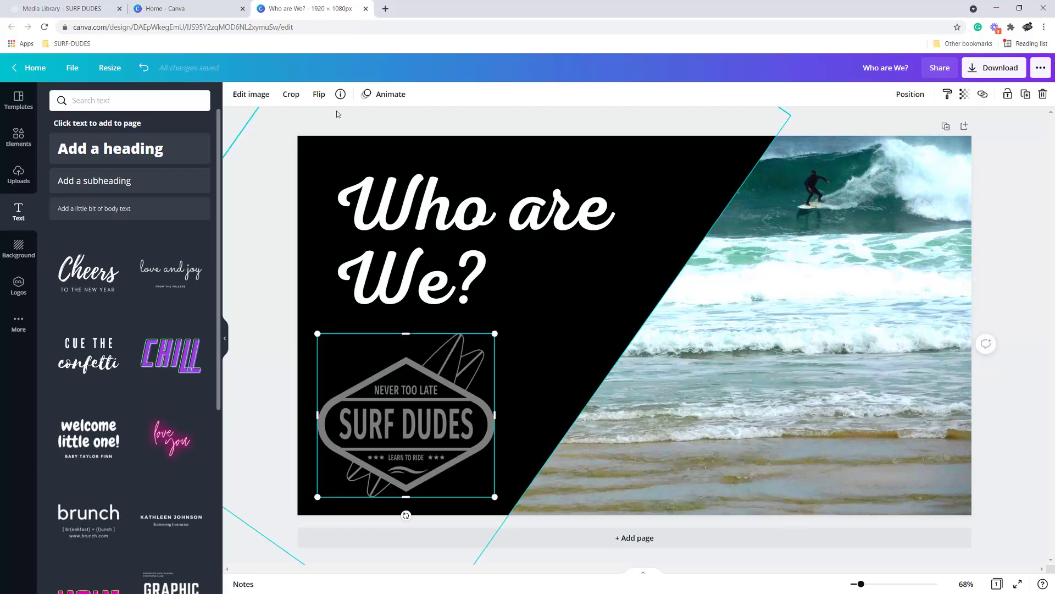
pyautogui.click(251, 94)
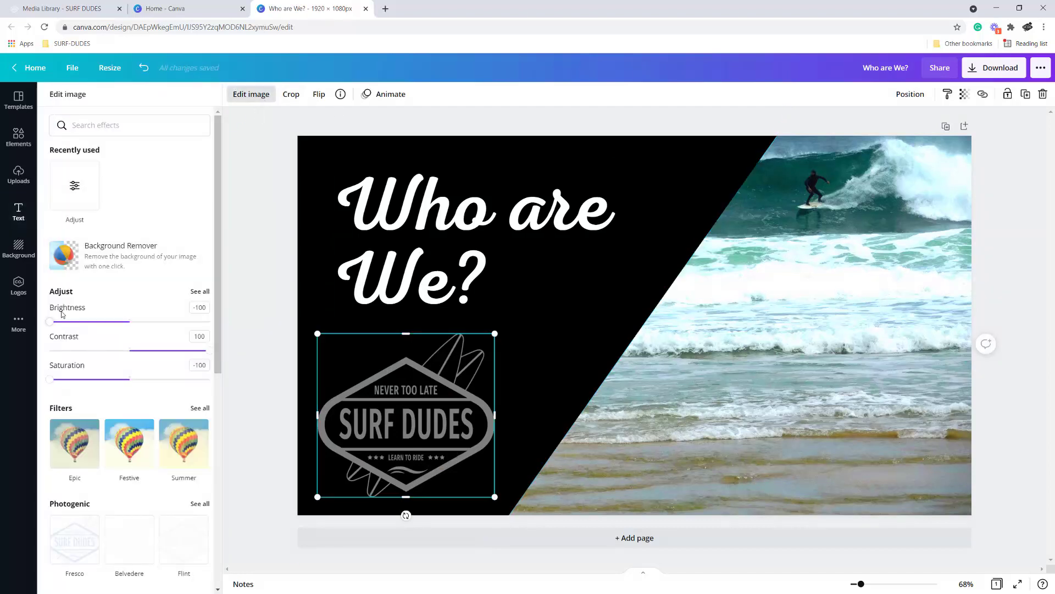
pyautogui.moveTo(49, 321); pyautogui.dragTo(133, 324)
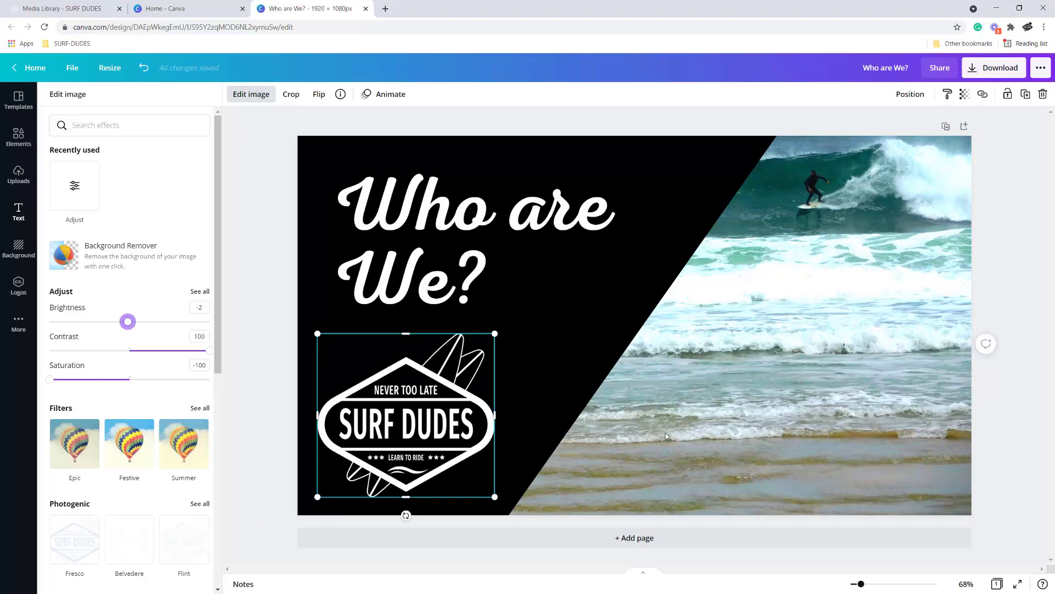
pyautogui.press('Escape')
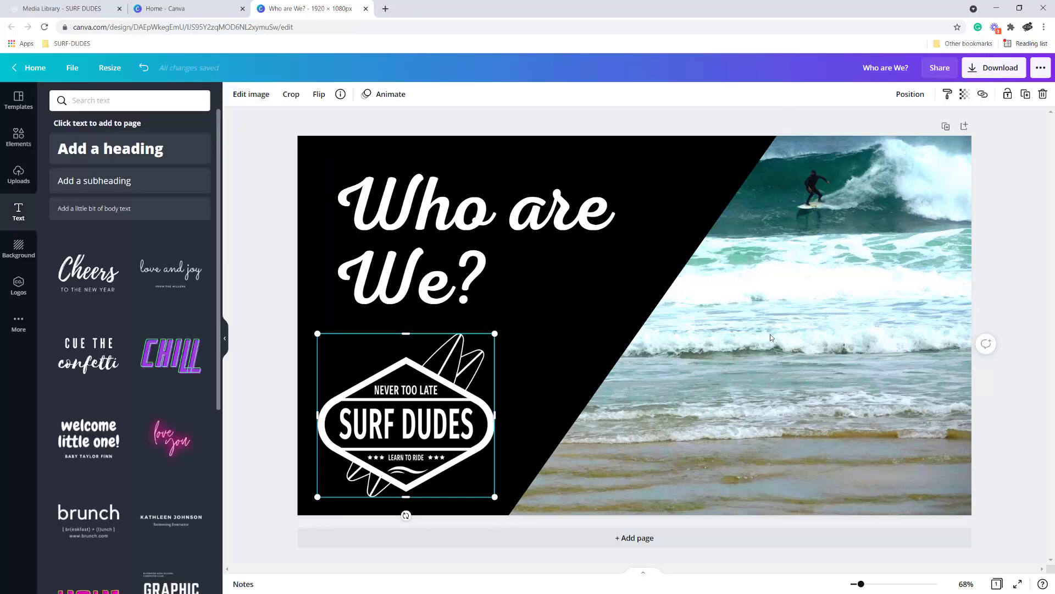
# Step: Add a grey square from Elements and stretch it over the photo and black area
pyautogui.click(18, 136)
pyautogui.moveTo(97, 179); pyautogui.dragTo(610, 141)
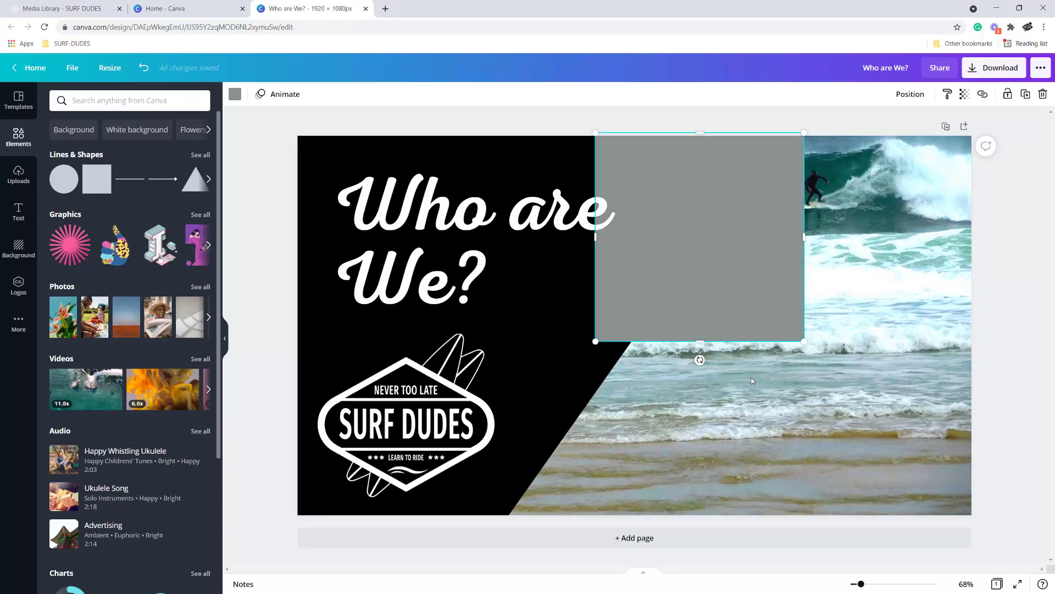
pyautogui.moveTo(804, 343); pyautogui.dragTo(978, 515)
pyautogui.moveTo(597, 321); pyautogui.dragTo(487, 338)
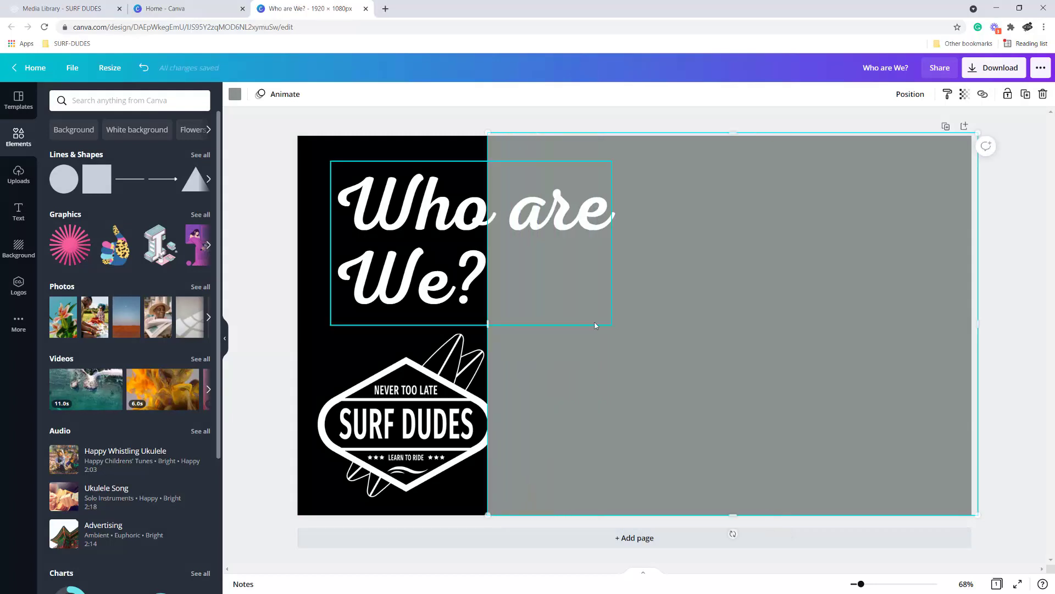
# Step: Send the grey rectangle back two layers, behind the black diagonal panel and logo
pyautogui.rightClick(691, 310)
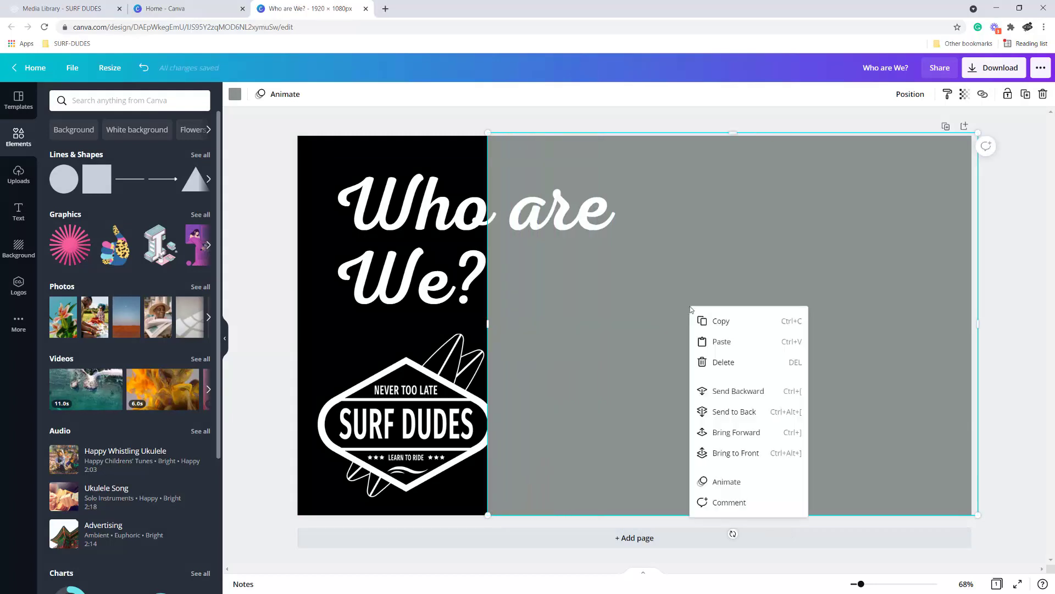
pyautogui.click(723, 390)
pyautogui.rightClick(701, 339)
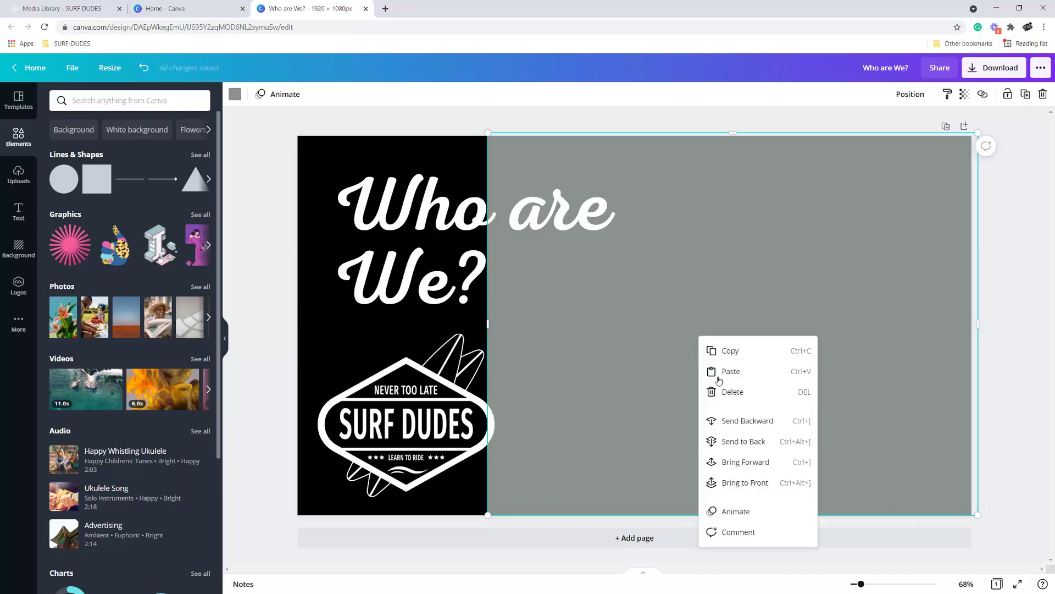
pyautogui.click(718, 421)
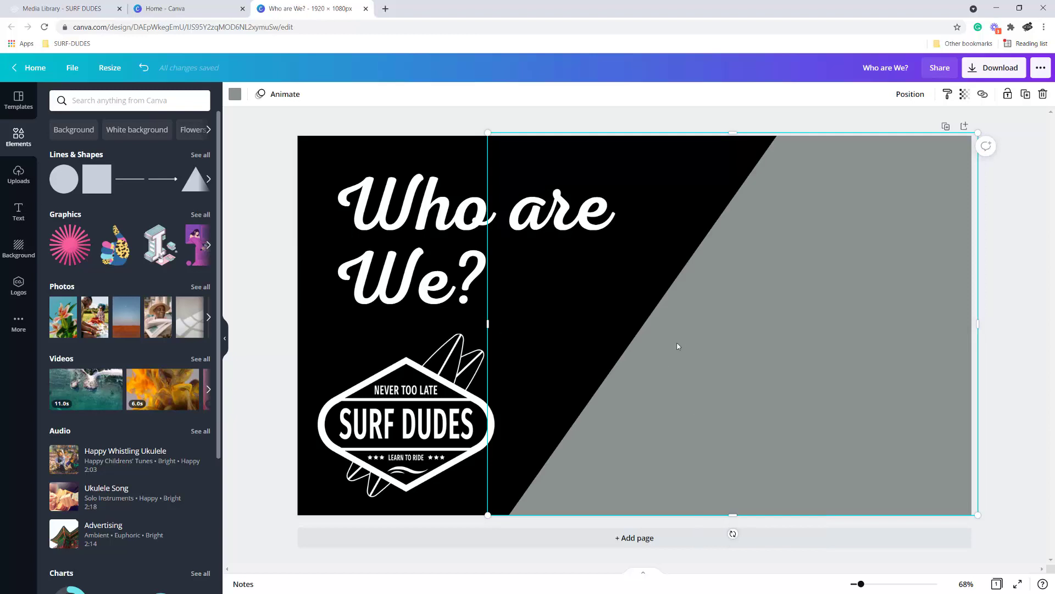
# Step: Browse the rectangle's colour choices and custom picker, leaving it grey
pyautogui.click(235, 95)
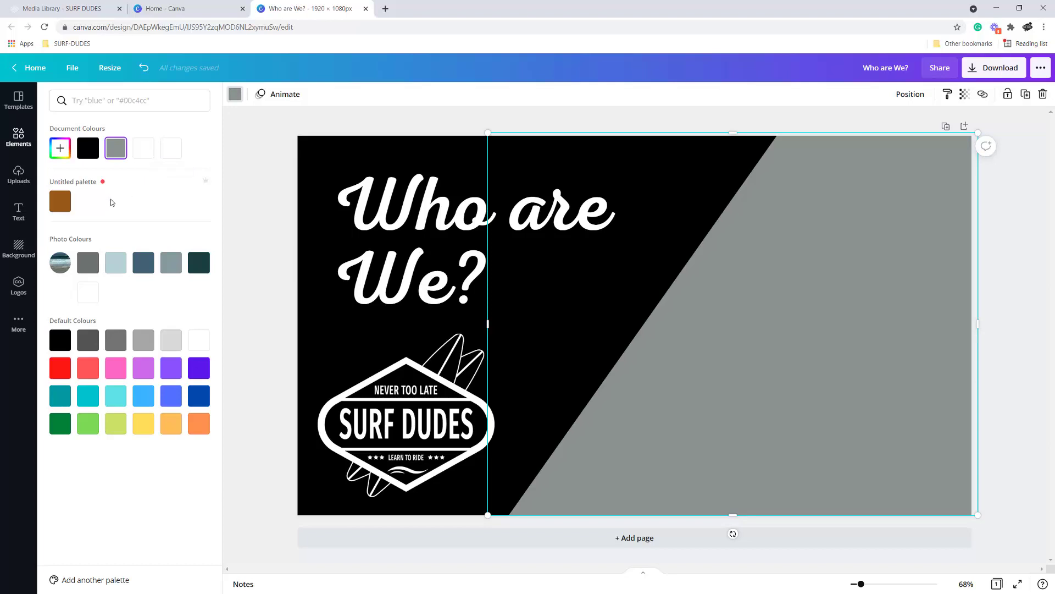
pyautogui.click(115, 151)
pyautogui.click(61, 149)
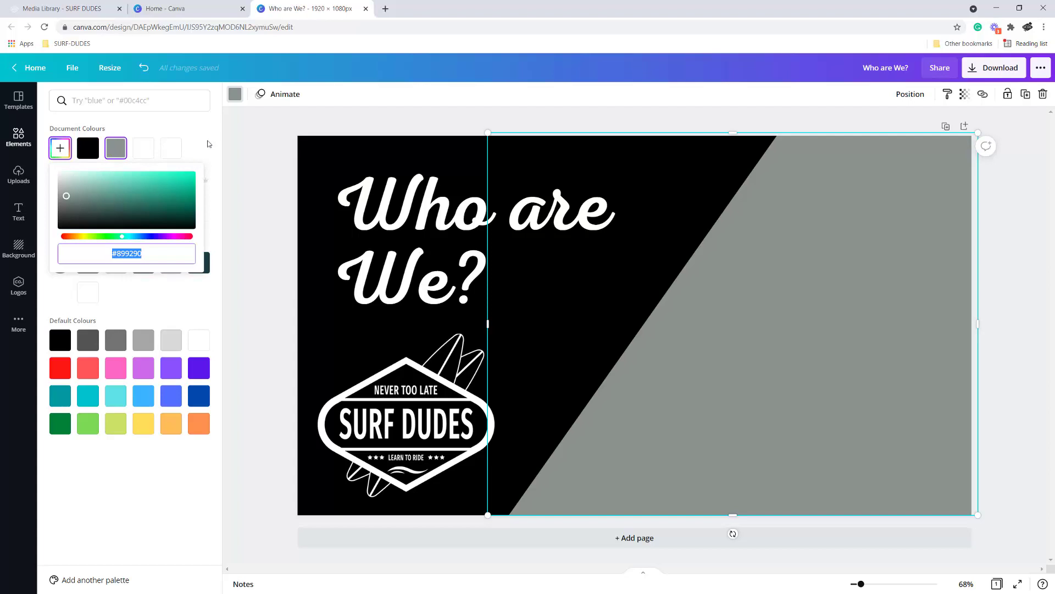
pyautogui.click(208, 143)
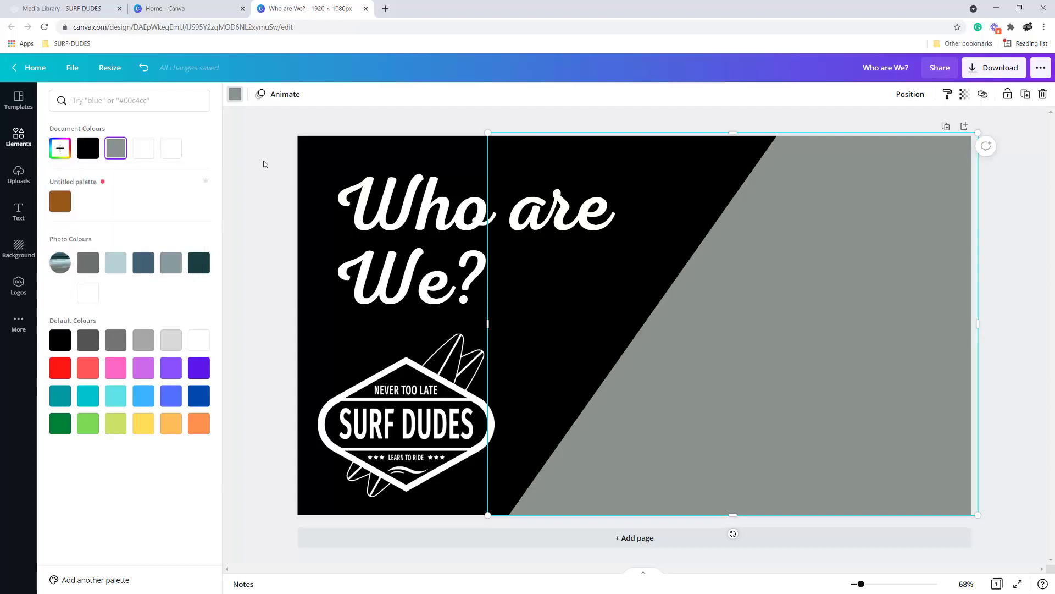
pyautogui.click(237, 96)
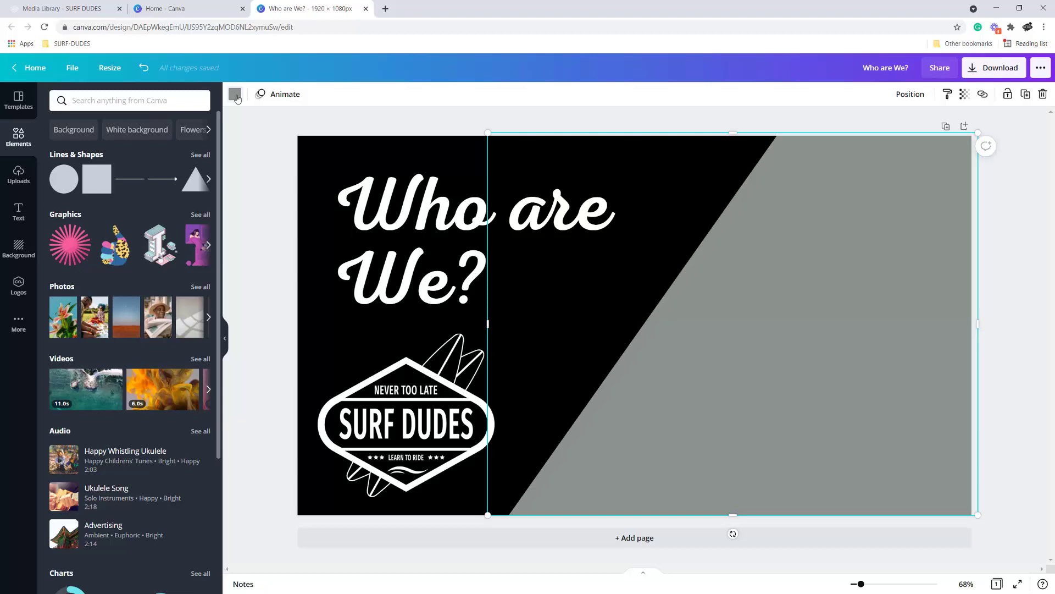
# Step: Check the rectangle's transparency, still at 100, and open the Background library
pyautogui.click(209, 131)
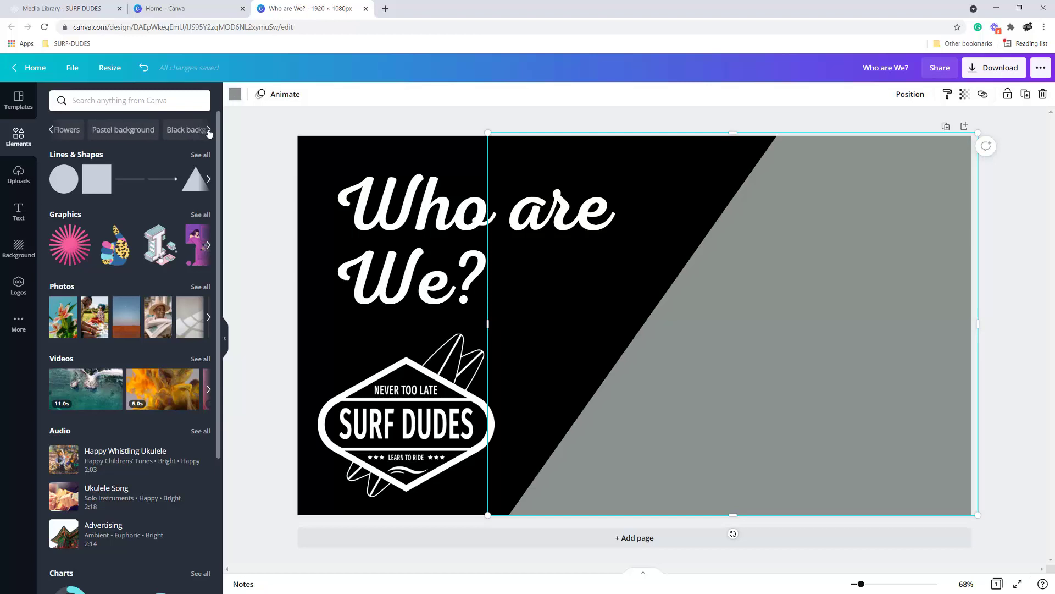
pyautogui.click(209, 131)
pyautogui.click(209, 130)
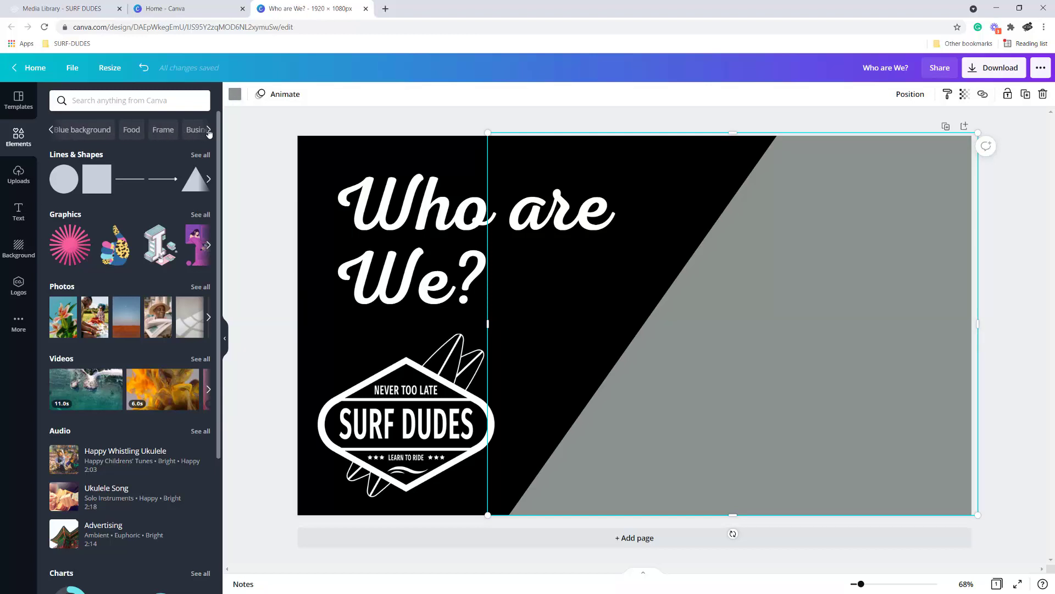
pyautogui.click(209, 131)
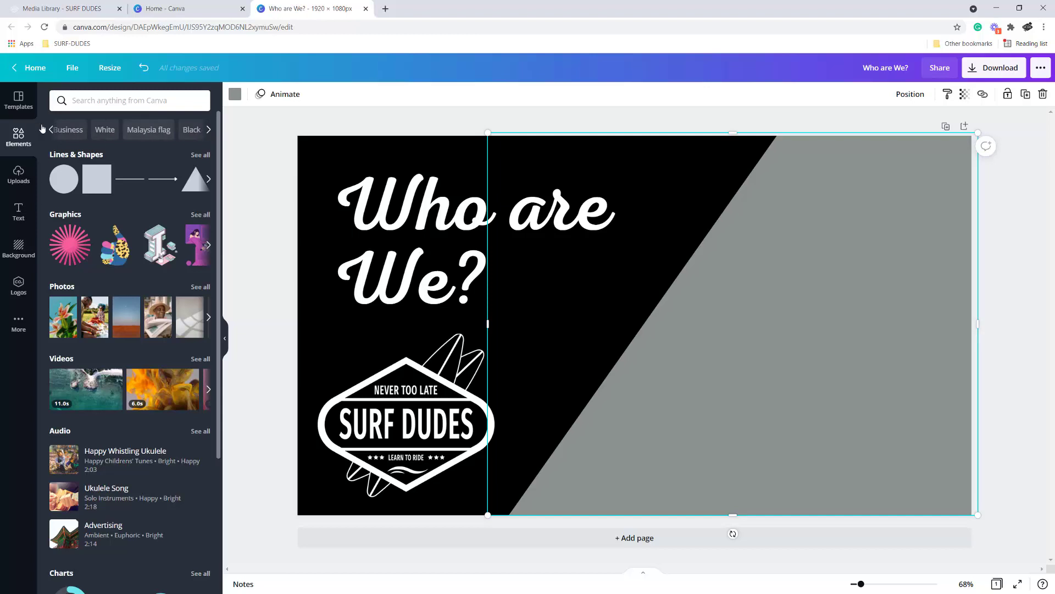
pyautogui.click(22, 252)
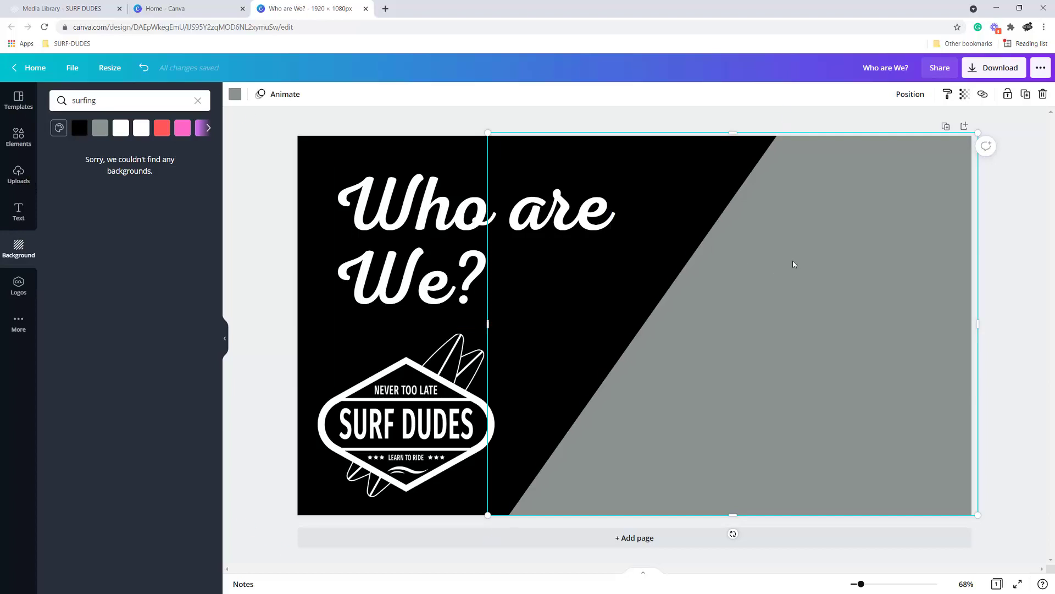
# Step: Lower the grey rectangle's transparency slightly so it becomes partly see-through
pyautogui.click(966, 96)
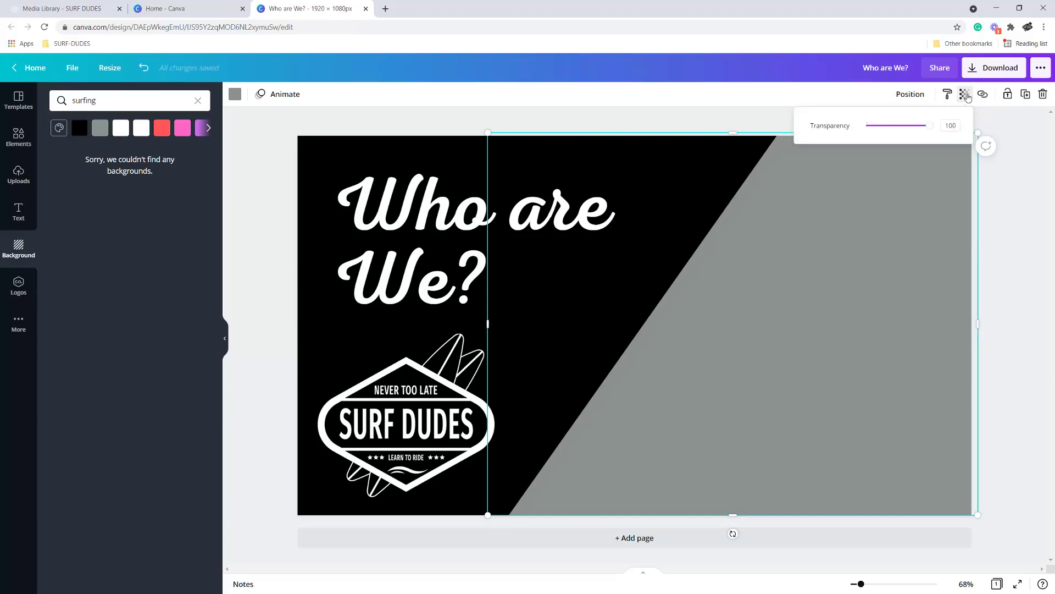
pyautogui.moveTo(932, 131); pyautogui.dragTo(916, 131)
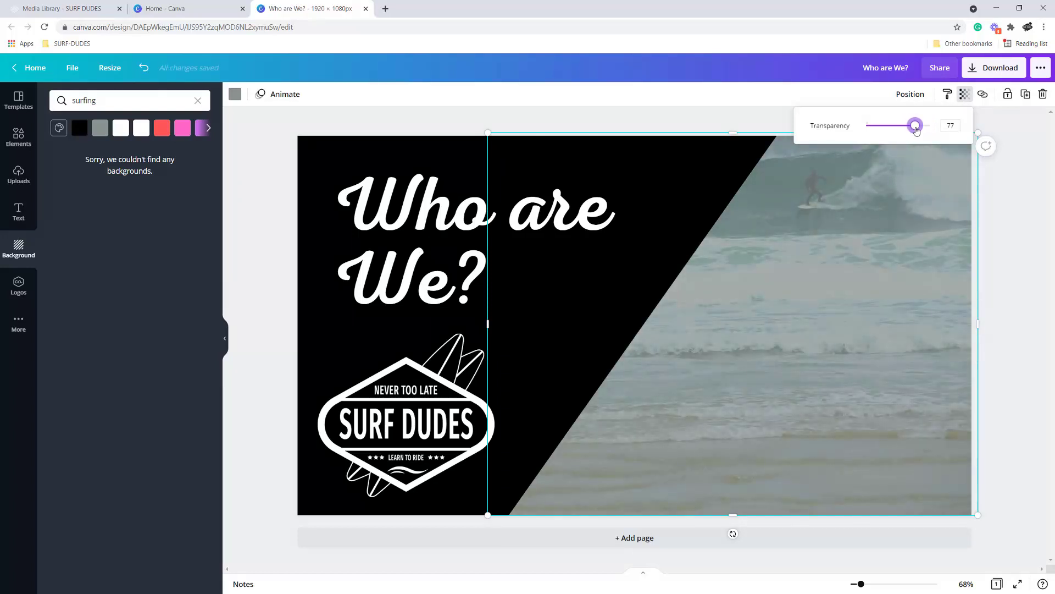
pyautogui.click(792, 358)
# Step: Colour the rectangle Light blue and set its transparency to about 38
pyautogui.click(235, 95)
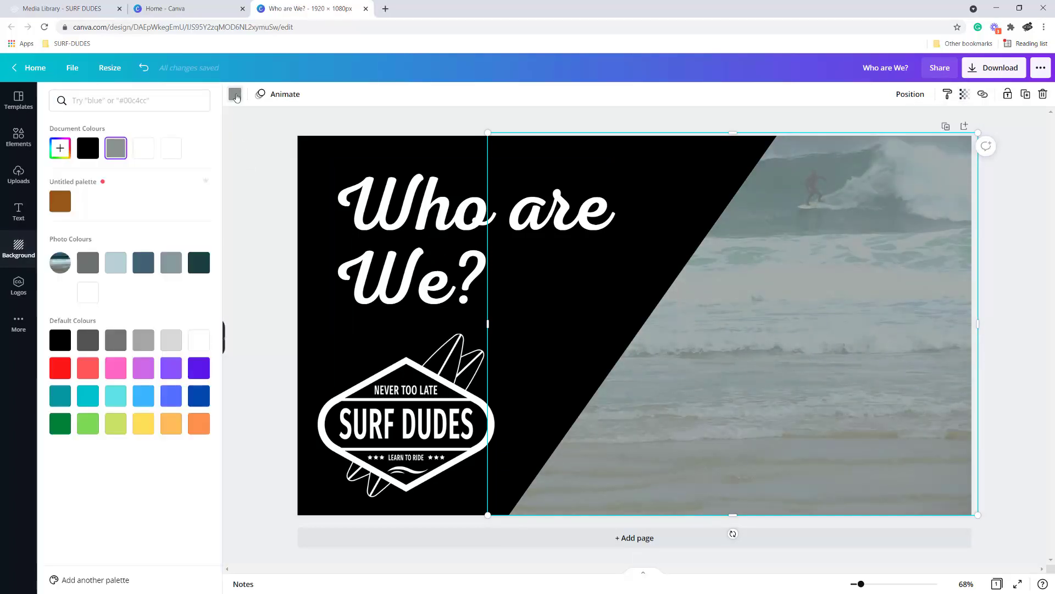
pyautogui.click(146, 402)
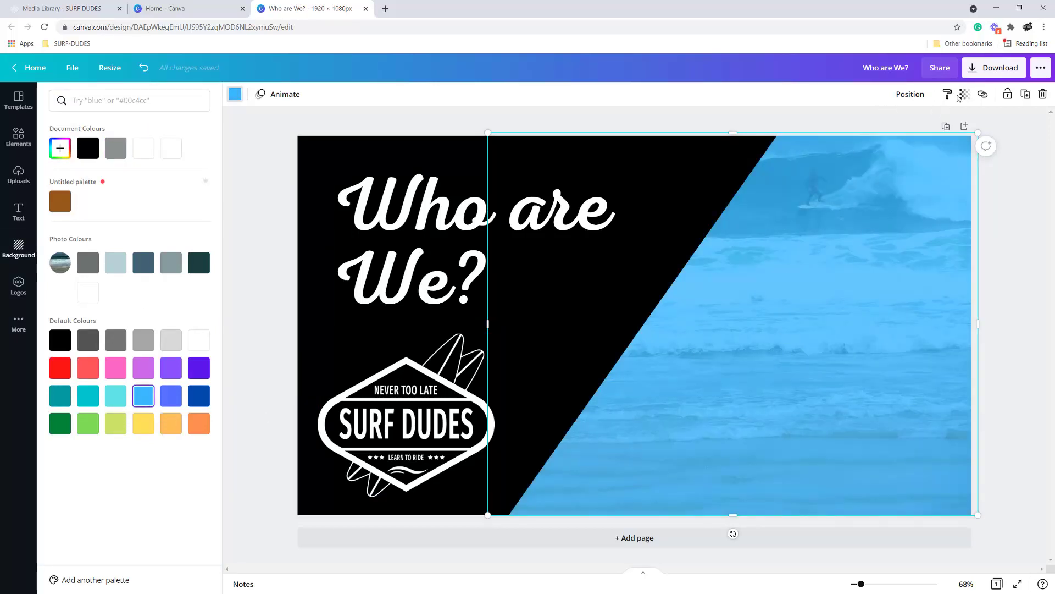
pyautogui.click(959, 96)
pyautogui.moveTo(917, 126); pyautogui.dragTo(894, 129)
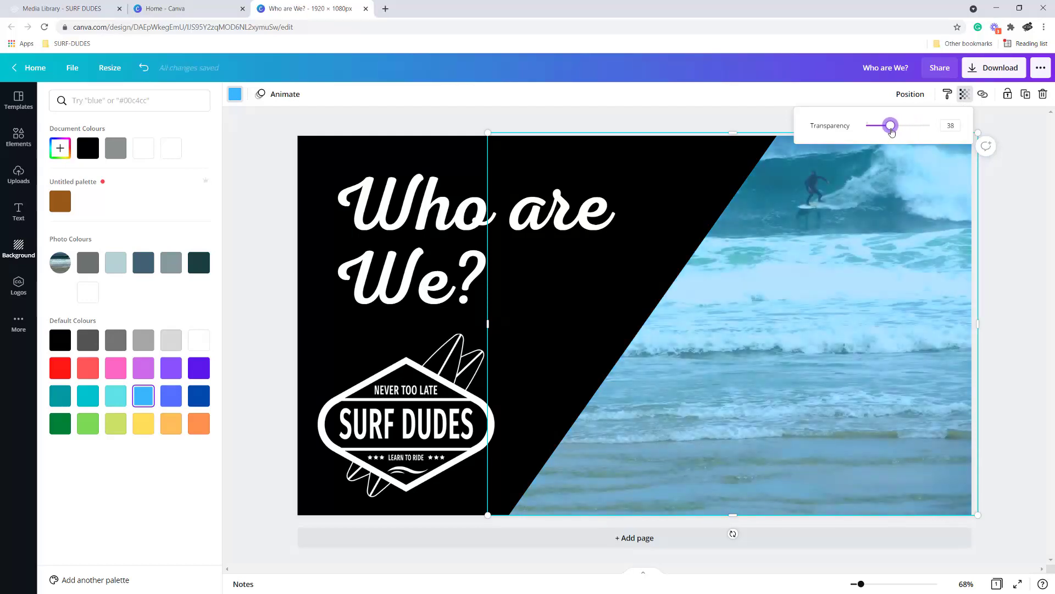
pyautogui.click(1001, 392)
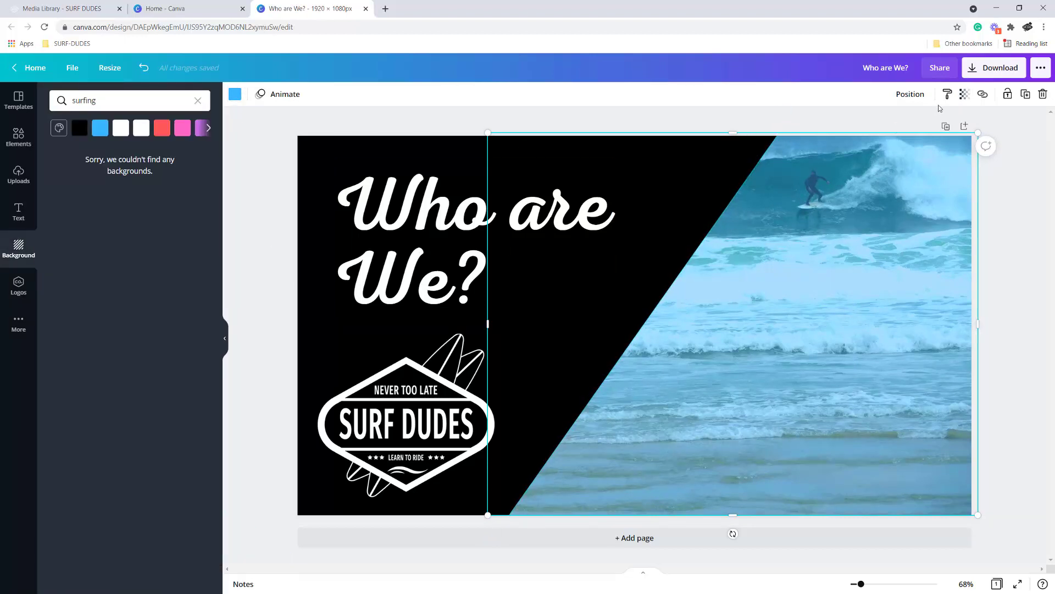
# Step: Download the design as a JPG instead of PNG, saved as Who are We.jpg
pyautogui.click(1005, 71)
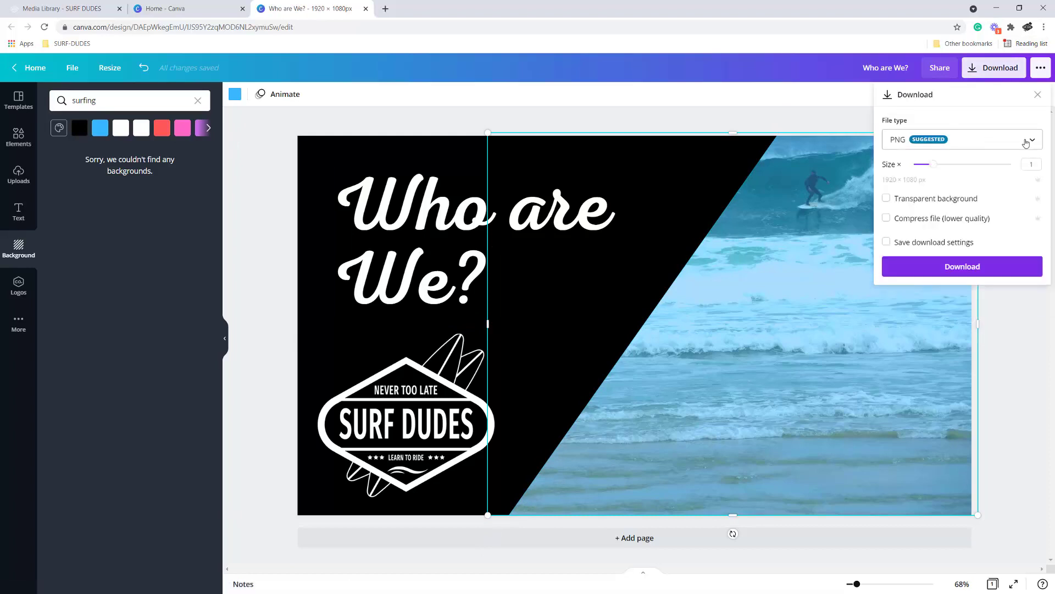
pyautogui.click(1026, 141)
pyautogui.click(912, 174)
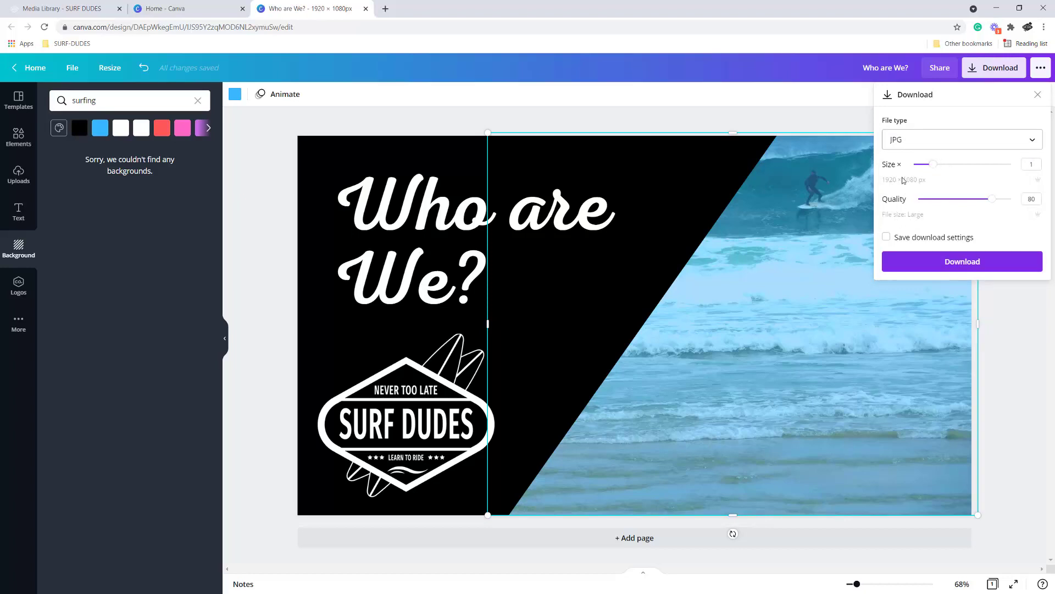
pyautogui.click(991, 261)
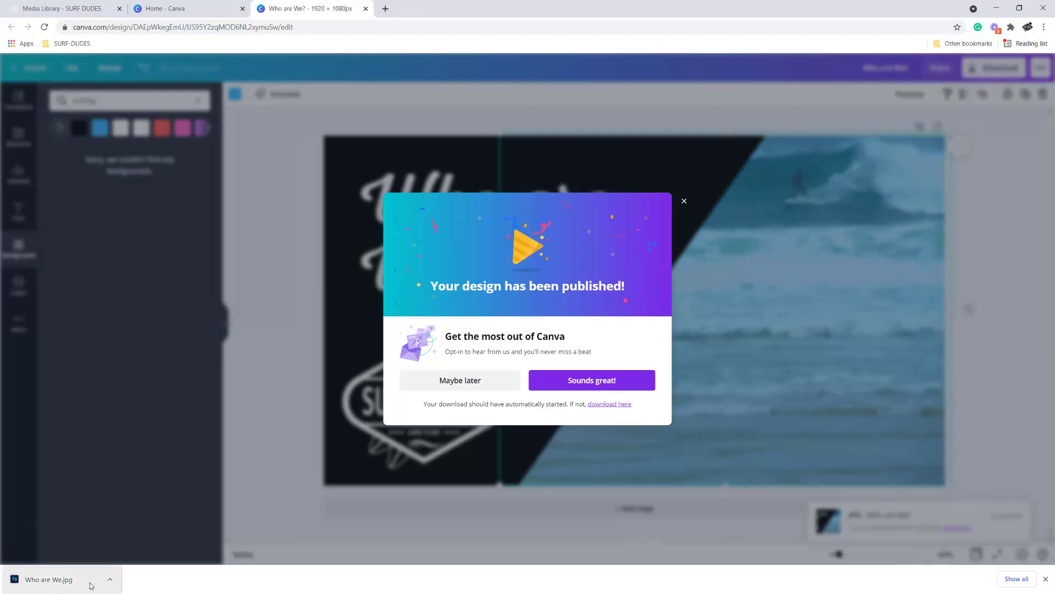
# Step: Show the downloaded Who are We.jpg in the Downloads folder and preview it
pyautogui.click(110, 581)
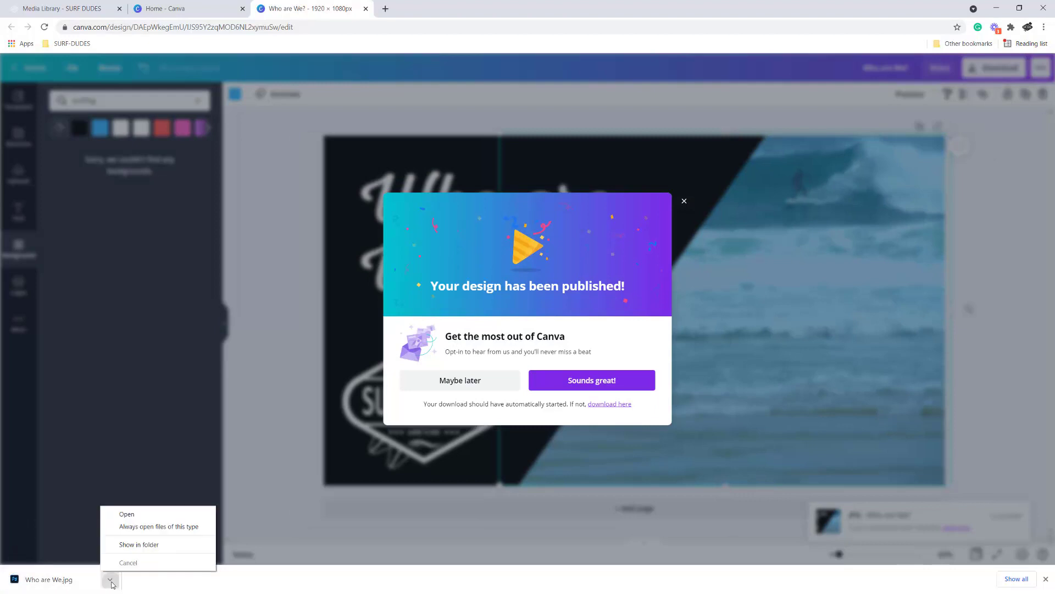
pyautogui.click(140, 547)
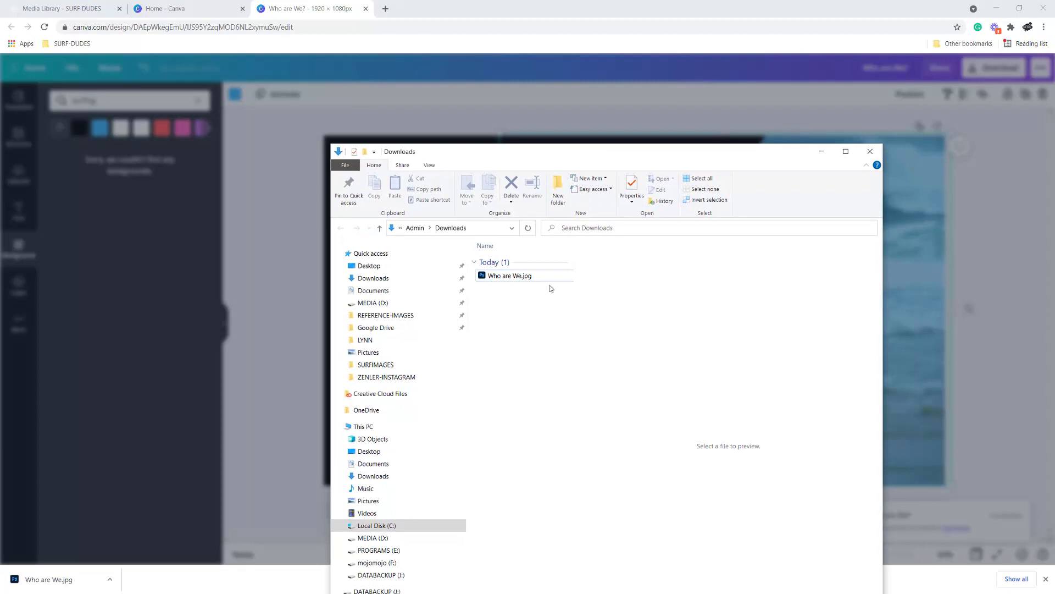
pyautogui.click(529, 278)
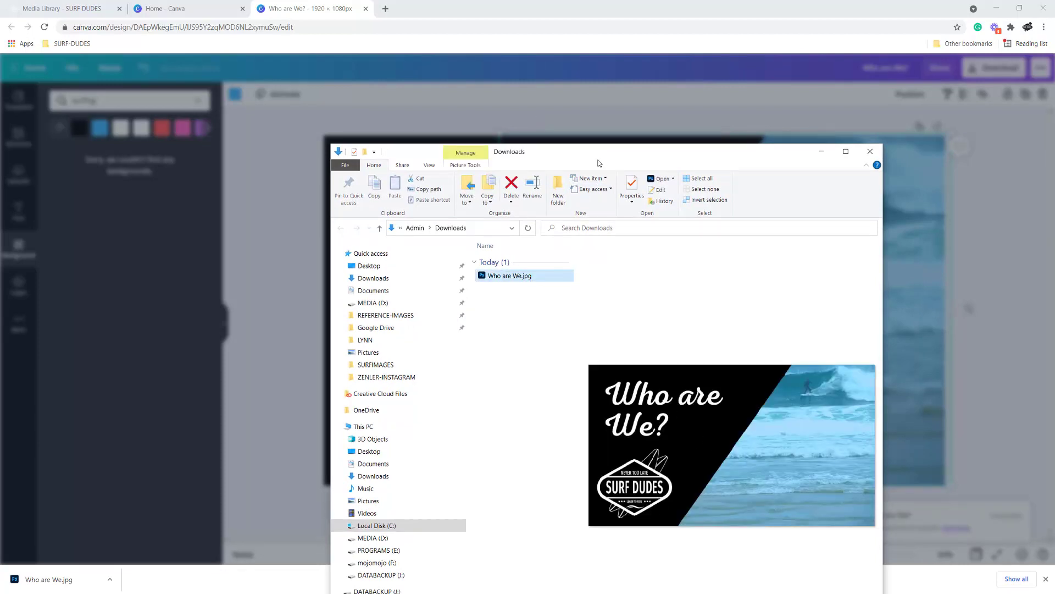
# Step: Minimise the Downloads folder, dismiss the published message, and return to Canva home
pyautogui.click(822, 151)
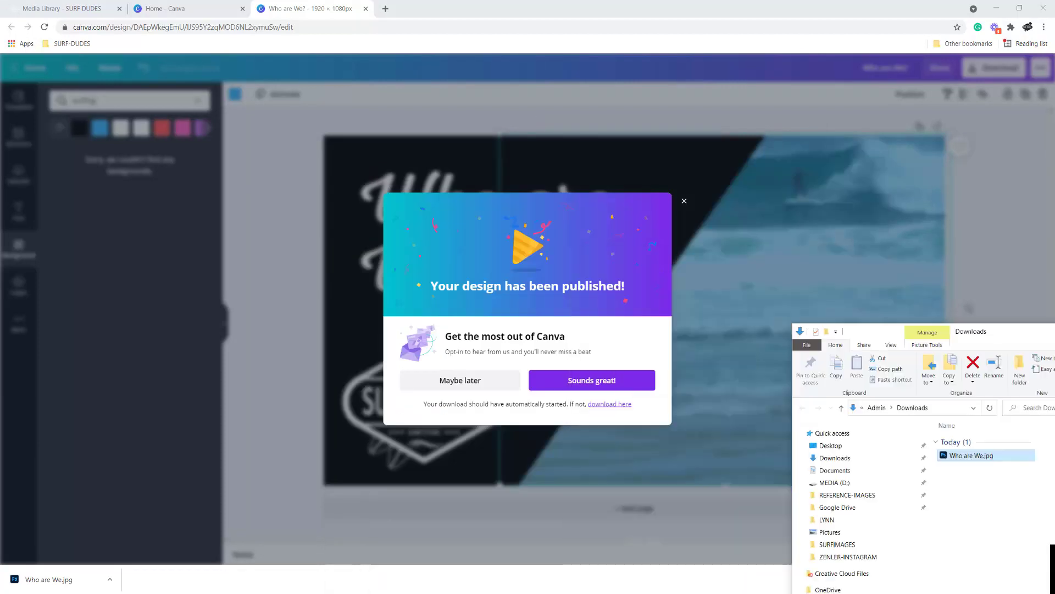
pyautogui.click(684, 202)
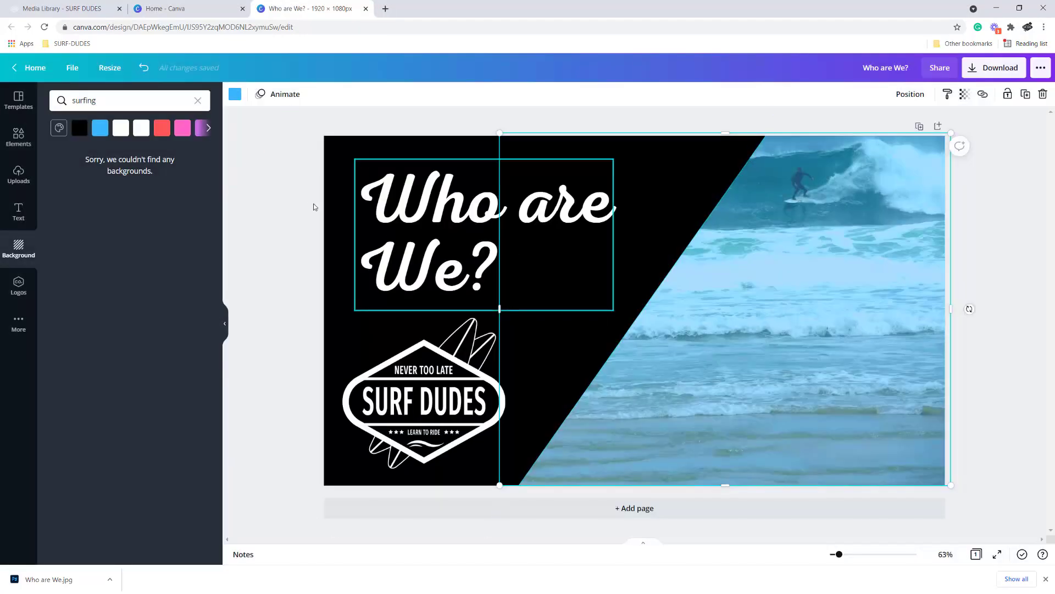
pyautogui.click(29, 74)
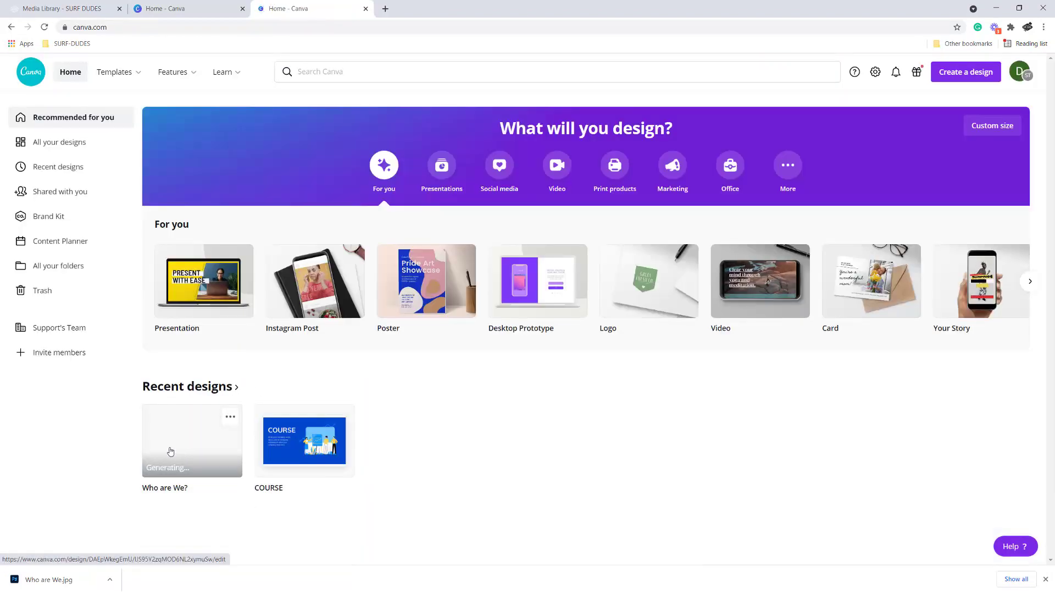
# Step: Rename the Who are We? design to VIDEO TEMPLATE and switch to the Zenler Media Library tab
pyautogui.click(173, 486)
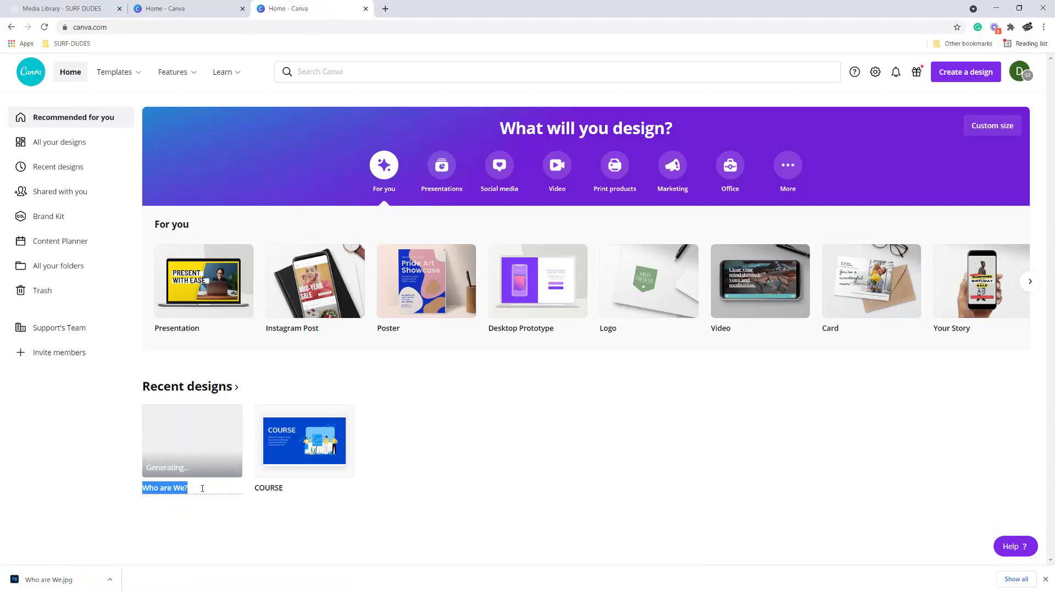
pyautogui.write('VID')
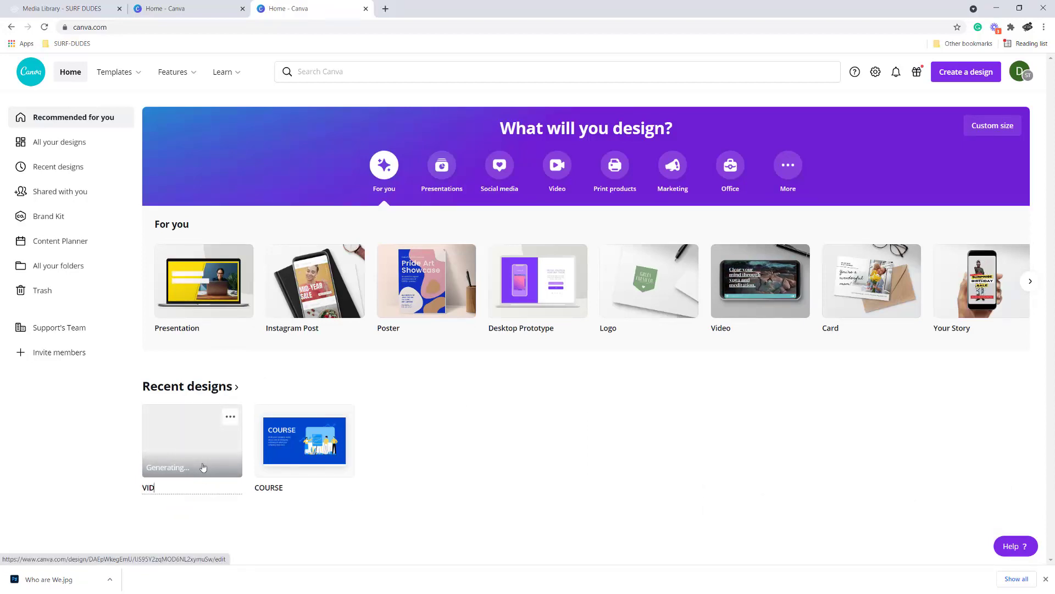
pyautogui.write('EO TEMPLATE')
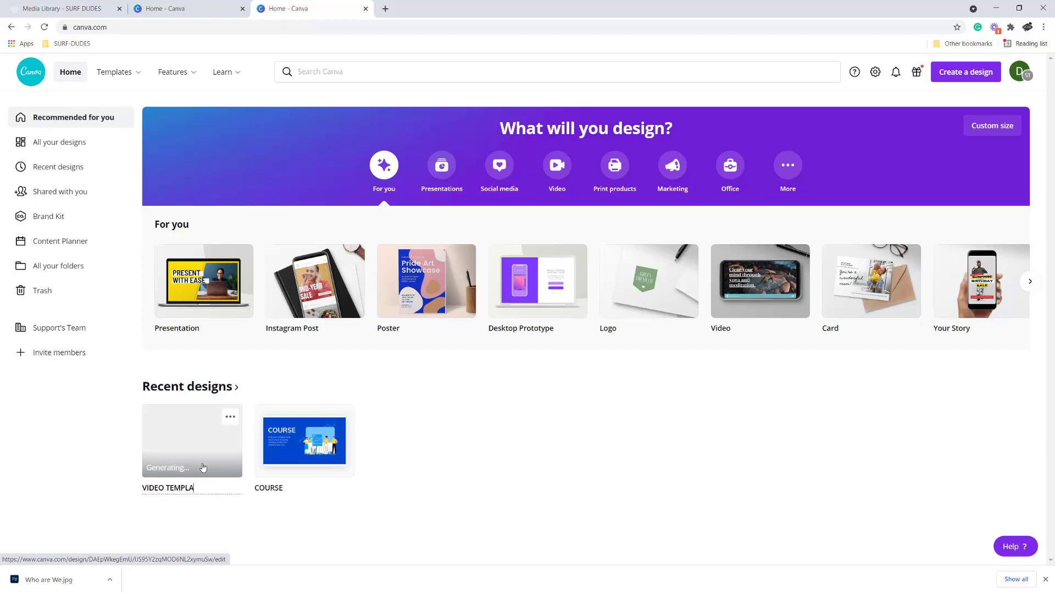
pyautogui.click(443, 461)
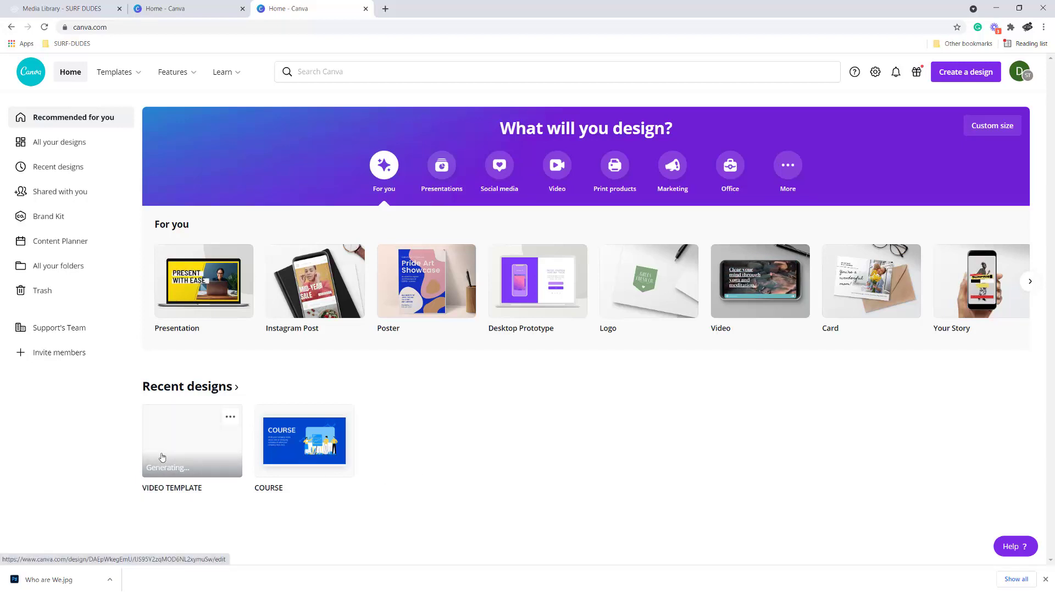
pyautogui.click(71, 10)
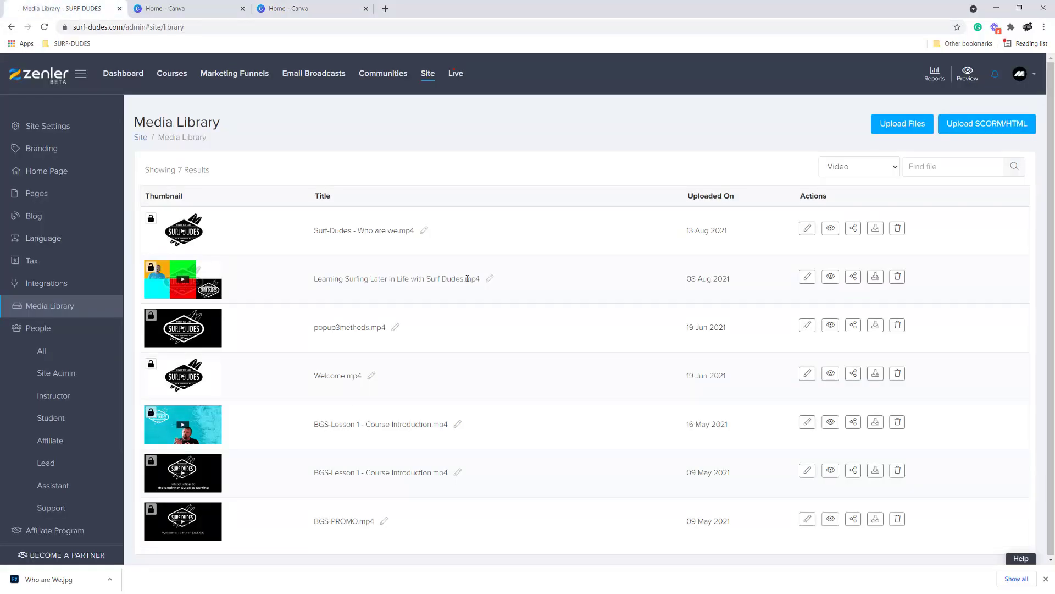
# Step: Copy 'Learning Surfing Later in Life' from the Zenler video title and return to Canva home
pyautogui.doubleClick(431, 279)
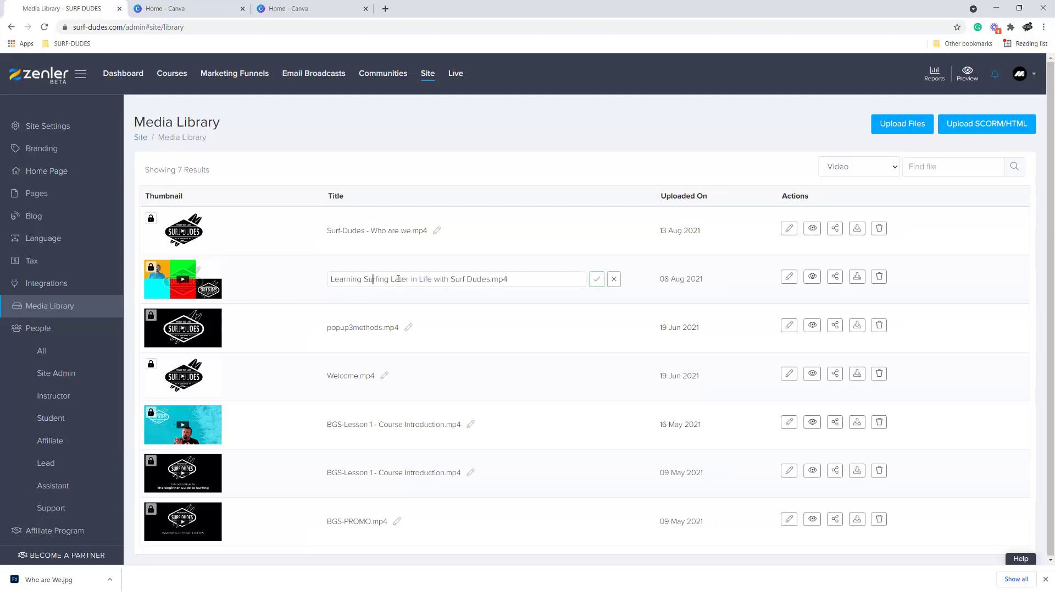
pyautogui.moveTo(384, 278); pyautogui.dragTo(322, 281)
pyautogui.hotkey('ctrl', 'c')
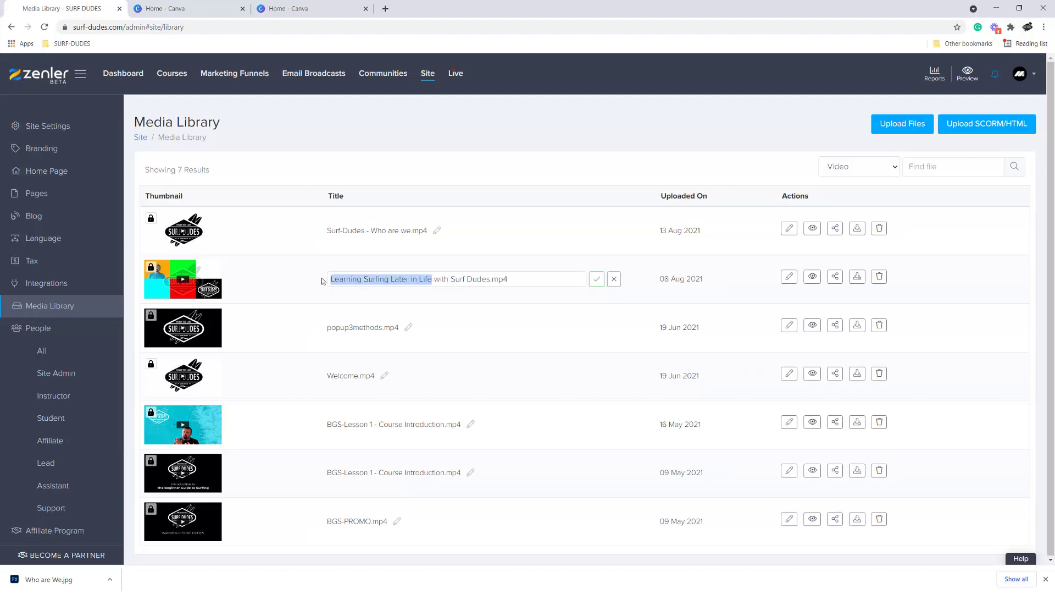
pyautogui.click(293, 11)
# Step: Open the VIDEO TEMPLATE design from Recent designs
pyautogui.moveTo(187, 439)
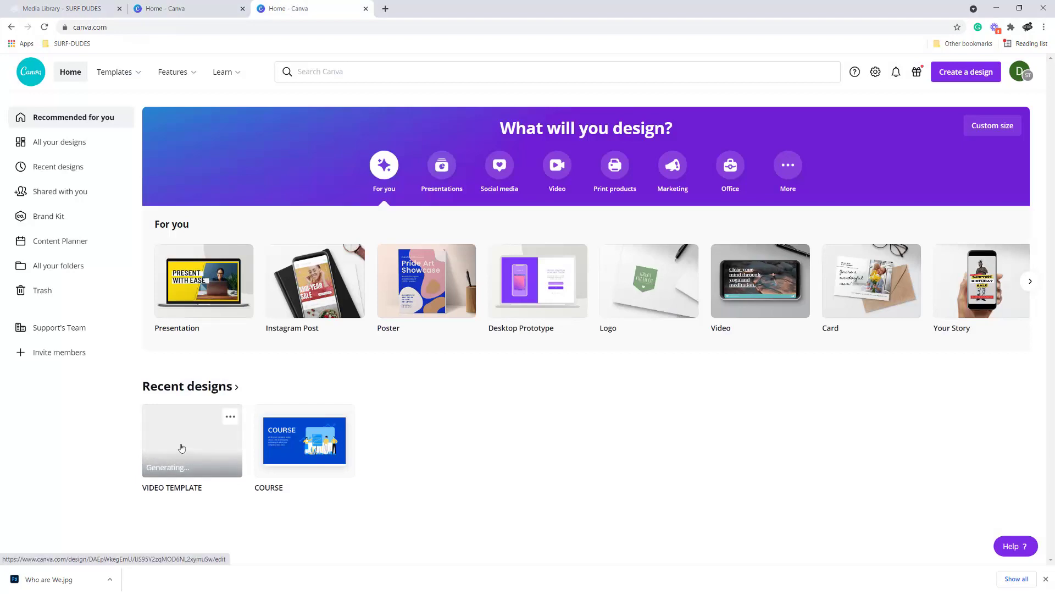
pyautogui.click(230, 418)
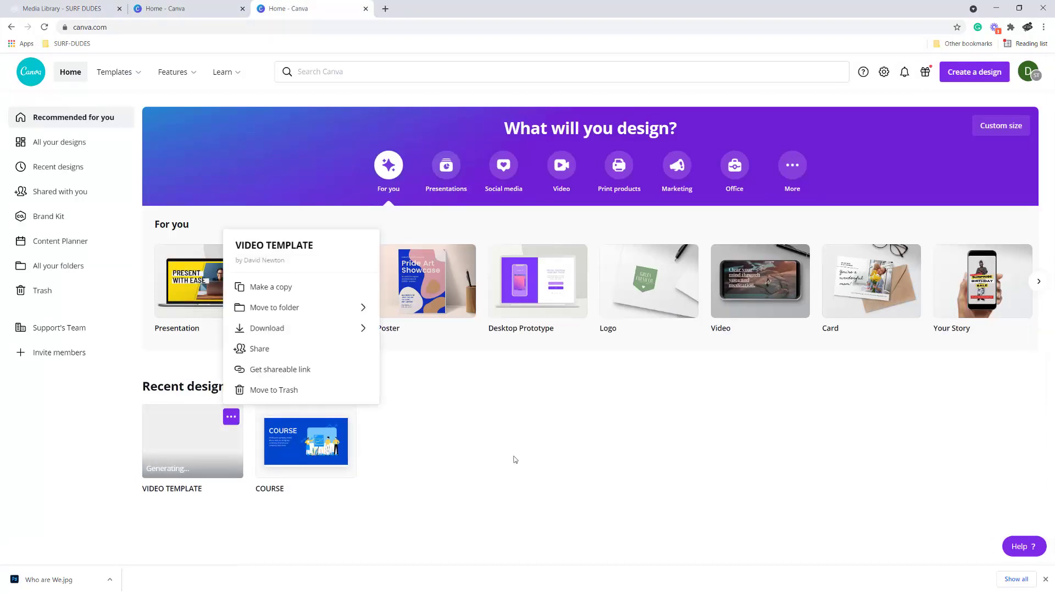
pyautogui.click(207, 445)
pyautogui.click(237, 434)
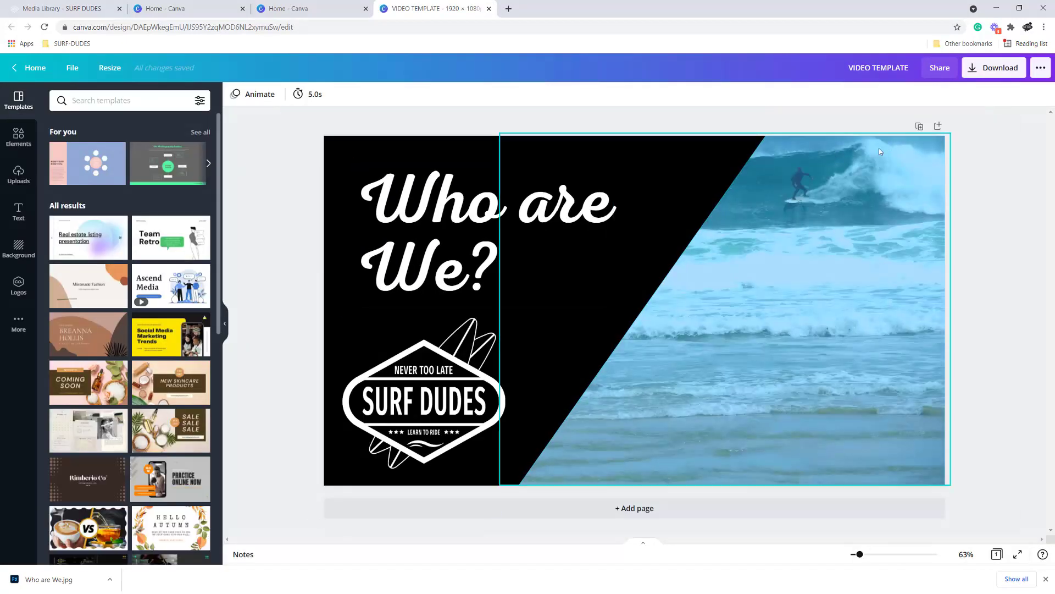
# Step: Duplicate the first page to create an identical second page
pyautogui.click(919, 125)
pyautogui.click(713, 330)
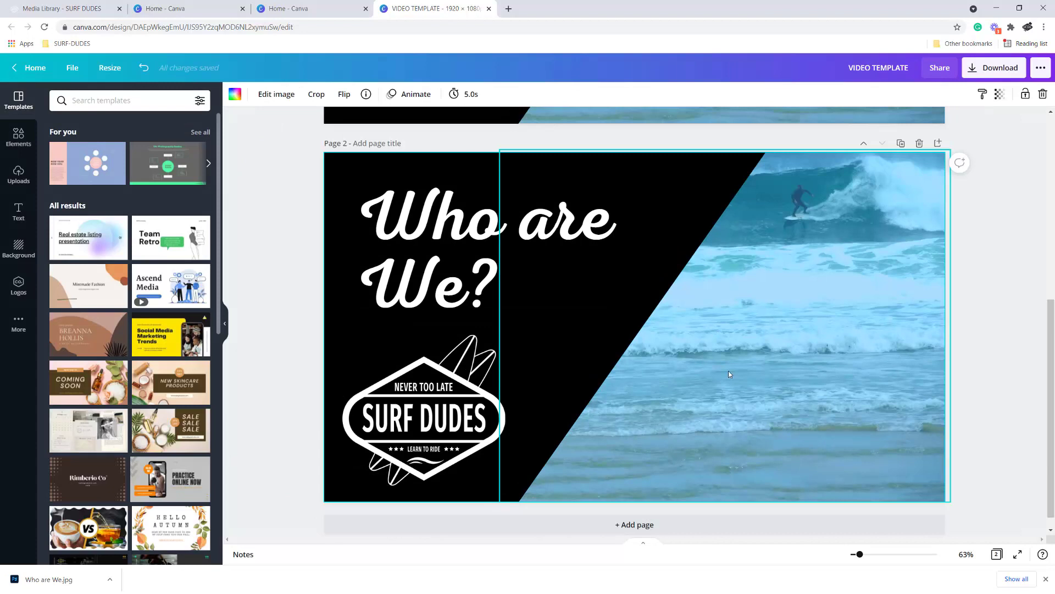
pyautogui.scroll(6, 728, 370)
pyautogui.scroll(-5, 728, 366)
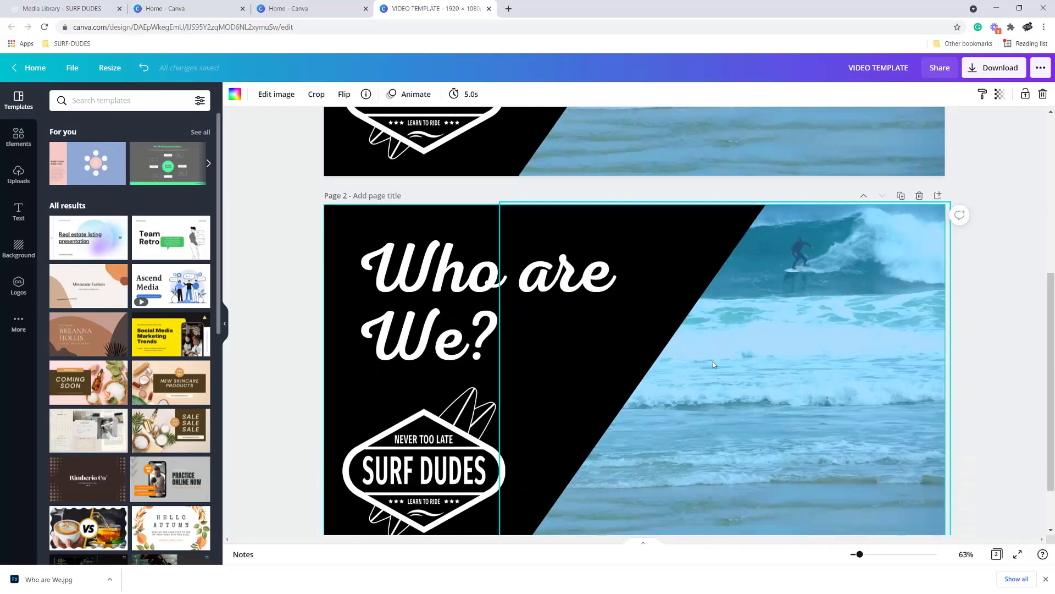
# Step: Replace page 2's Who are We? title with the pasted 'Learning Surfing Later in Life'
pyautogui.click(459, 324)
pyautogui.doubleClick(471, 332)
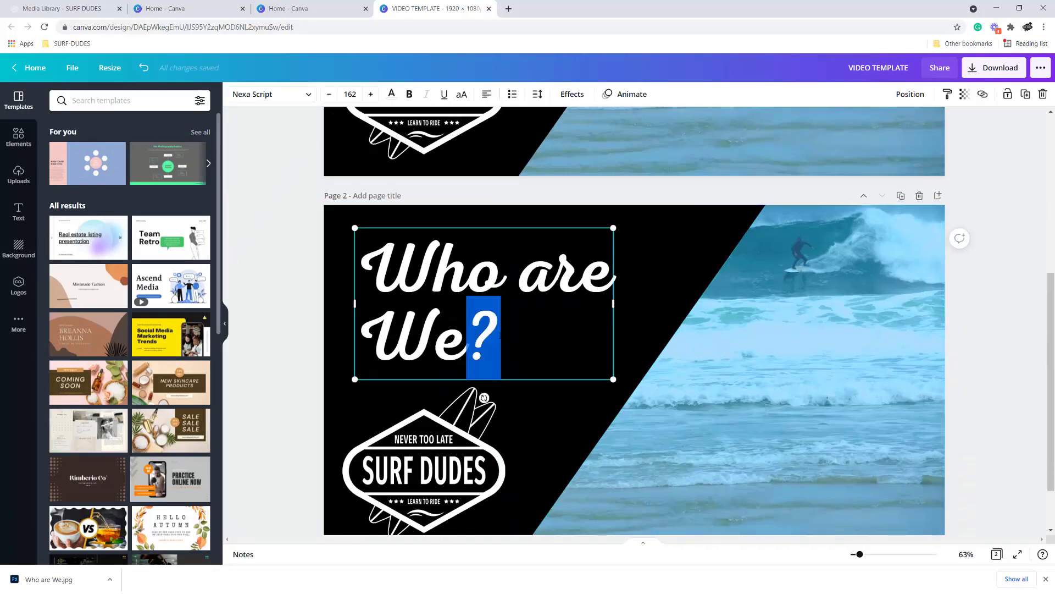
pyautogui.hotkey('ctrl', 'a')
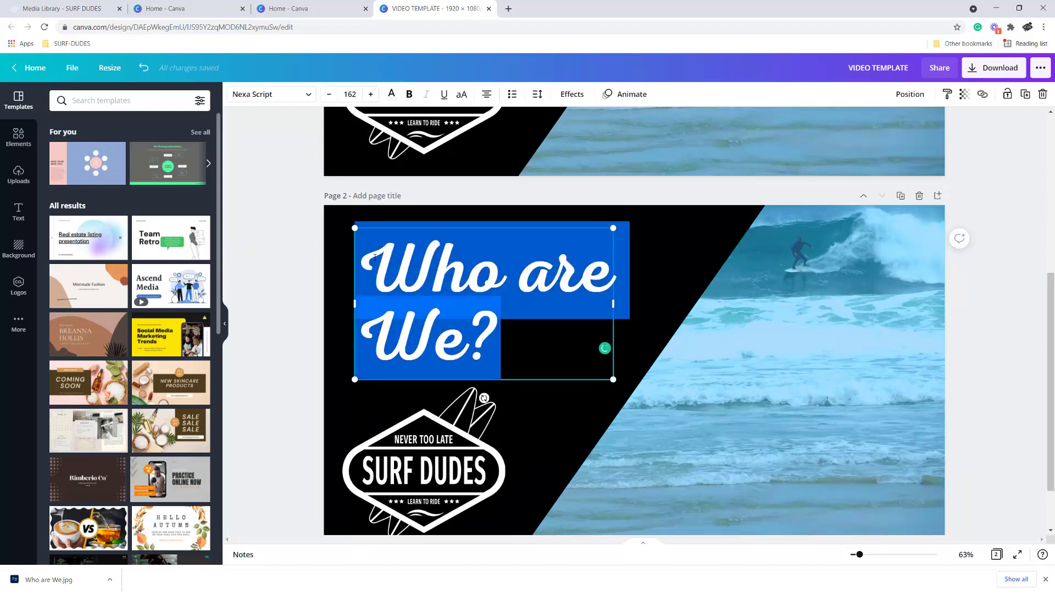
pyautogui.hotkey('ctrl', 'v')
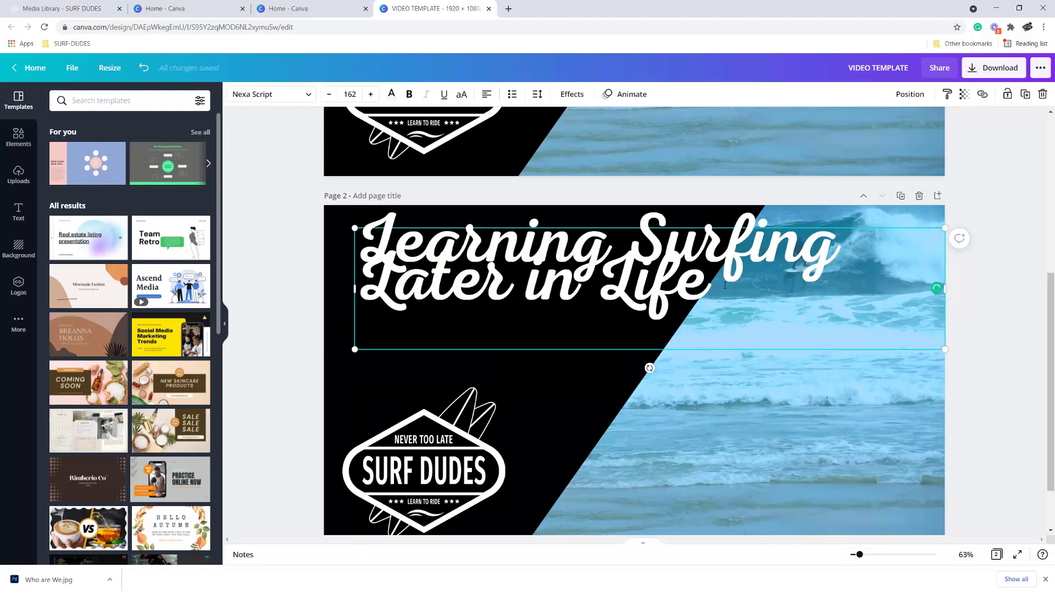
pyautogui.hotkey('ctrl', 'a')
# Step: Increase the title's line spacing to 0.87
pyautogui.click(538, 94)
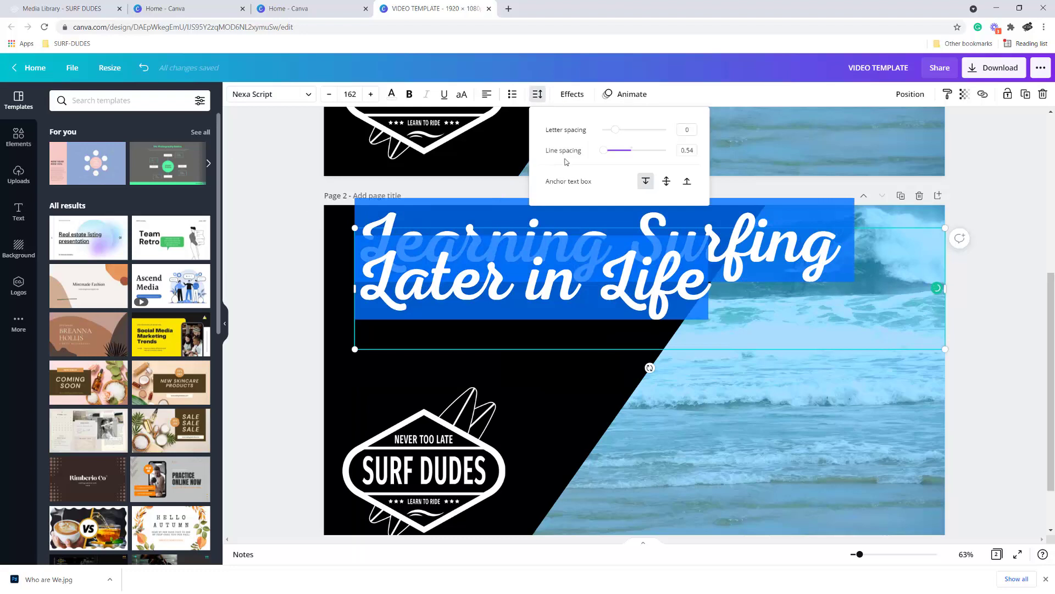
pyautogui.moveTo(604, 150); pyautogui.dragTo(622, 152)
pyautogui.click(744, 370)
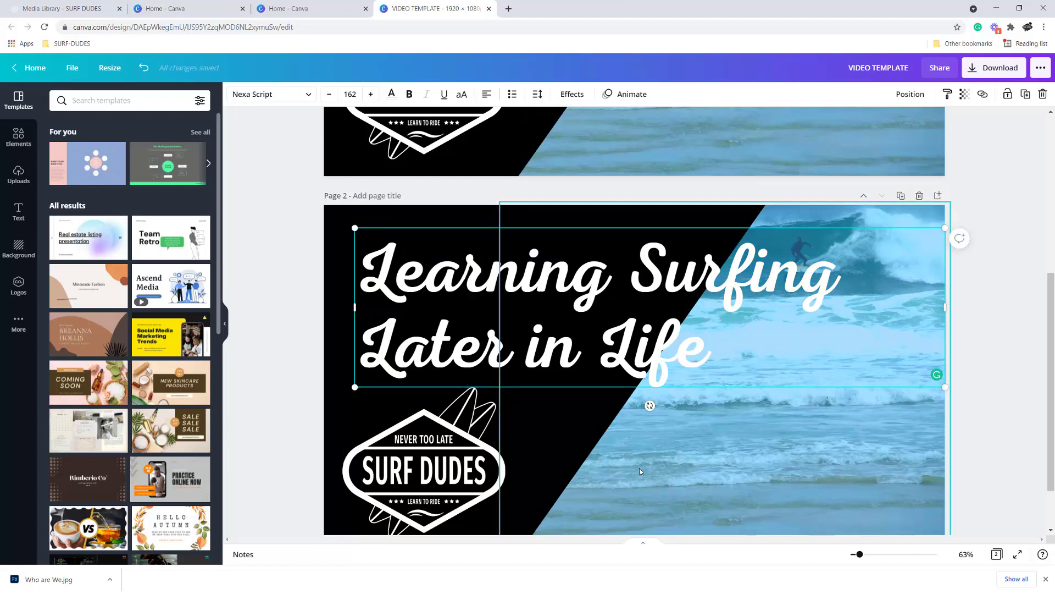
pyautogui.click(570, 444)
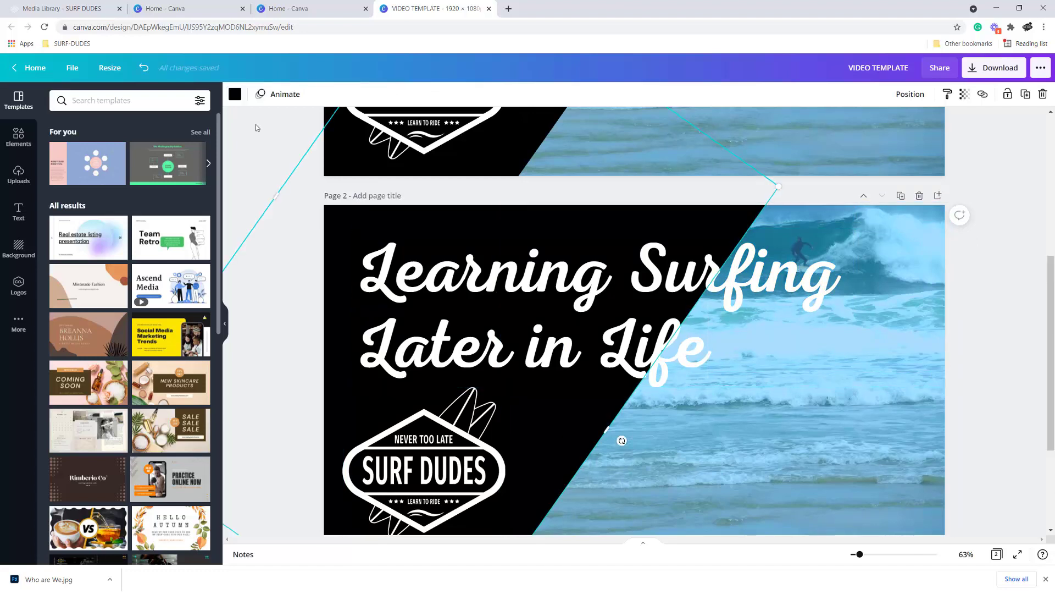
# Step: Make page 2's diagonal panel light blue and colour the right-hand element black
pyautogui.click(236, 94)
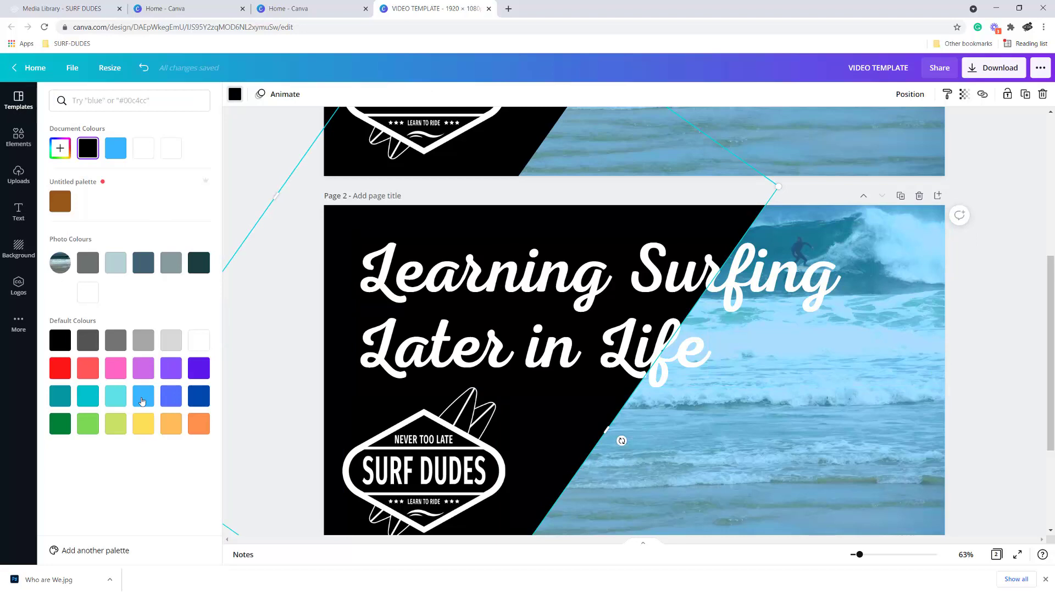
pyautogui.click(142, 400)
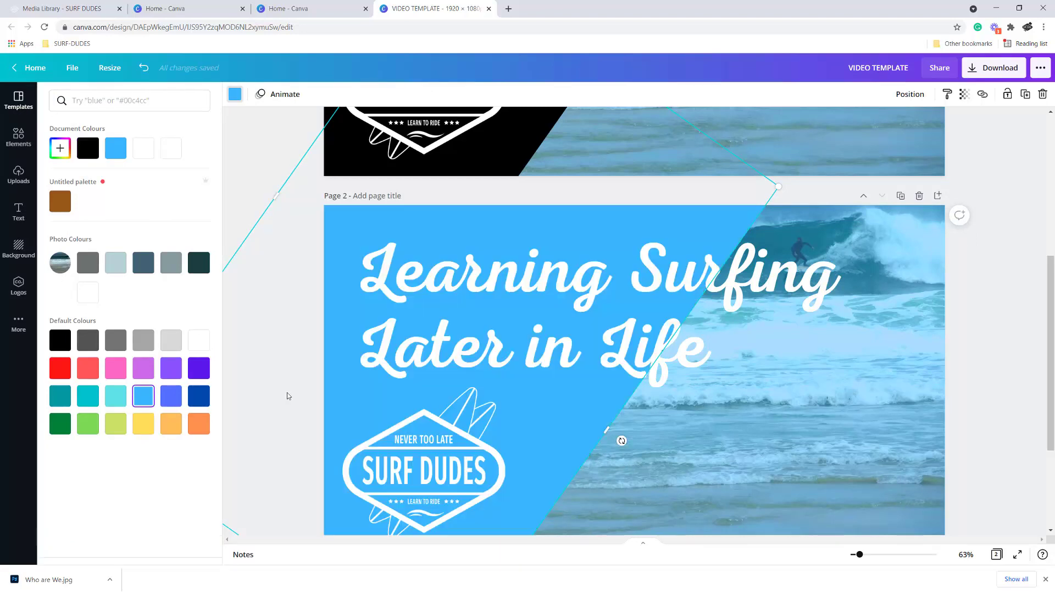
pyautogui.click(825, 403)
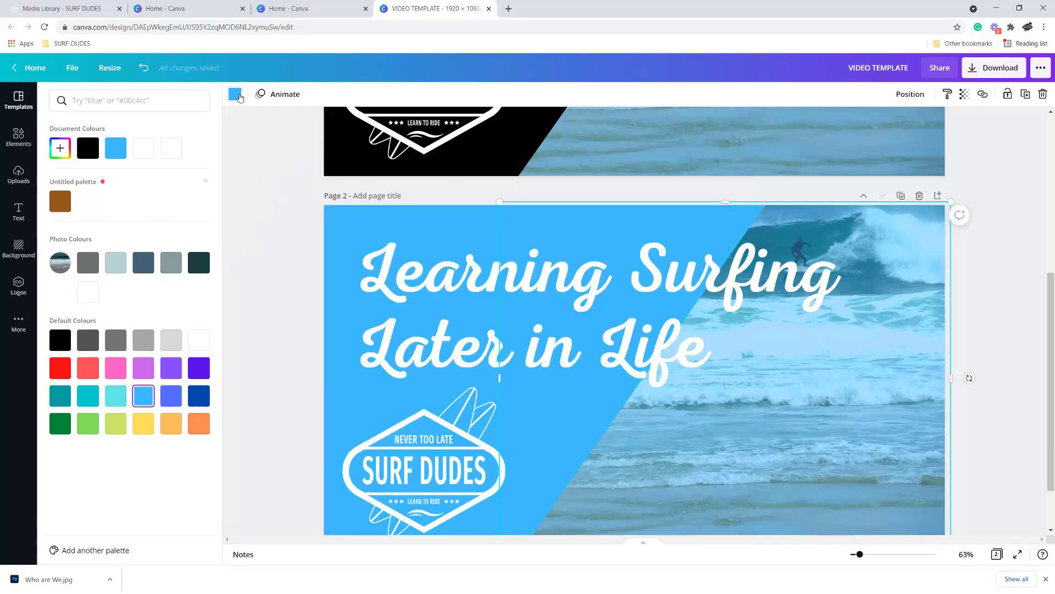
pyautogui.click(239, 96)
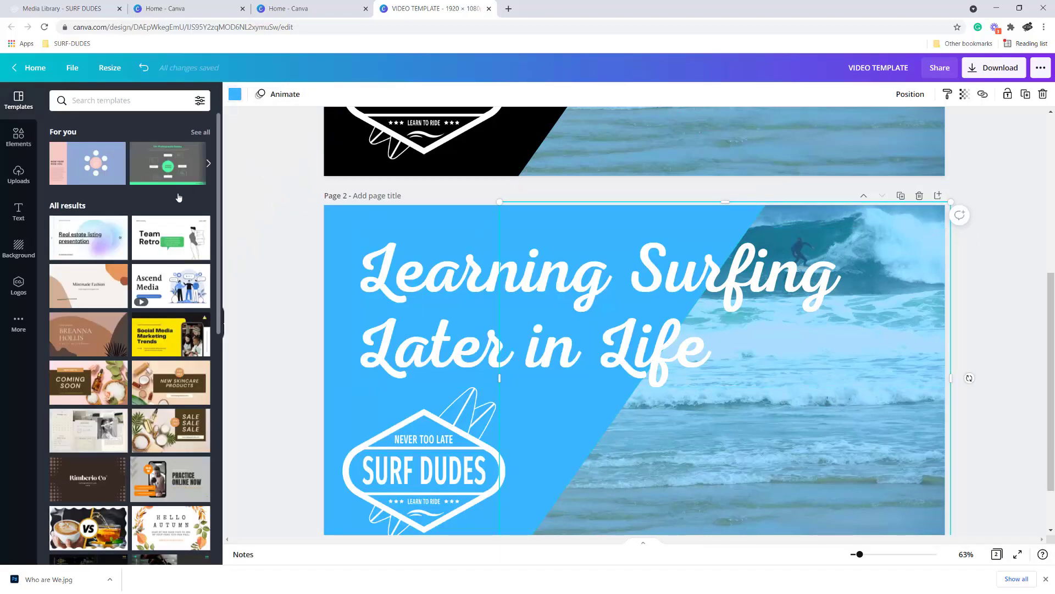
pyautogui.click(233, 95)
pyautogui.click(88, 148)
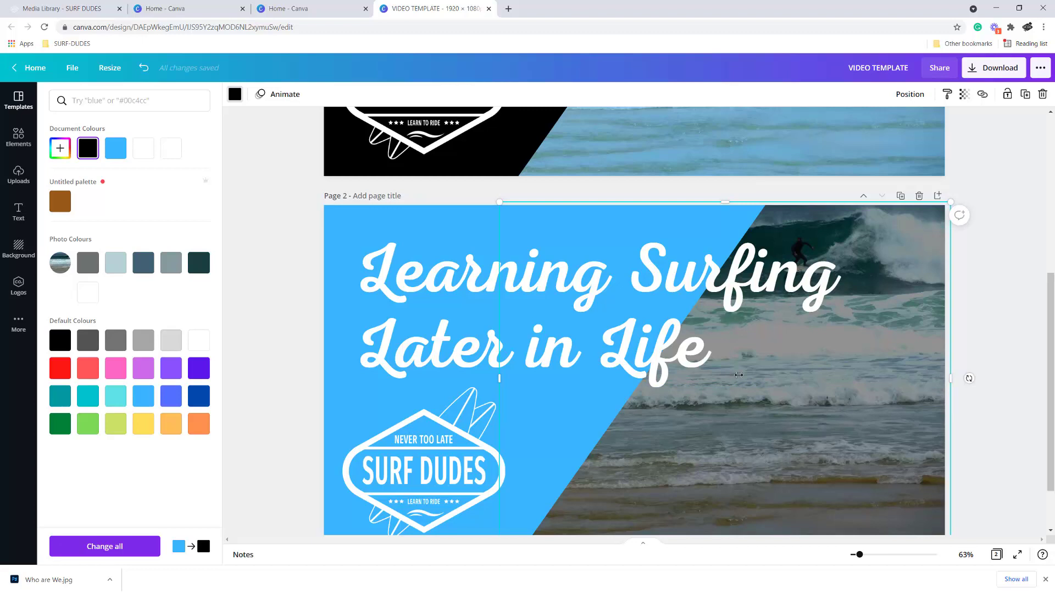
# Step: Detach the surf video from the background and delete it from page 2
pyautogui.moveTo(739, 374); pyautogui.dragTo(702, 375)
pyautogui.click(833, 475)
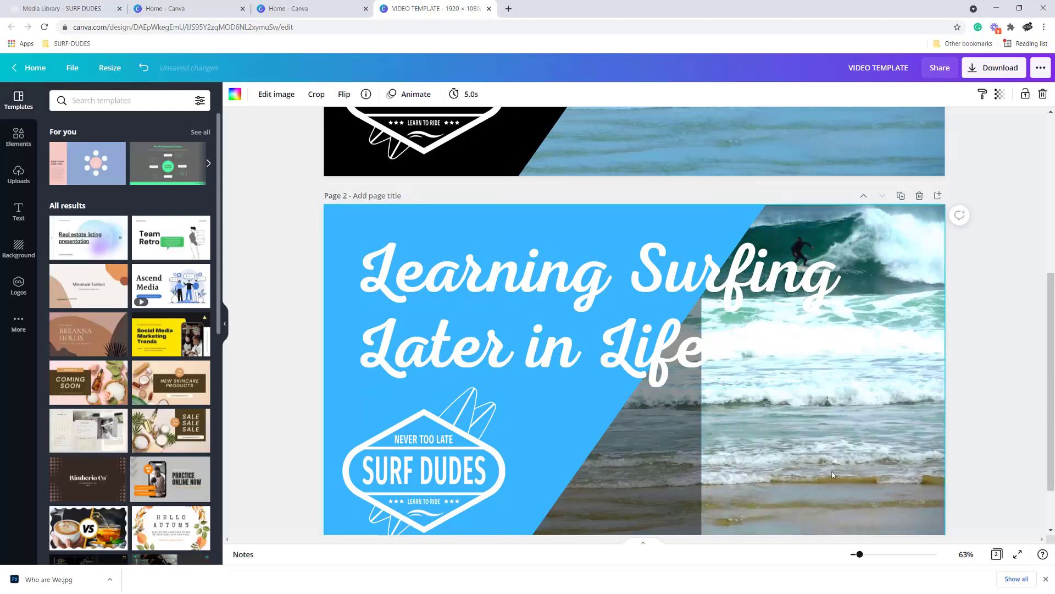
pyautogui.rightClick(814, 455)
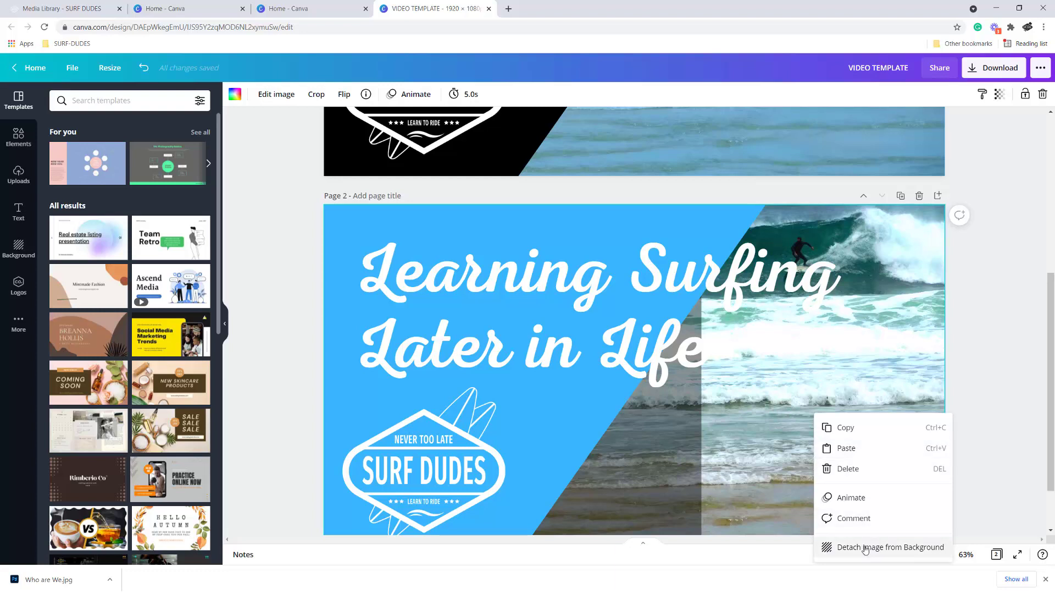
pyautogui.click(796, 488)
pyautogui.press('Delete')
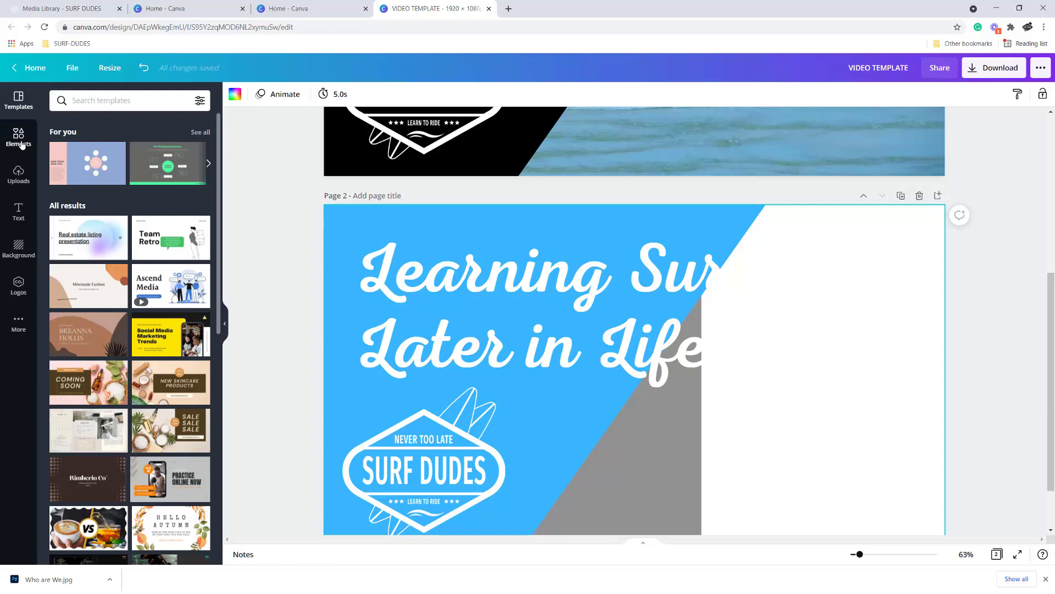
# Step: Upload the beach photo DSCN0421.jpg from the SURFIMAGES folder
pyautogui.click(20, 175)
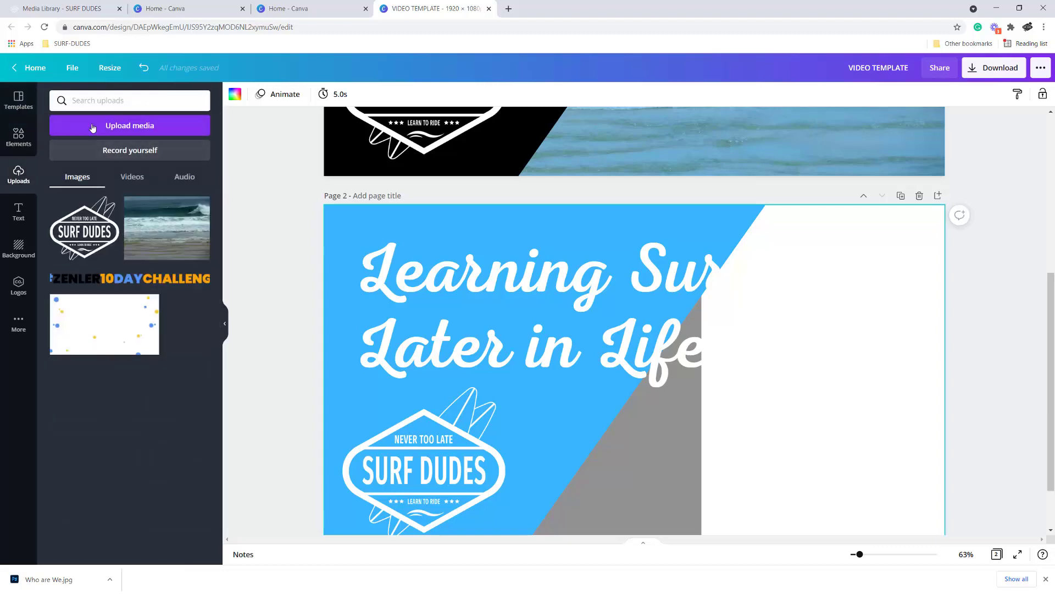
pyautogui.click(105, 127)
pyautogui.click(82, 162)
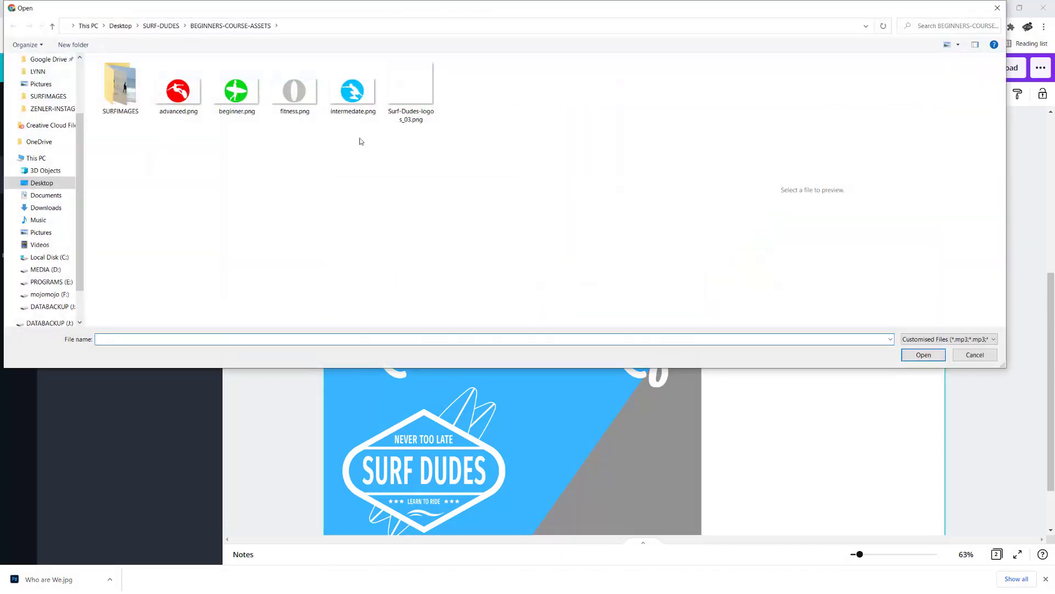
pyautogui.doubleClick(121, 92)
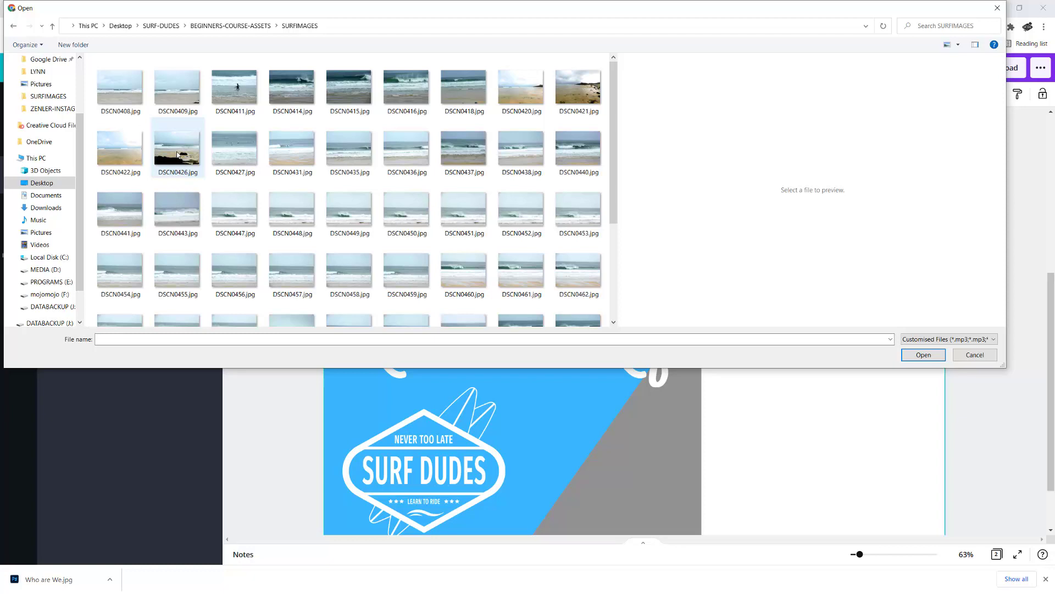
pyautogui.click(569, 100)
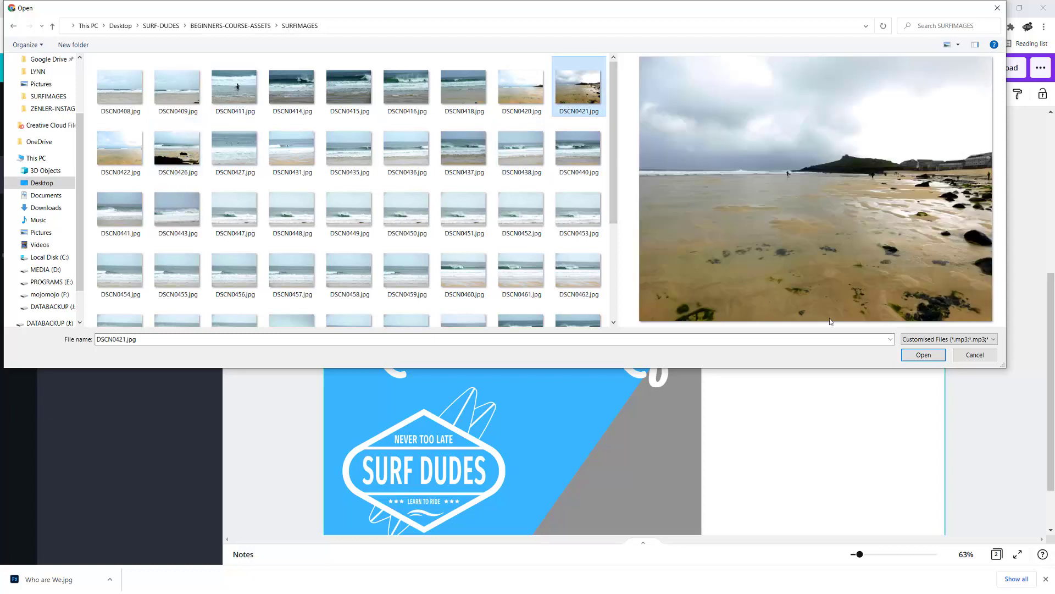
pyautogui.click(927, 355)
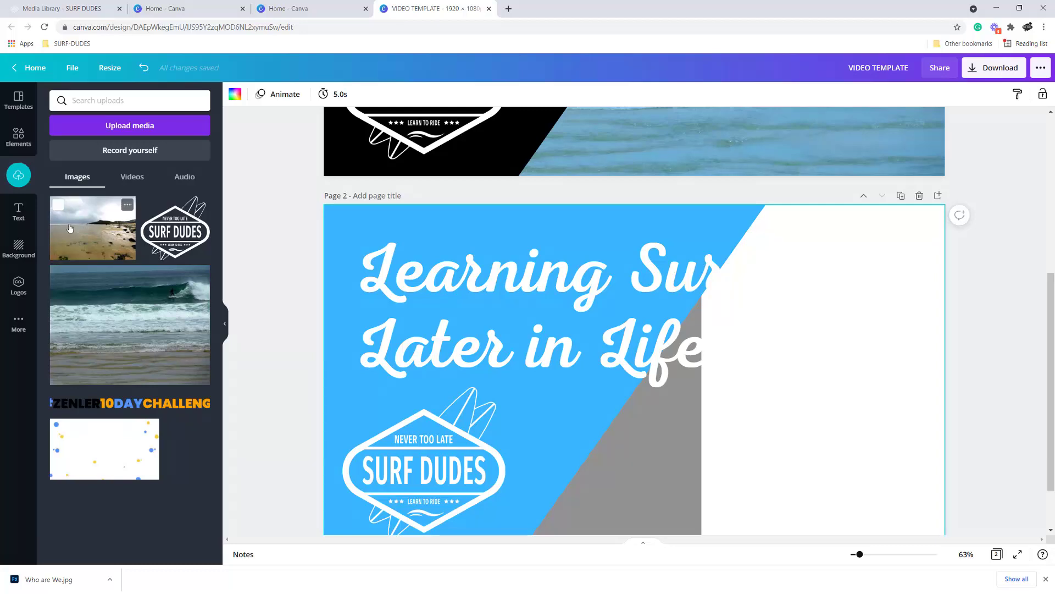
# Step: Place the beach photo in page 2's right frame and stretch the grey overlay to the edge
pyautogui.moveTo(74, 227); pyautogui.dragTo(840, 267)
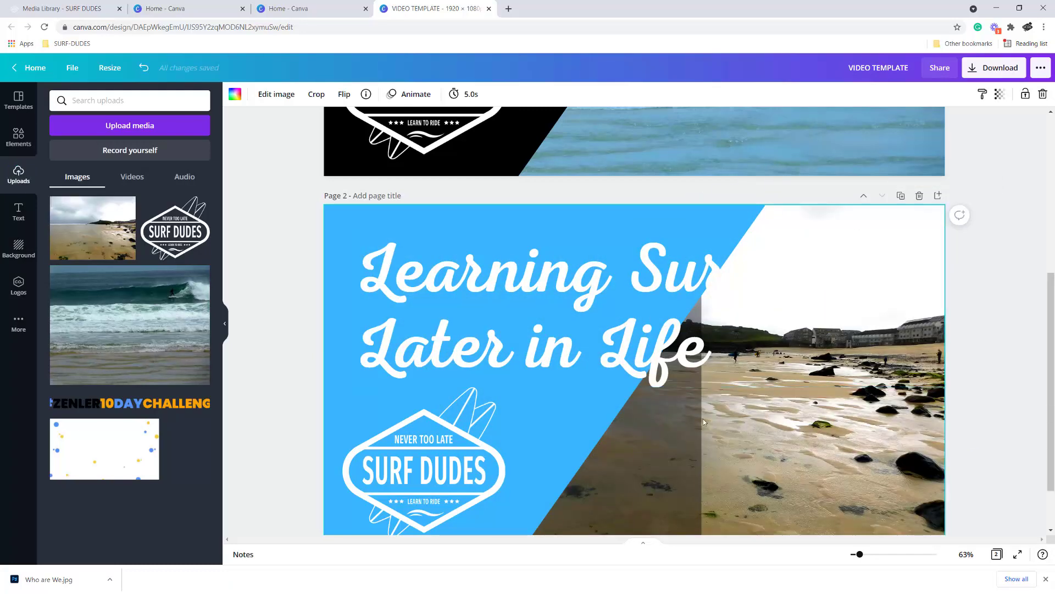
pyautogui.click(720, 410)
pyautogui.moveTo(704, 377); pyautogui.dragTo(947, 383)
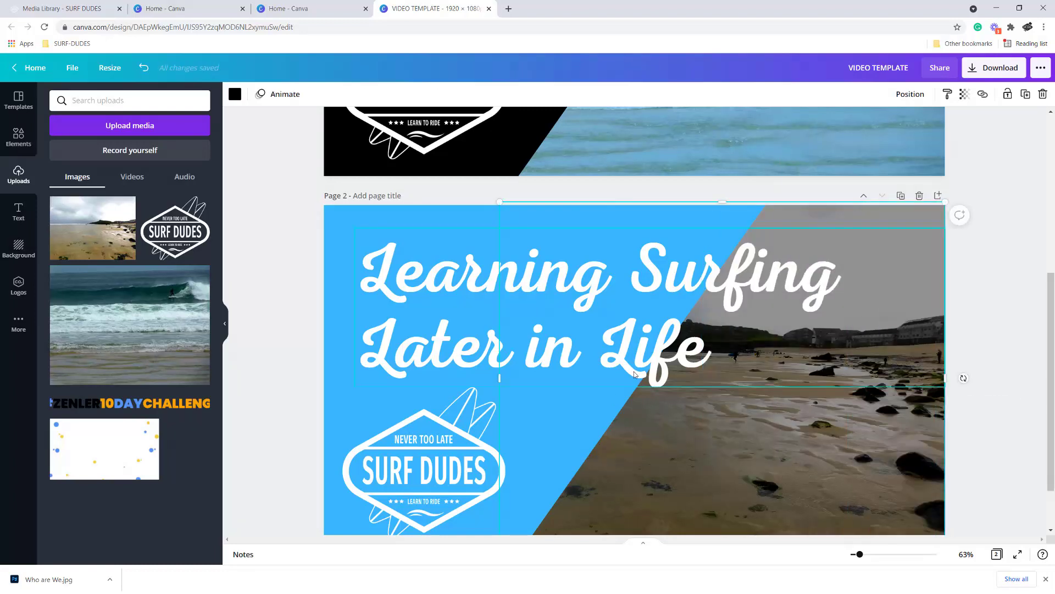
pyautogui.scroll(5, 634, 371)
pyautogui.scroll(-4, 634, 375)
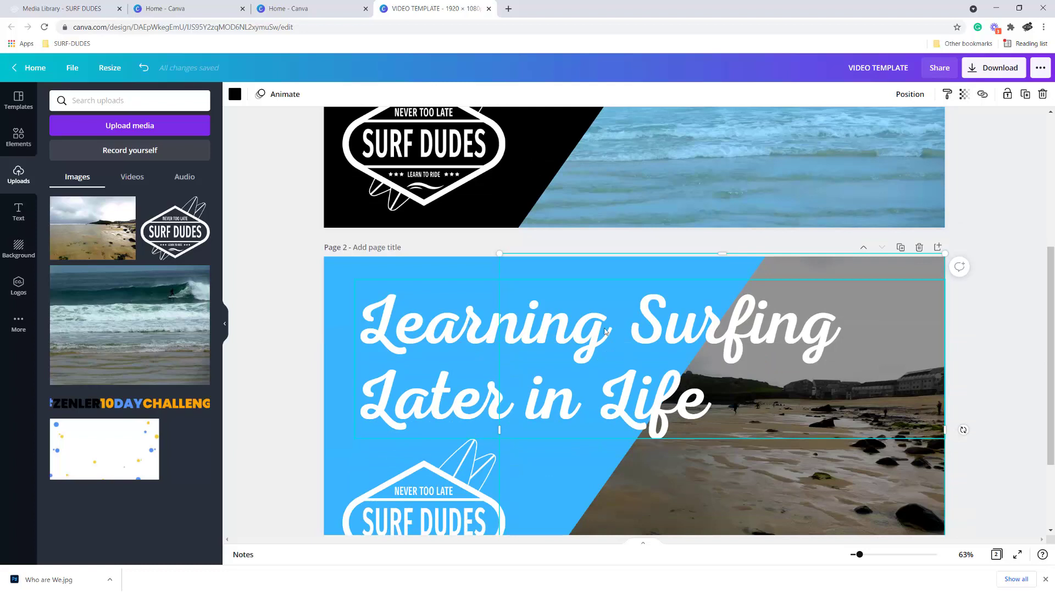
pyautogui.scroll(-2, 480, 411)
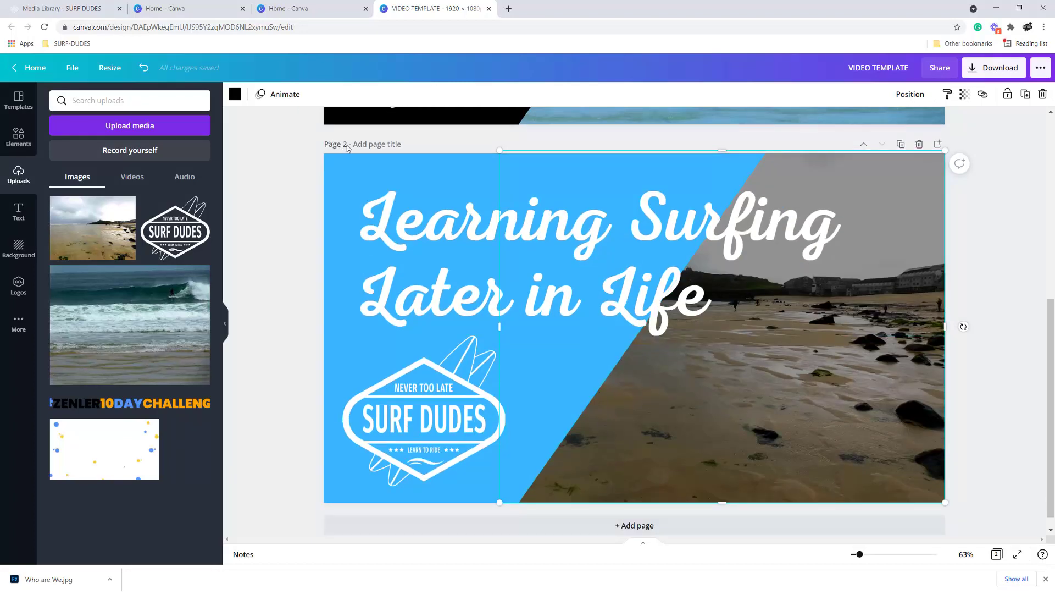
# Step: Download only Page 2 of the design as a JPG file instead of PNG
pyautogui.click(1007, 71)
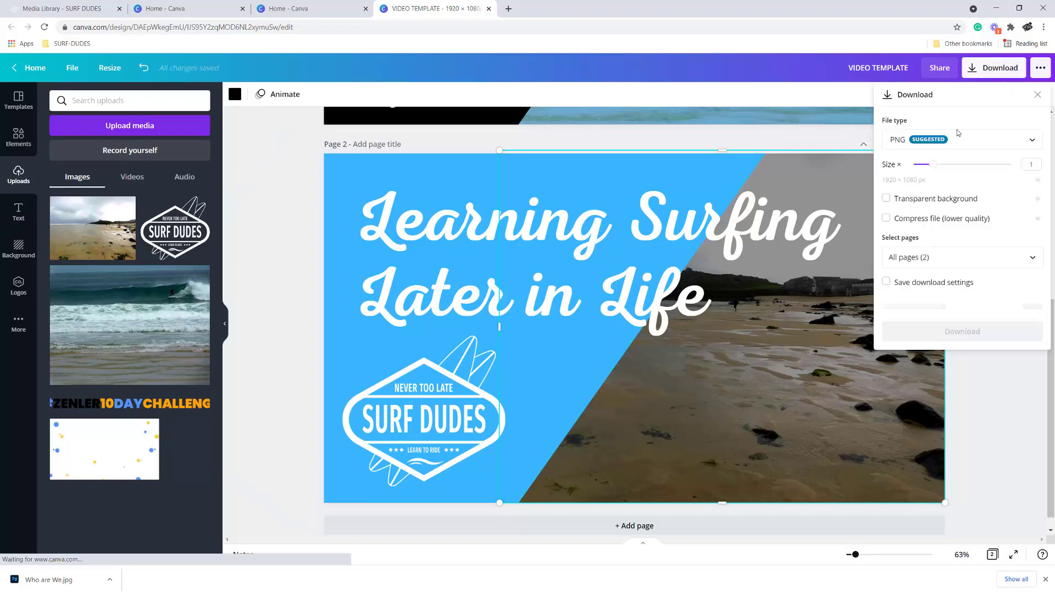
pyautogui.click(983, 140)
pyautogui.click(901, 171)
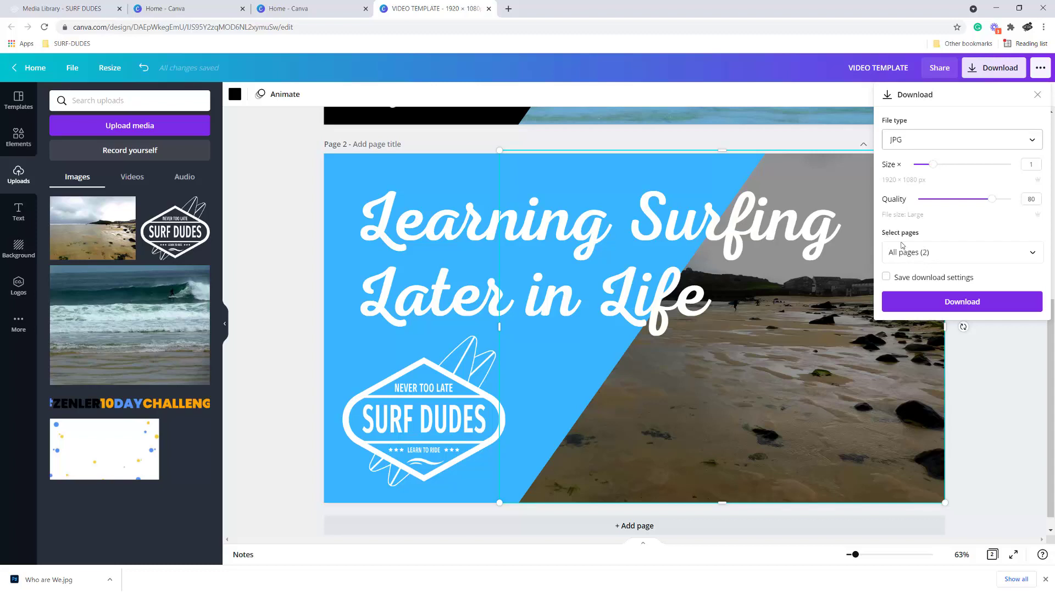
pyautogui.click(936, 253)
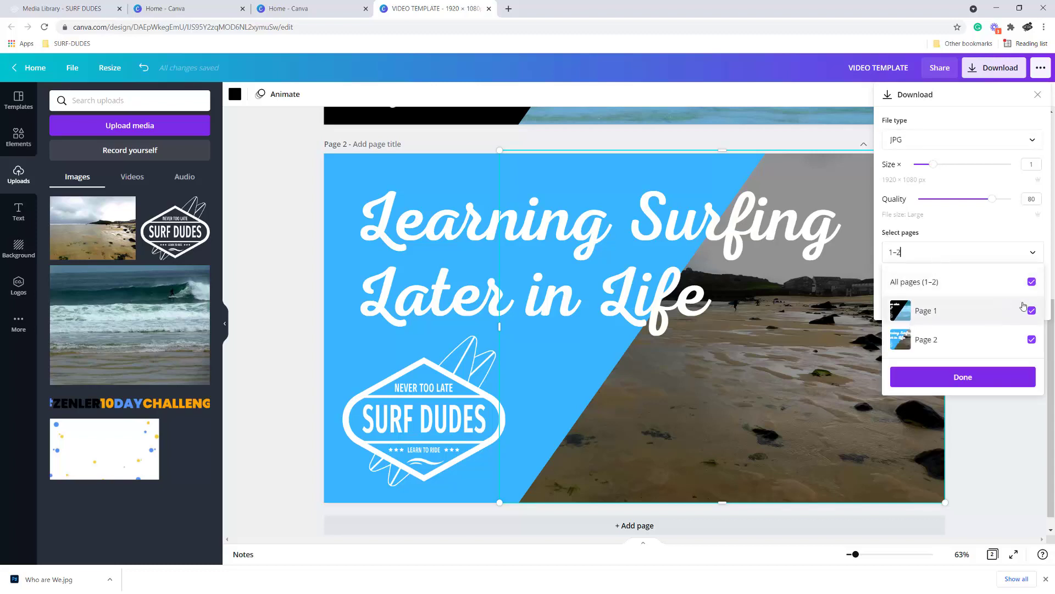
pyautogui.click(1032, 282)
pyautogui.click(1032, 341)
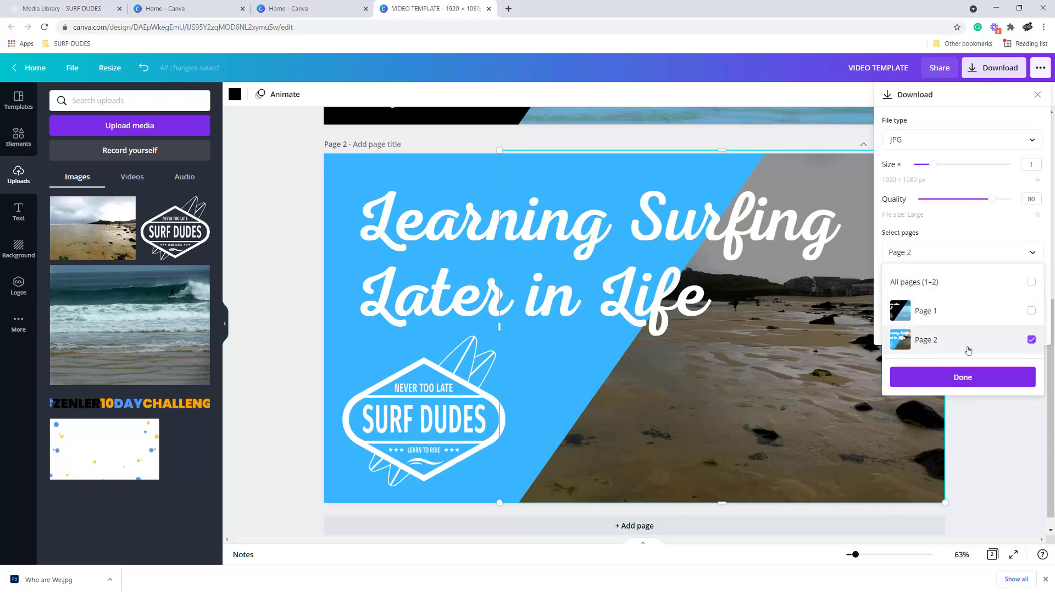
pyautogui.click(962, 378)
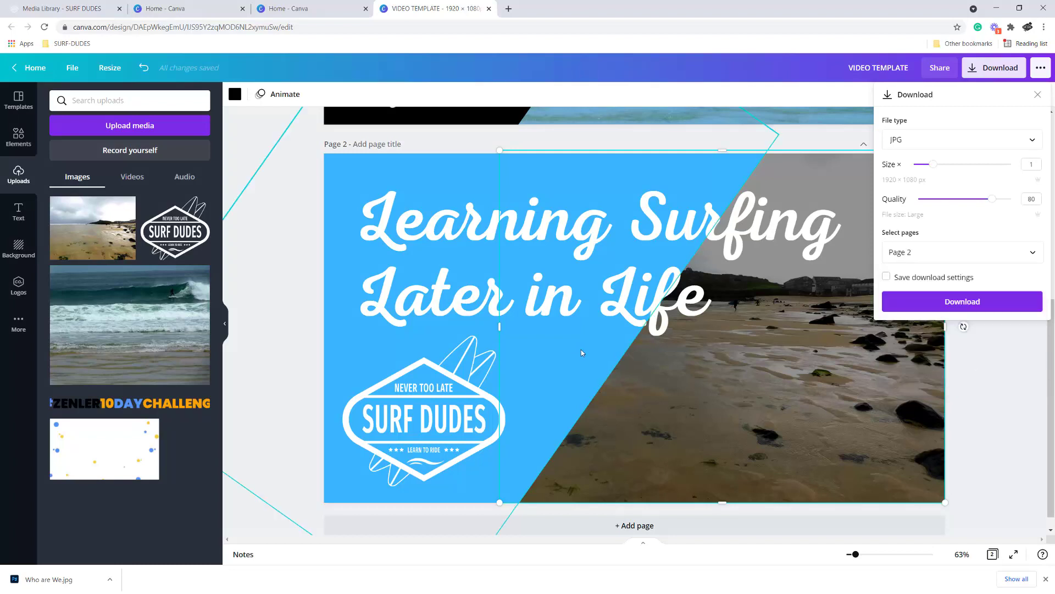
pyautogui.click(946, 301)
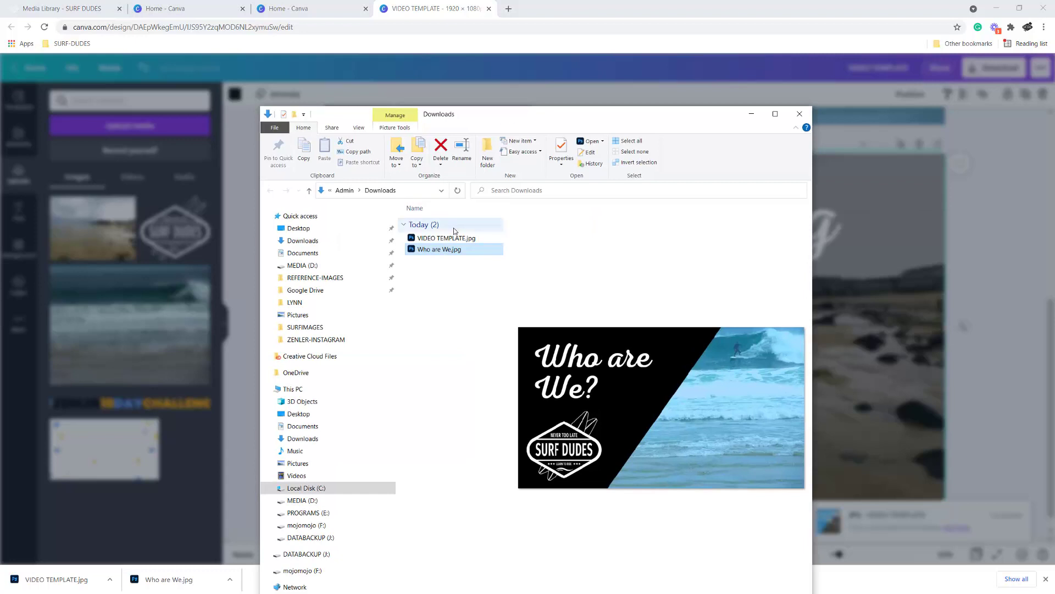
# Step: Rename VIDEO TEMPLATE.jpg to 'Learning Surfing Later in Life.jpg' and minimise the Downloads window
pyautogui.click(446, 239)
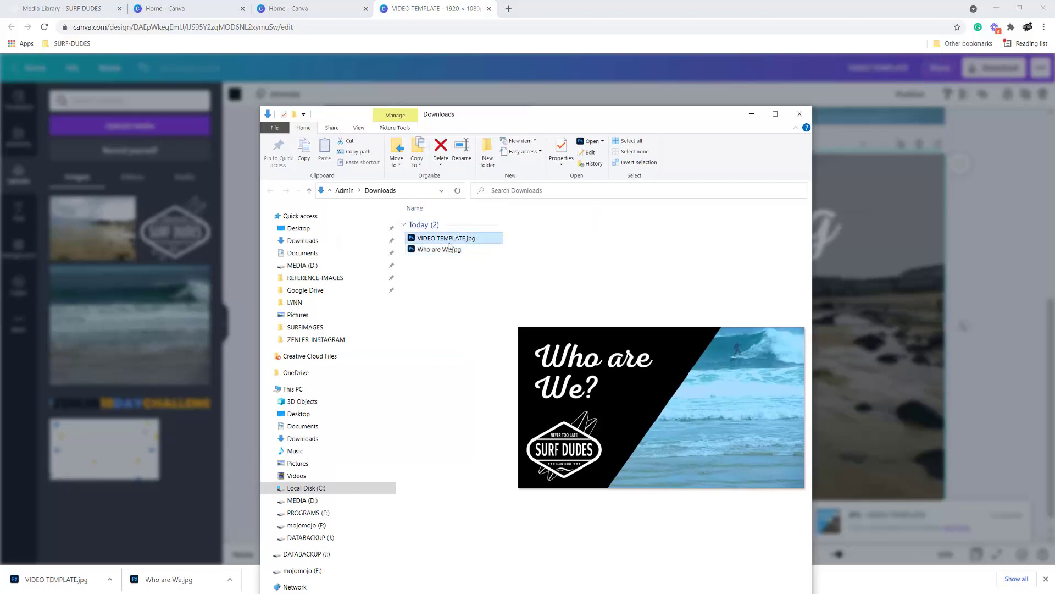
pyautogui.click(460, 240)
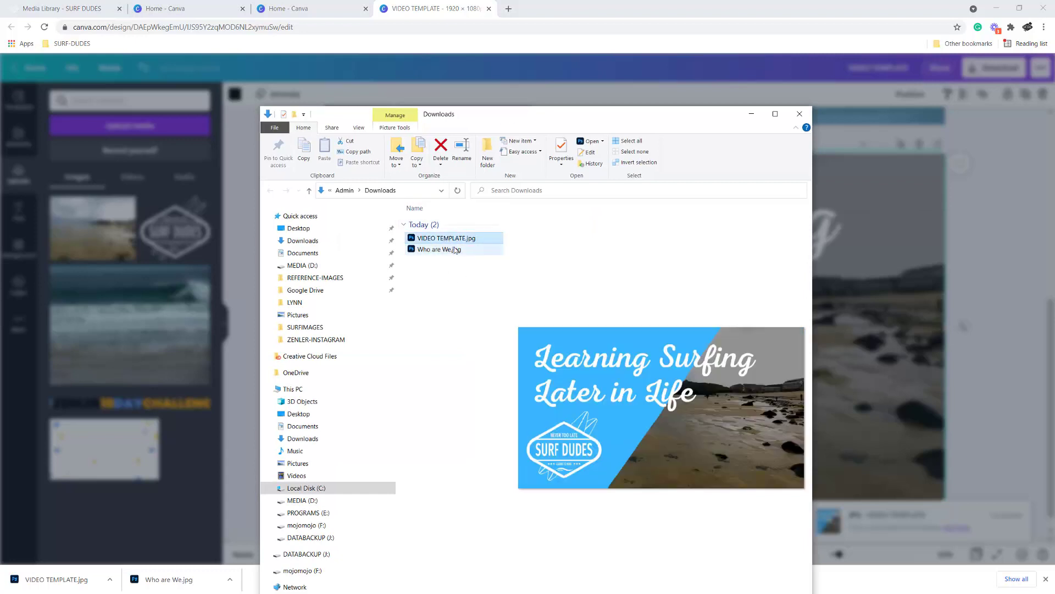
pyautogui.write('Learning Surfing Later in Life')
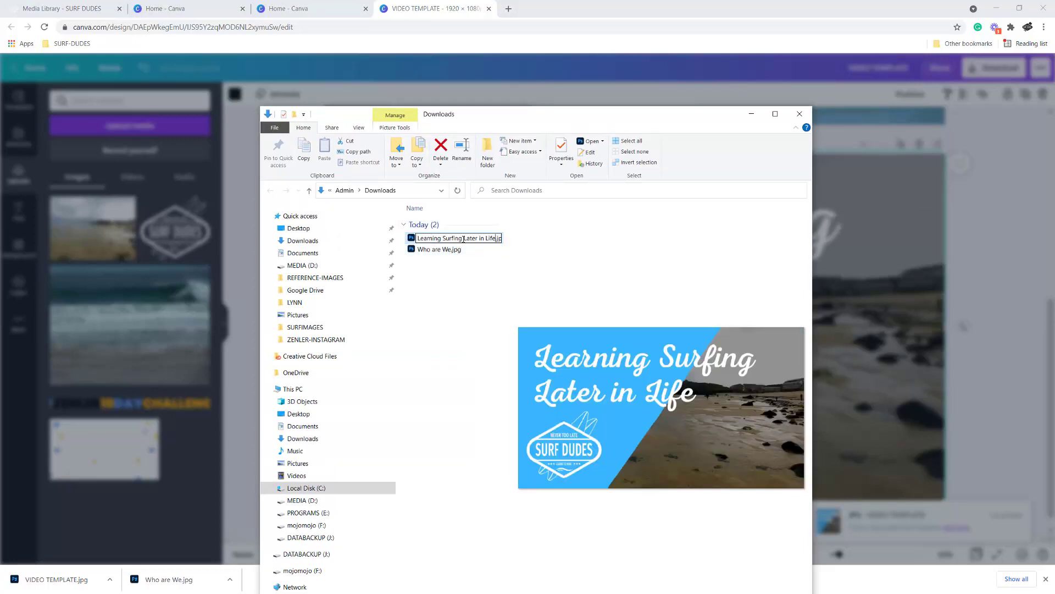
pyautogui.click(448, 314)
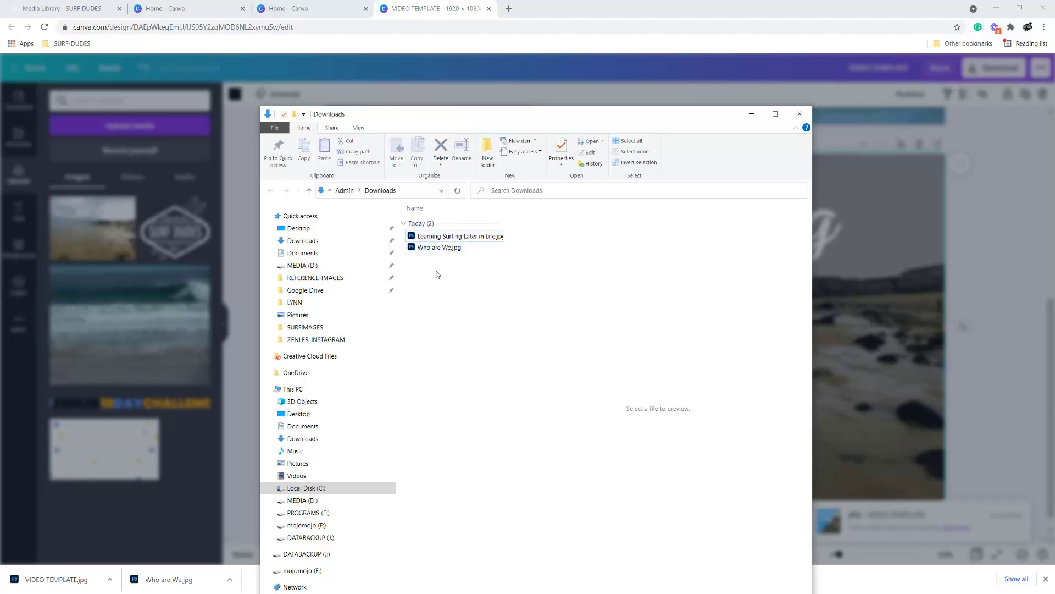
pyautogui.click(752, 113)
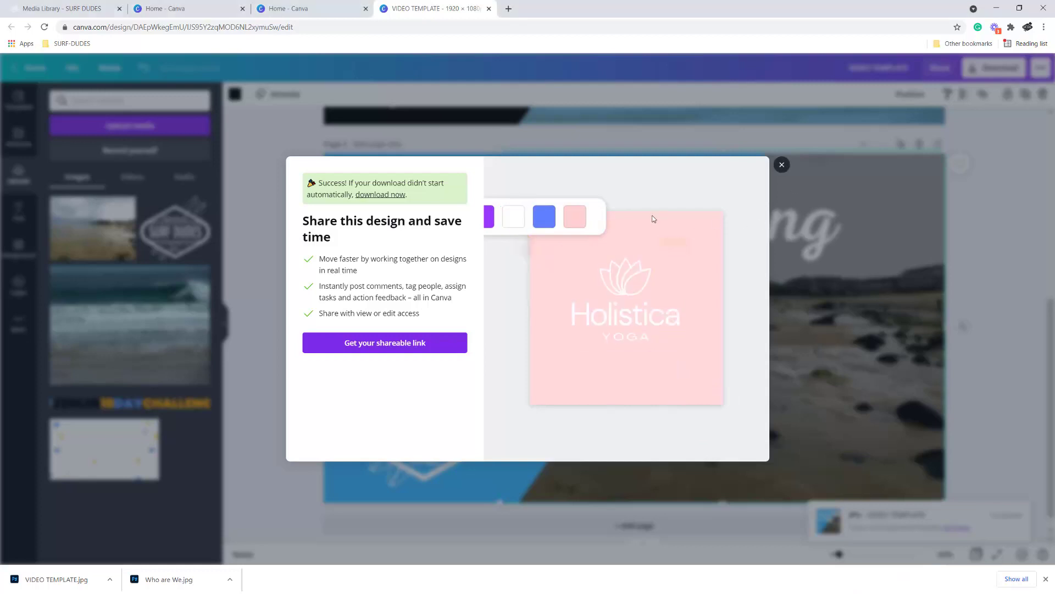
# Step: Close the download message and reopen the VIDEO TEMPLATE design from Canva's Recent designs
pyautogui.click(781, 164)
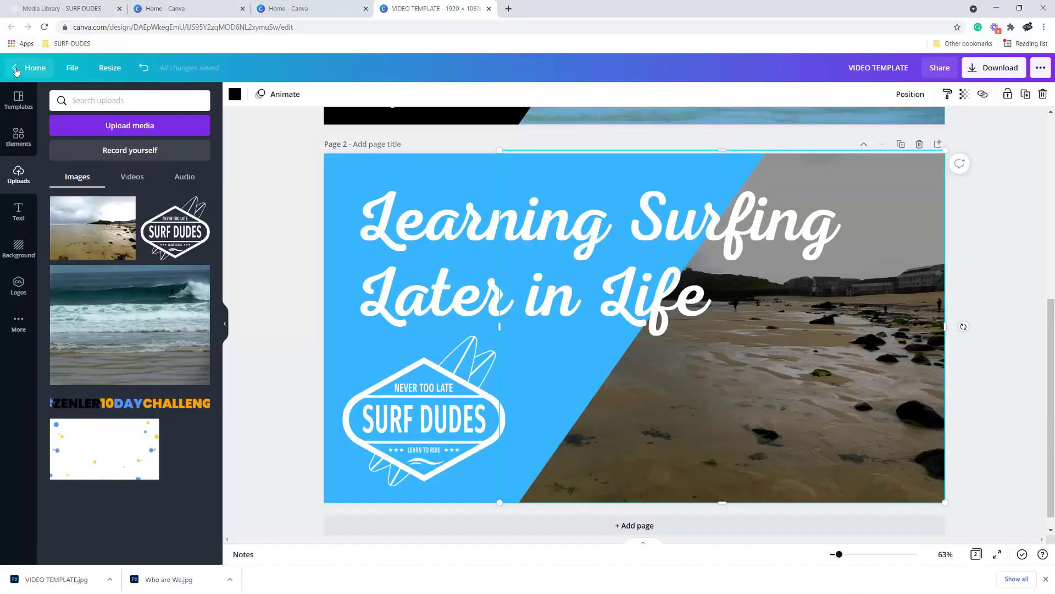
pyautogui.click(33, 67)
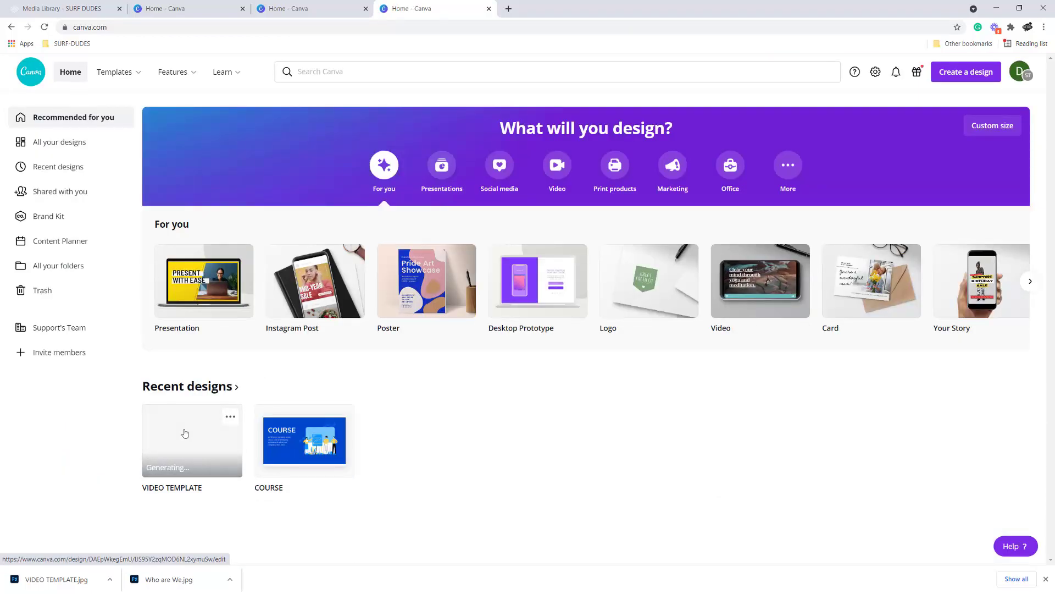
pyautogui.click(233, 448)
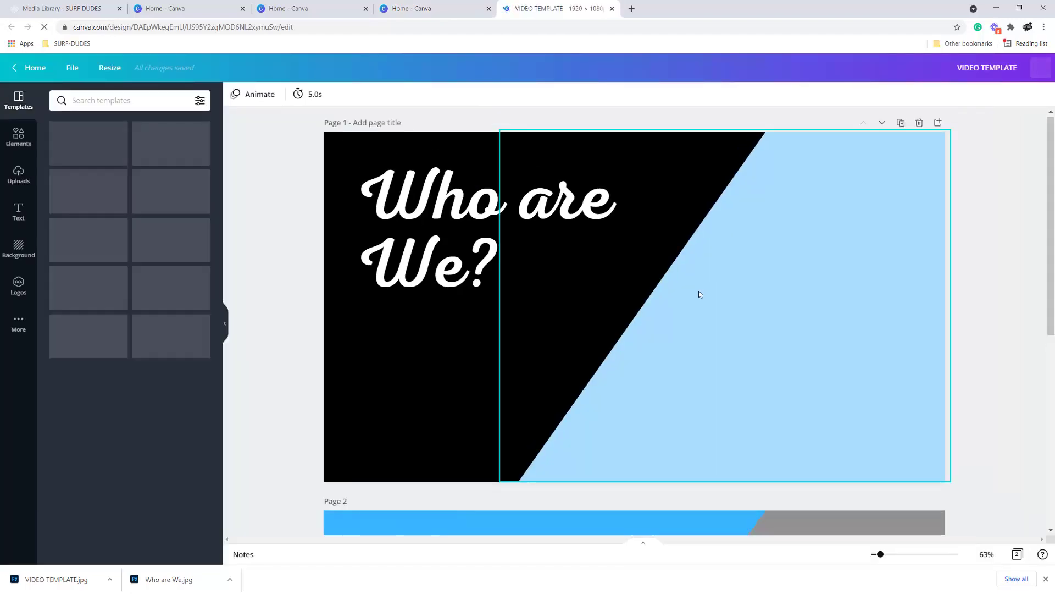
# Step: Scroll through the reloaded two-page design, then return to the Zenler Media Library tab
pyautogui.scroll(-4, 701, 290)
pyautogui.scroll(5, 701, 288)
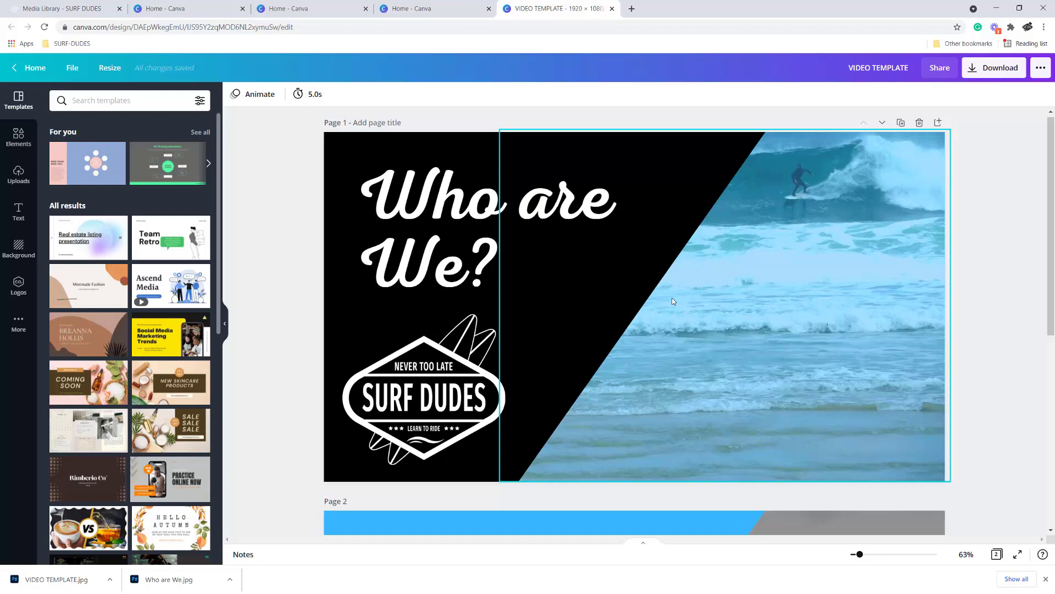
pyautogui.click(79, 10)
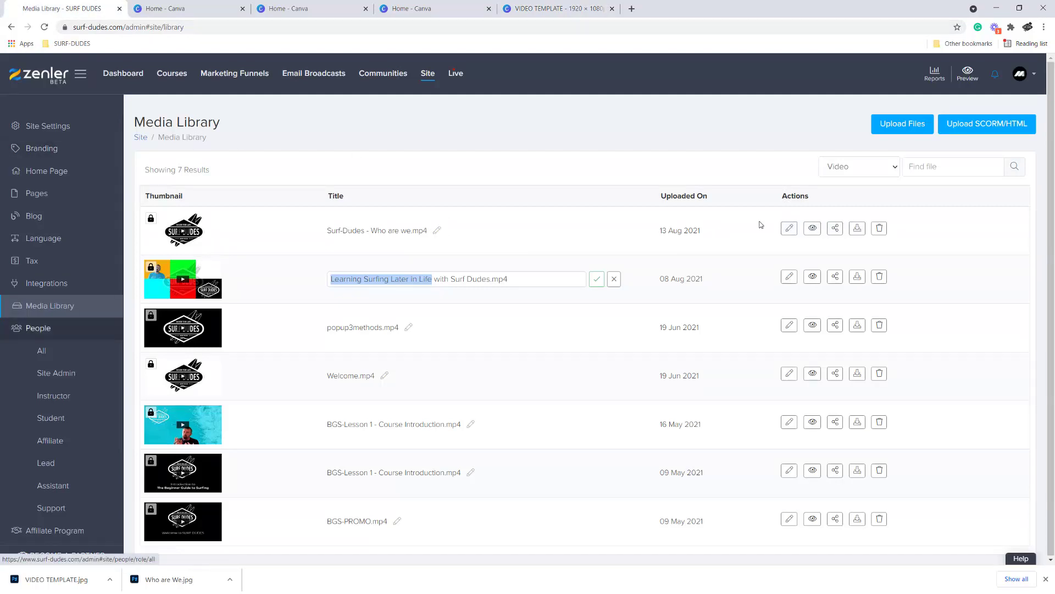
# Step: Upload 'Learning Surfing Later in Life.jpg' from Downloads as the Who are we.mp4 custom thumbnail
pyautogui.click(790, 228)
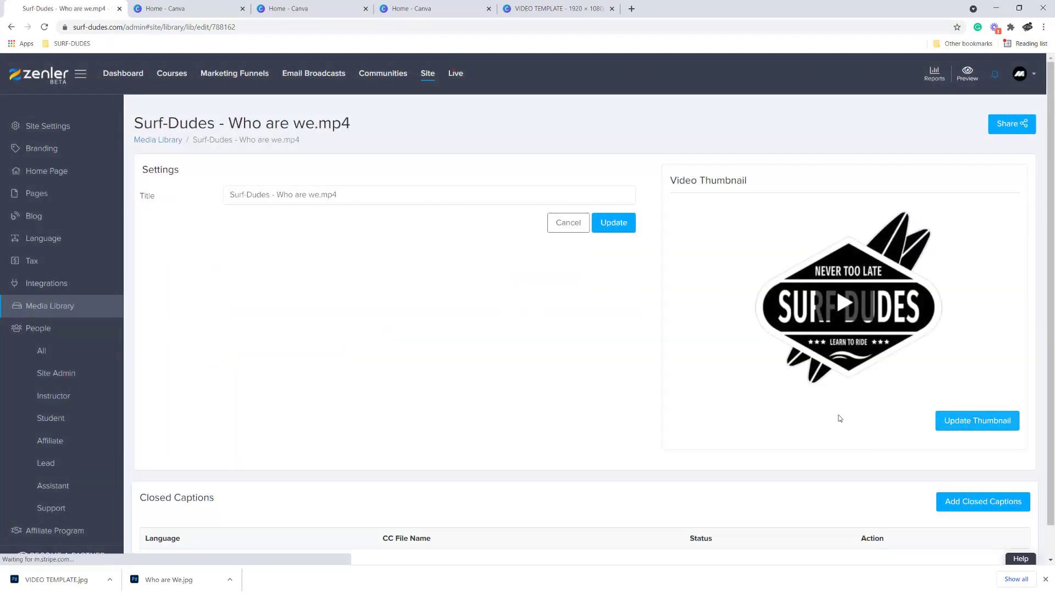
pyautogui.click(961, 426)
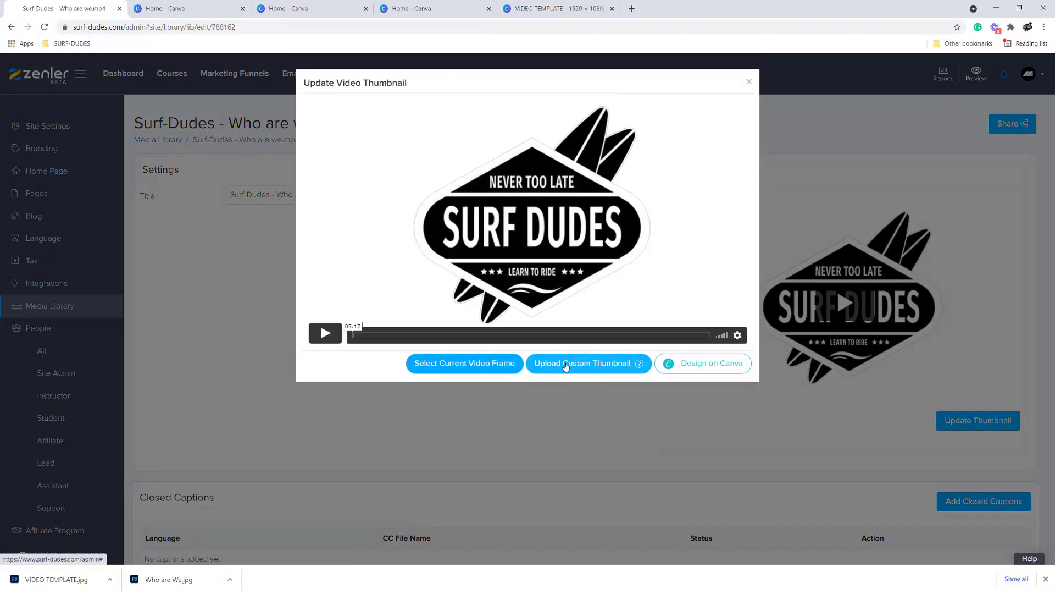
pyautogui.click(548, 364)
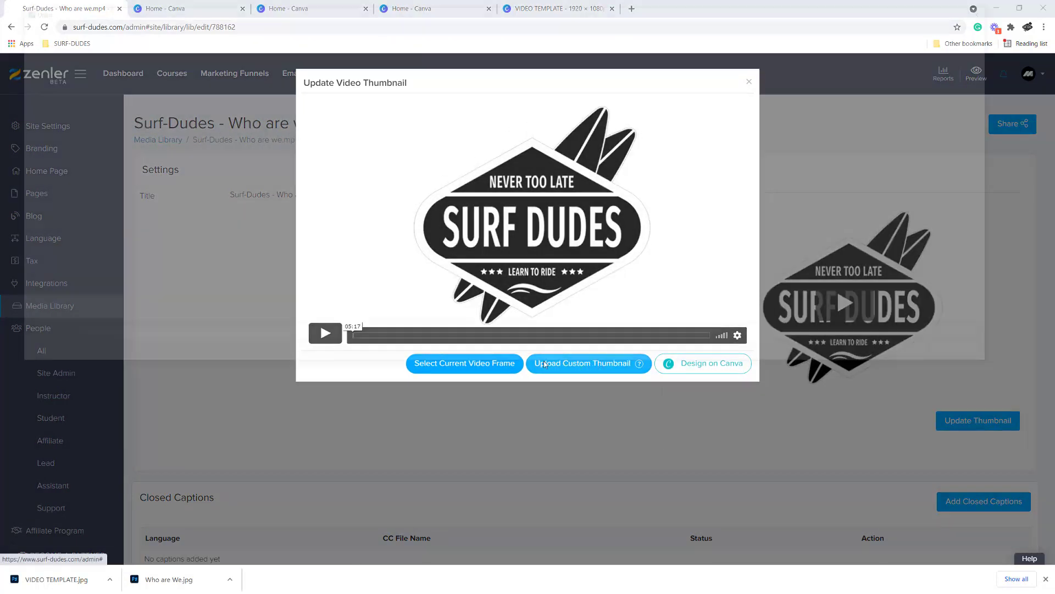
pyautogui.click(33, 210)
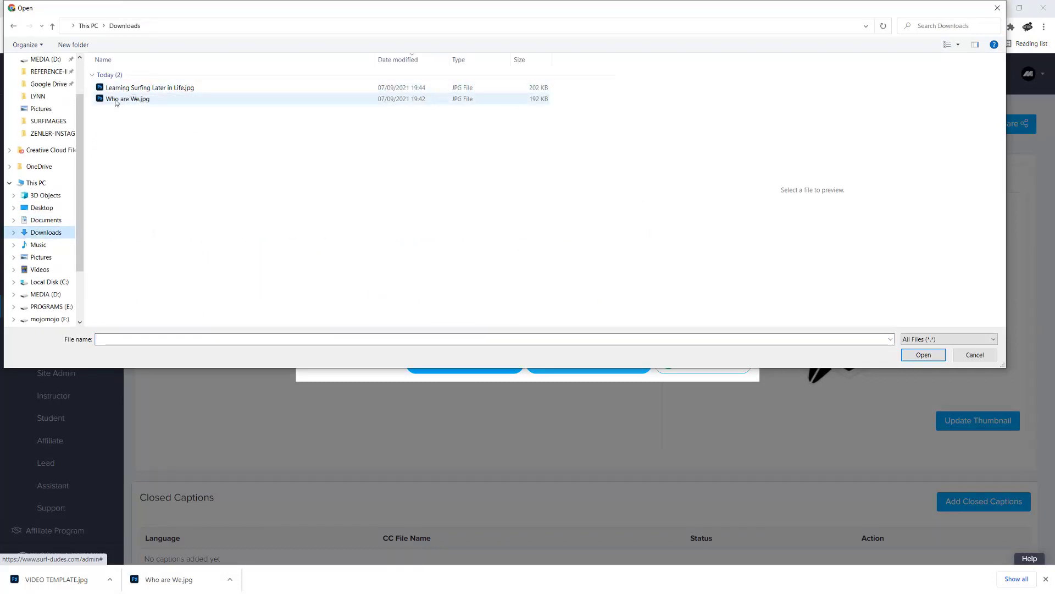
pyautogui.click(116, 101)
pyautogui.click(164, 90)
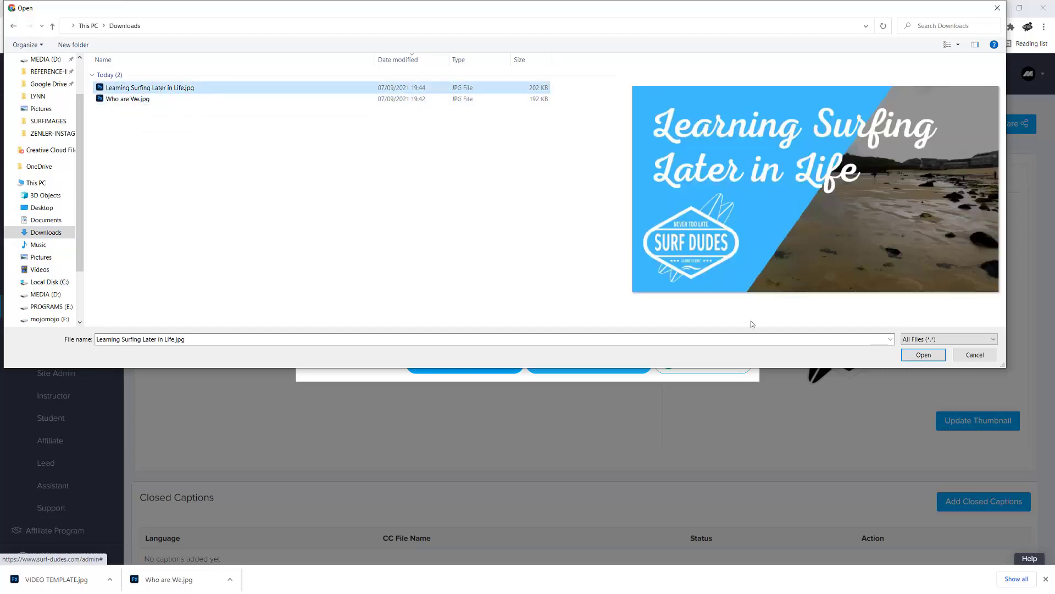
pyautogui.click(923, 355)
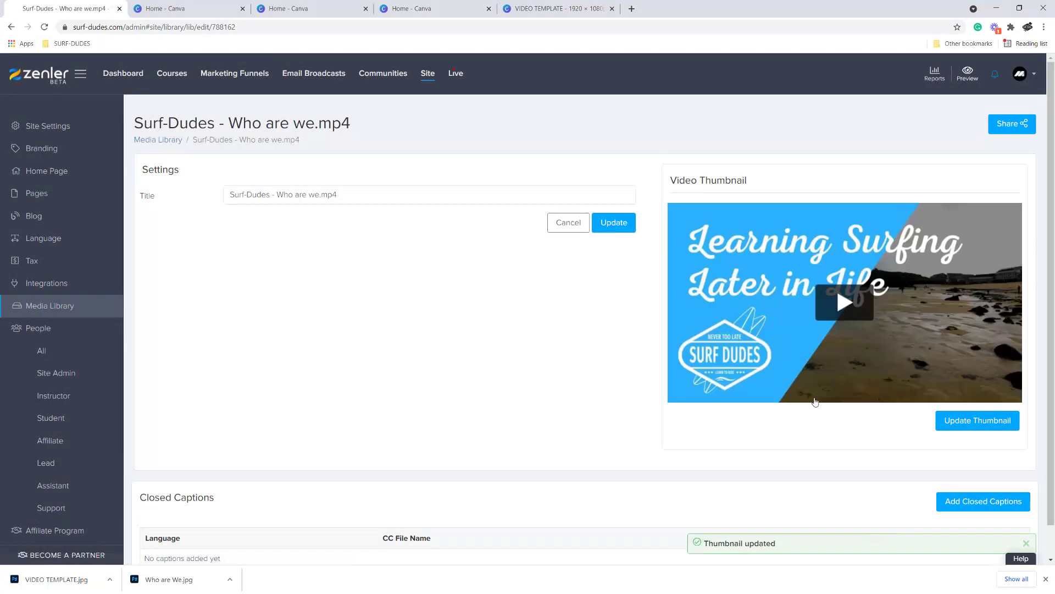
pyautogui.click(54, 312)
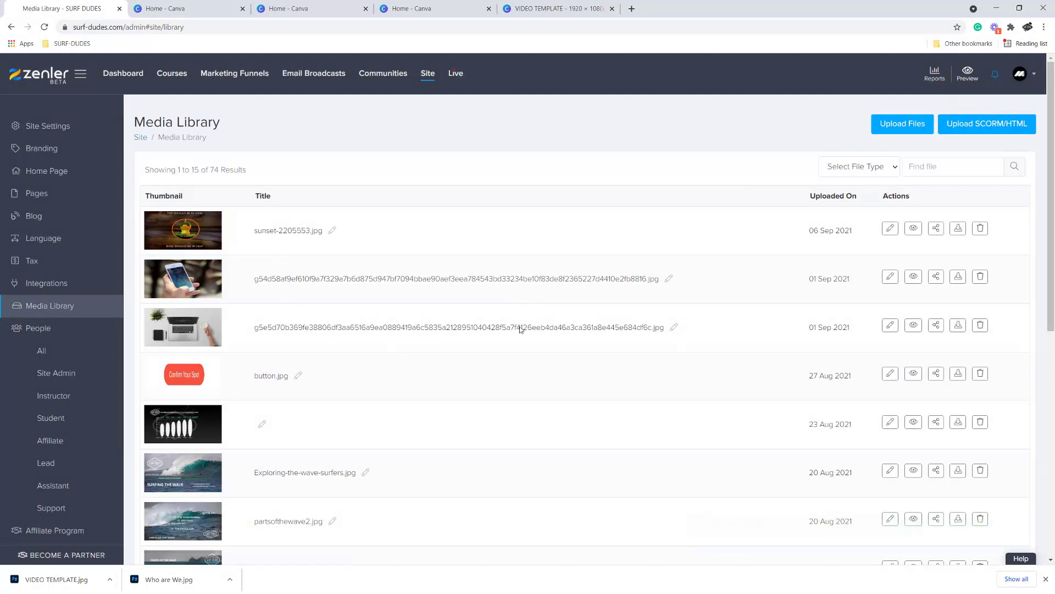
# Step: Filter the media library to videos, check both images in Downloads, then return to Canva home
pyautogui.click(893, 169)
pyautogui.click(834, 246)
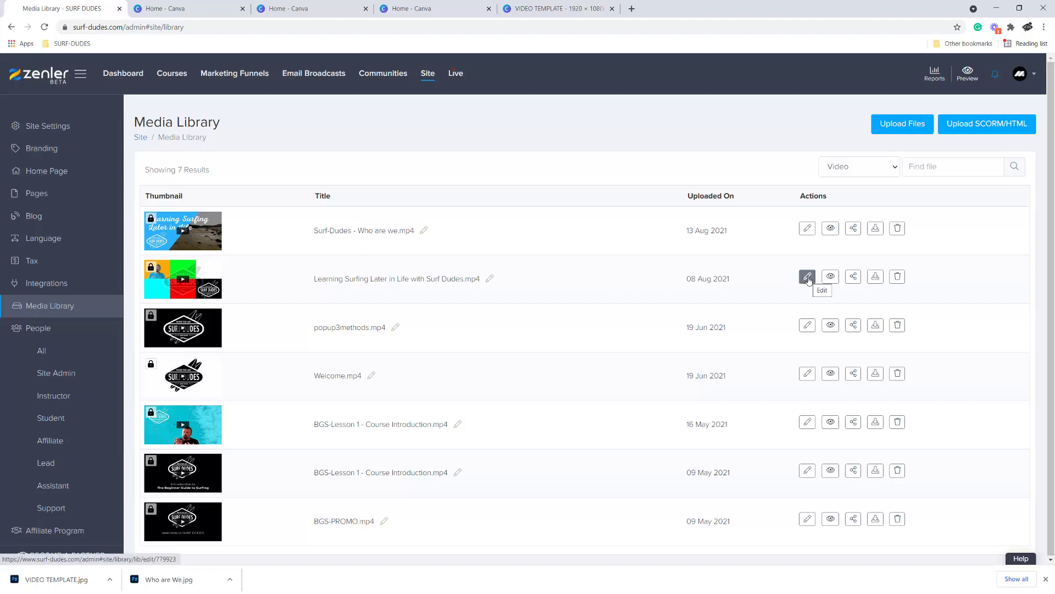
pyautogui.press('super+e')
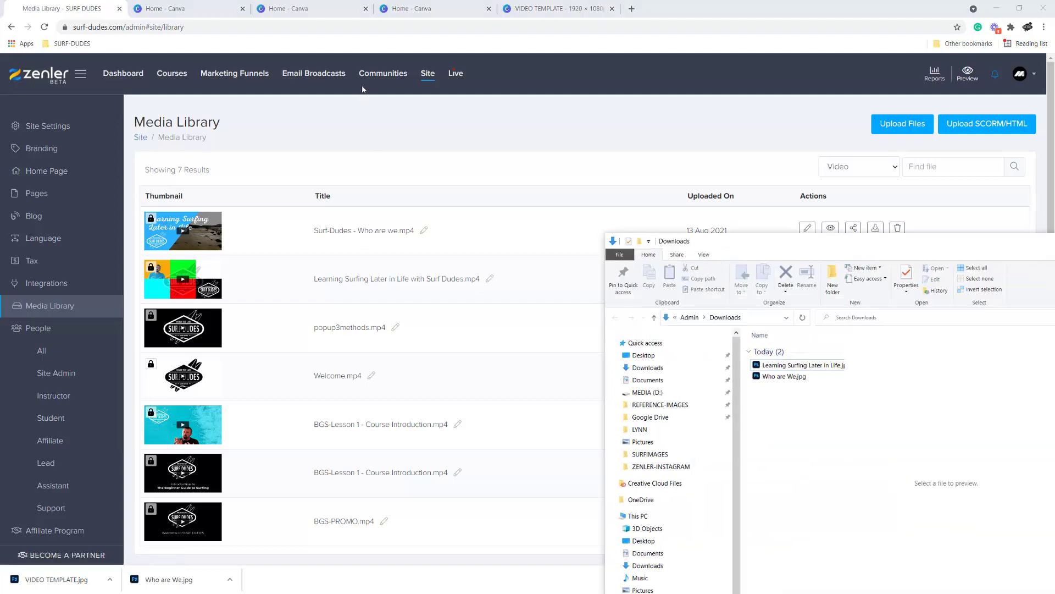
pyautogui.click(371, 204)
pyautogui.click(367, 215)
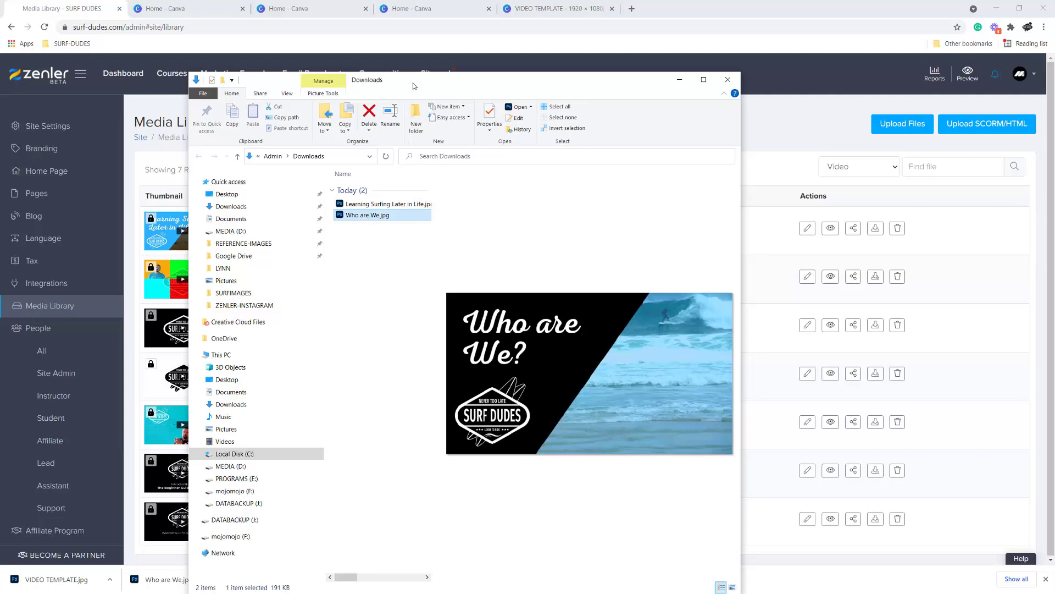
pyautogui.click(167, 8)
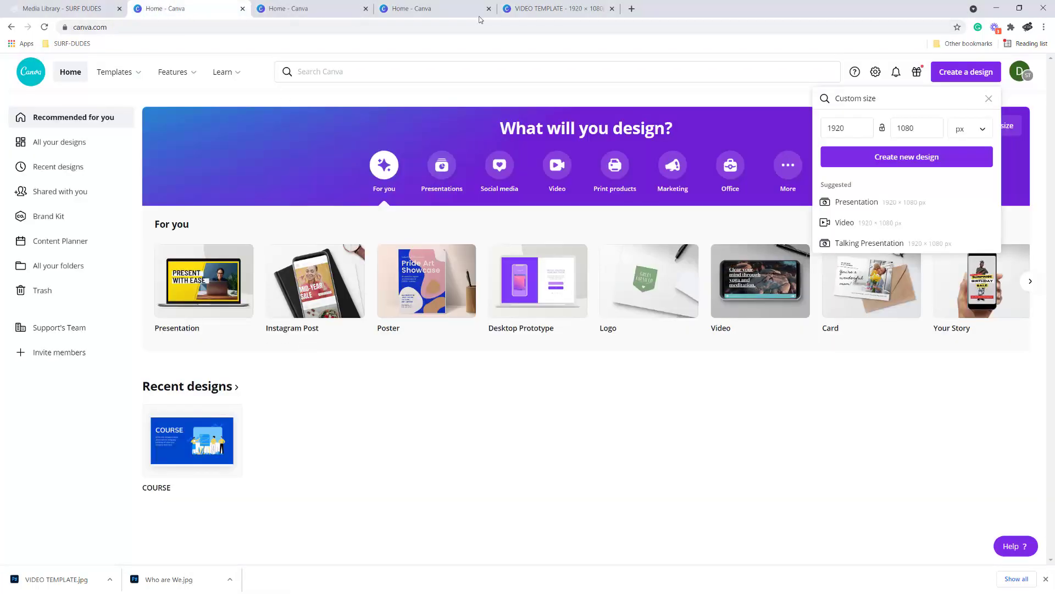
# Step: Open the VIDEO TEMPLATE design and place the 'CHILL' text style onto page 1
pyautogui.click(552, 9)
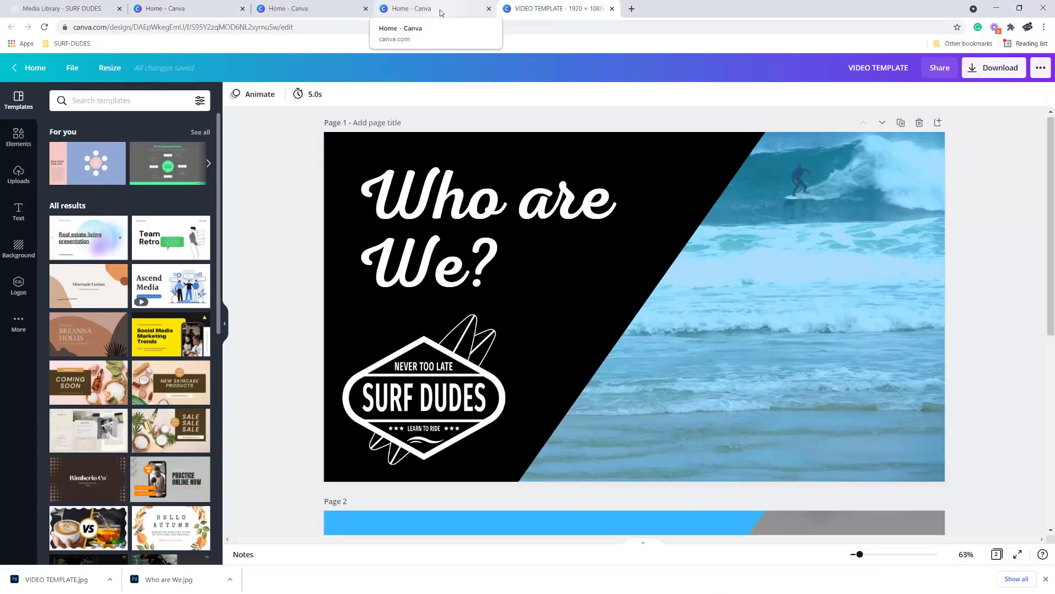
pyautogui.click(18, 212)
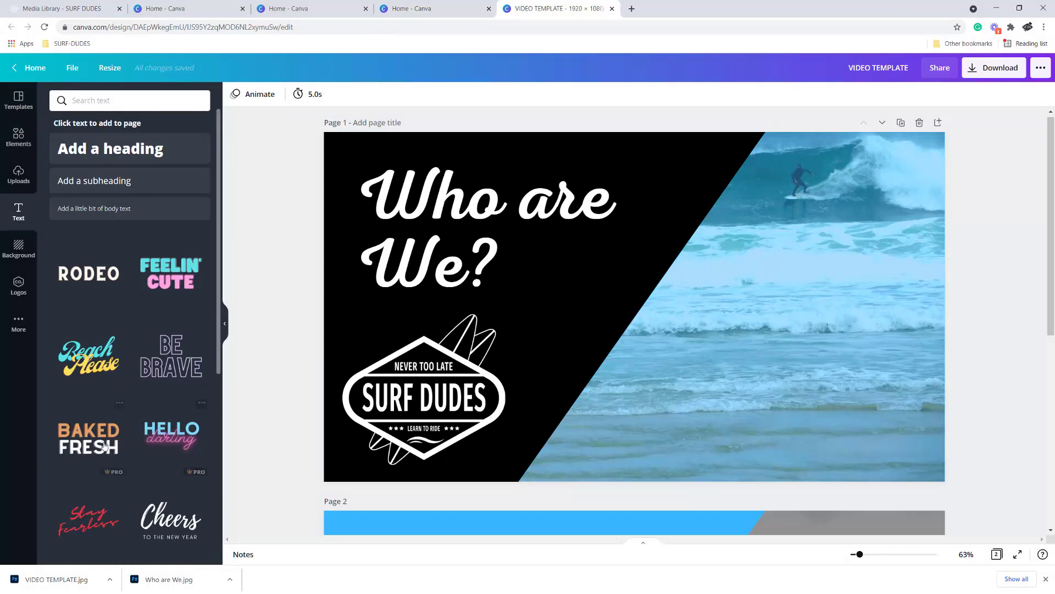
pyautogui.scroll(-4, 130, 423)
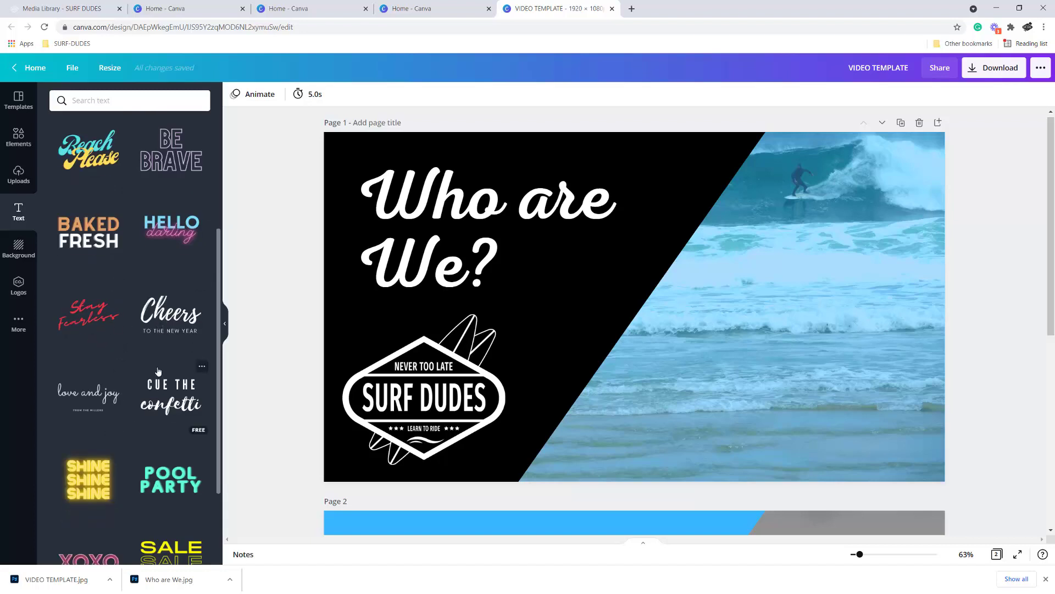
pyautogui.scroll(4, 155, 368)
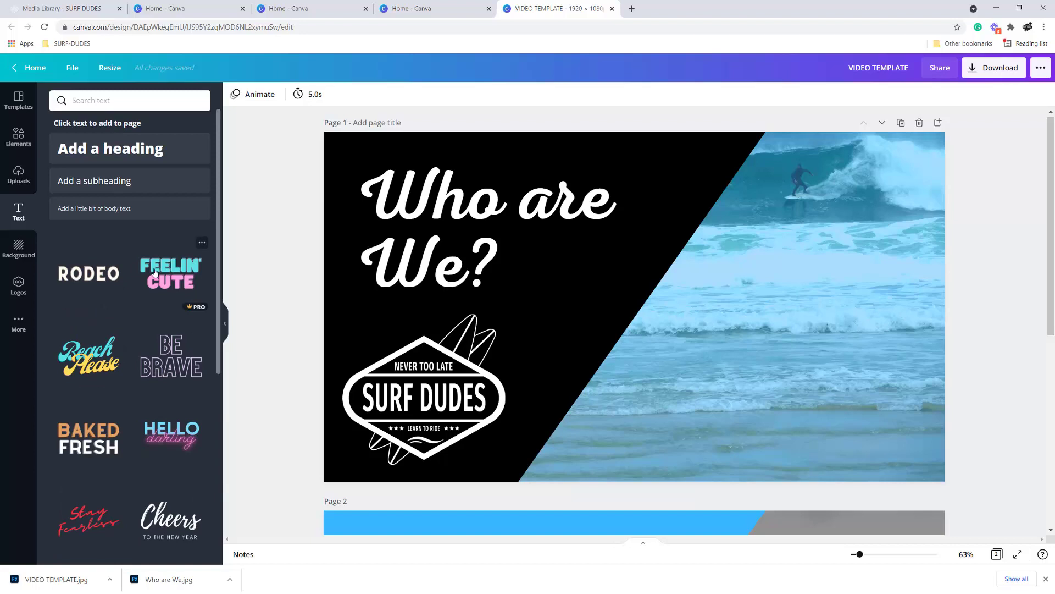
pyautogui.scroll(-8, 101, 361)
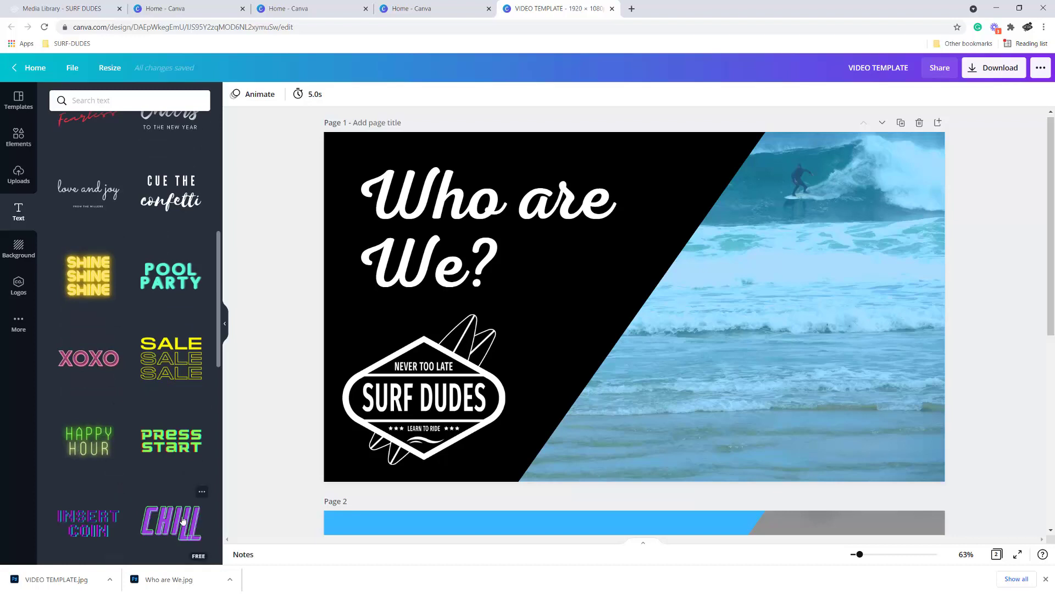
pyautogui.moveTo(170, 524); pyautogui.dragTo(511, 220)
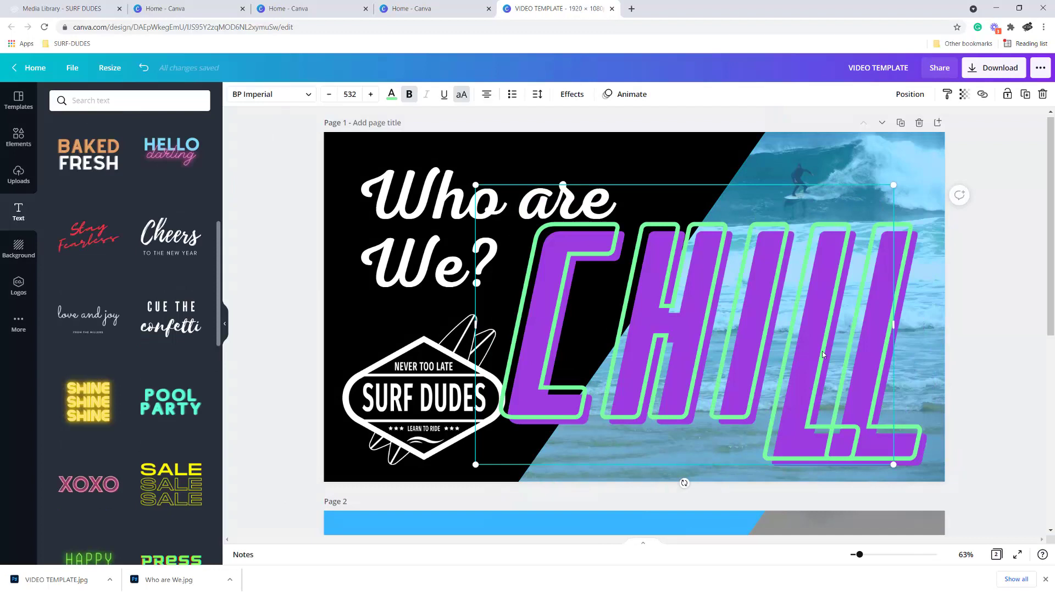
pyautogui.click(859, 344)
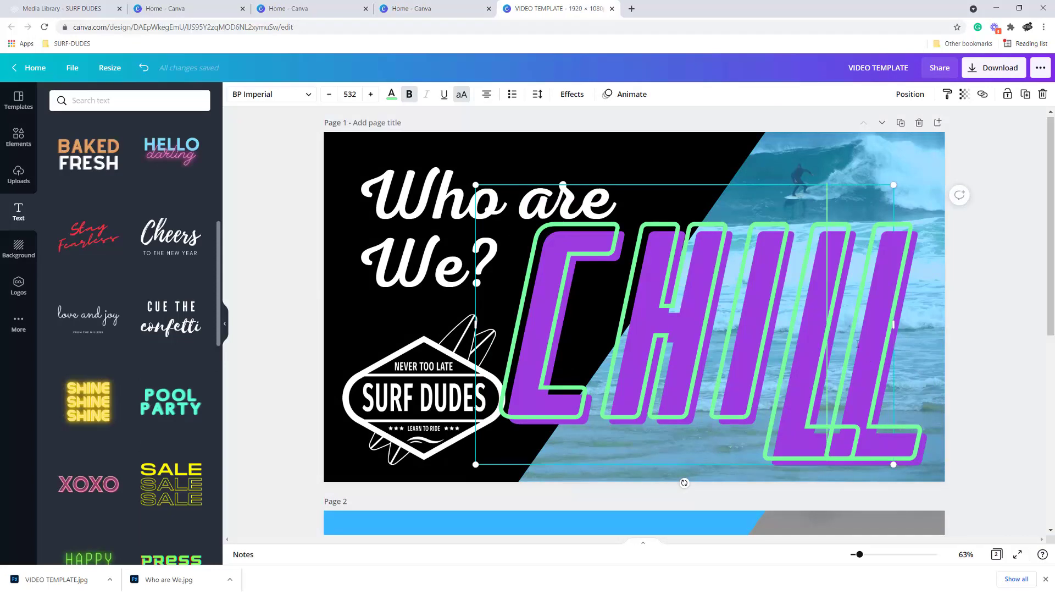
pyautogui.hotkey('ctrl', 'a')
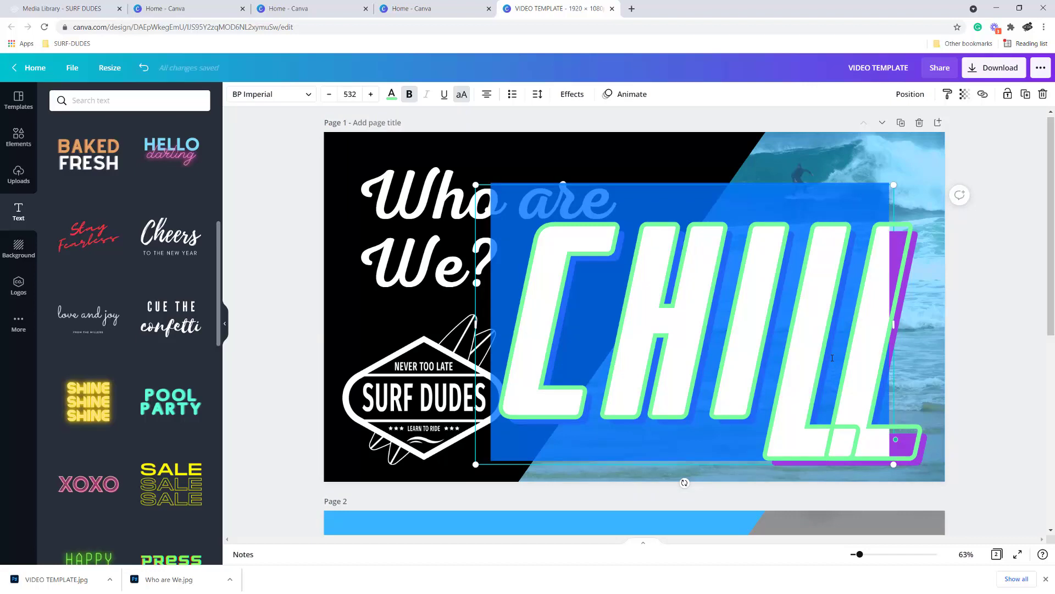
pyautogui.write('COOL')
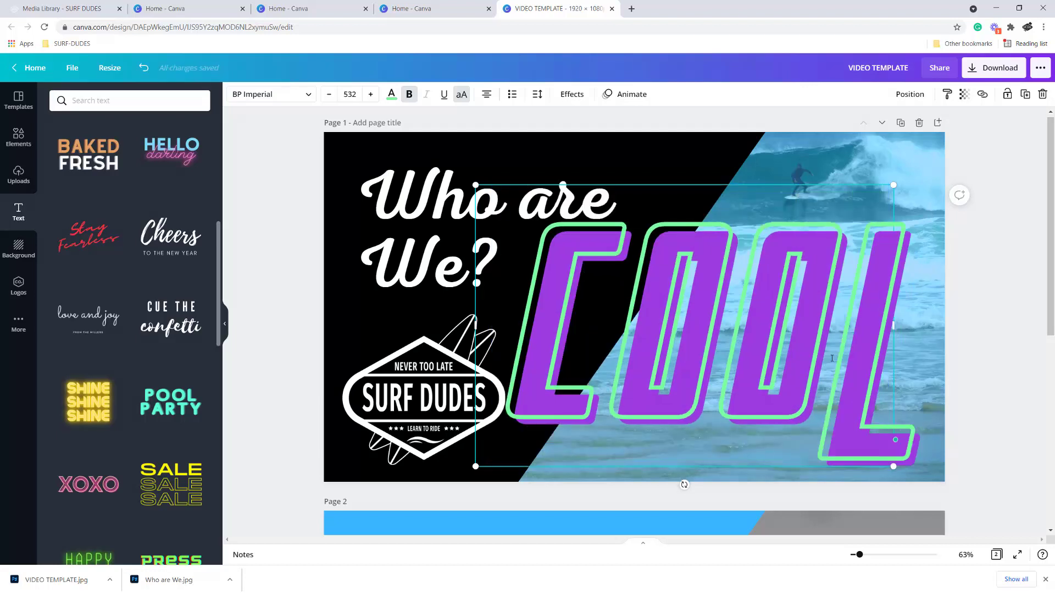
pyautogui.click(392, 94)
pyautogui.click(87, 263)
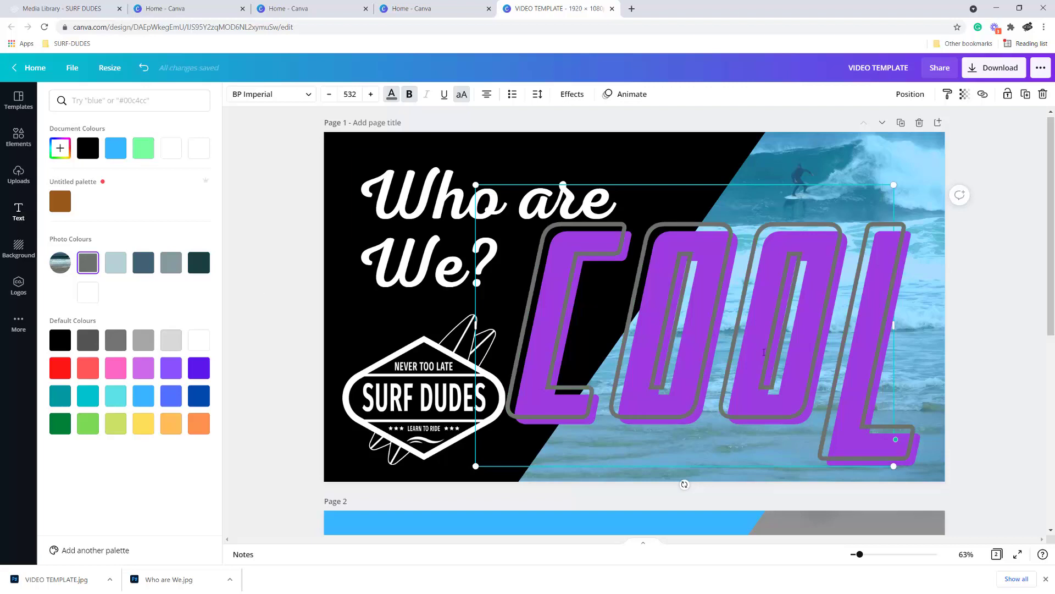
pyautogui.click(60, 339)
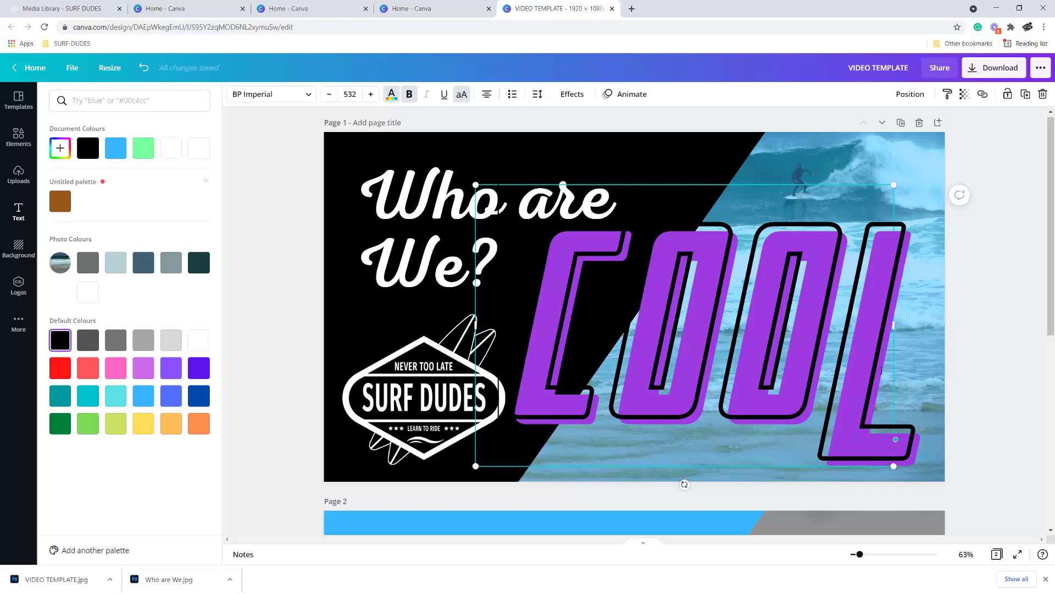
pyautogui.moveTo(882, 370); pyautogui.dragTo(503, 330)
pyautogui.click(573, 94)
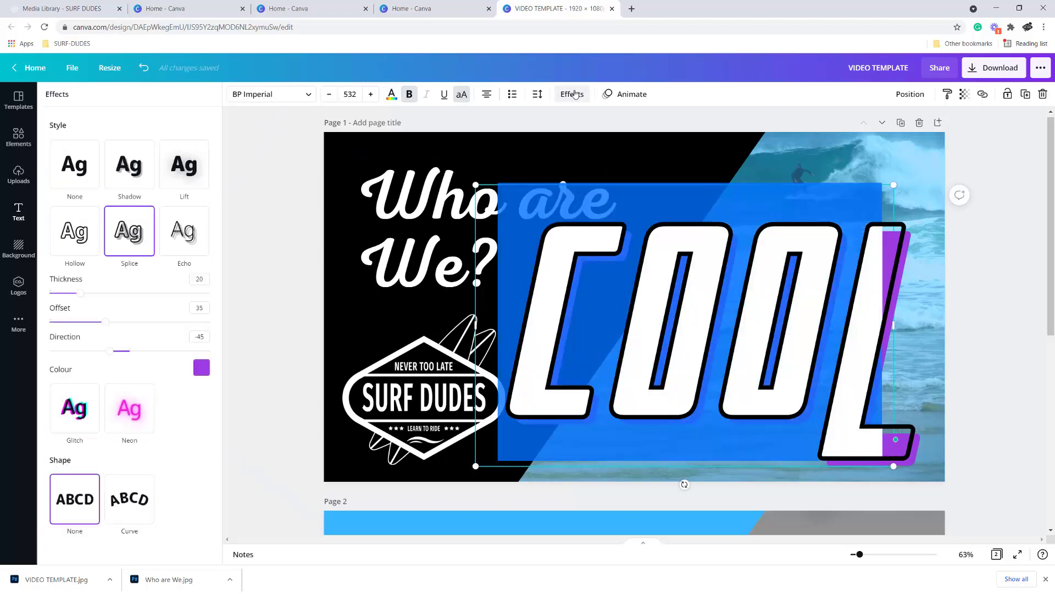
pyautogui.click(202, 370)
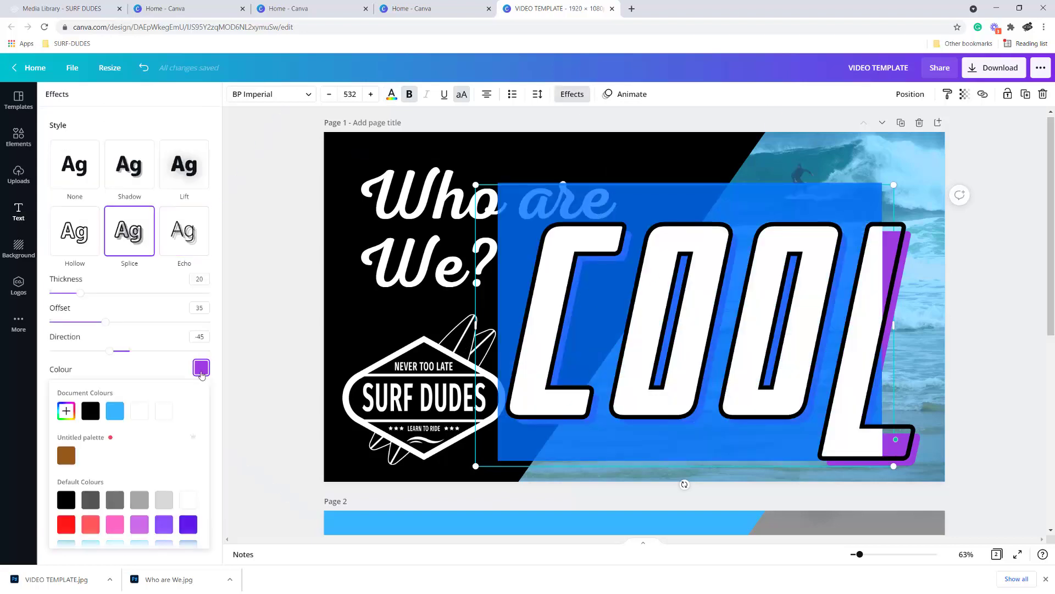
pyautogui.click(90, 523)
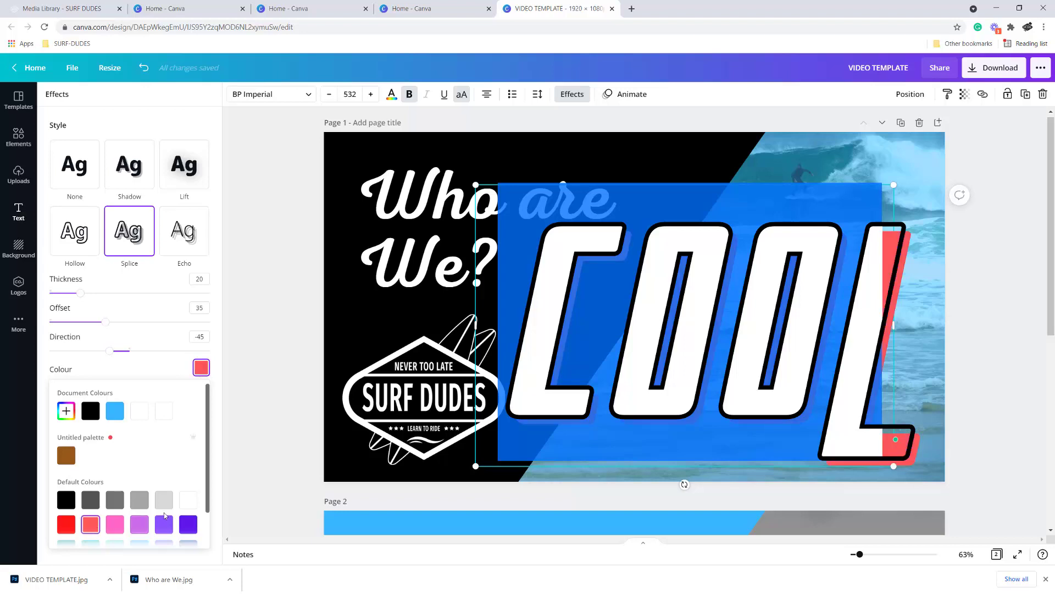
pyautogui.click(989, 363)
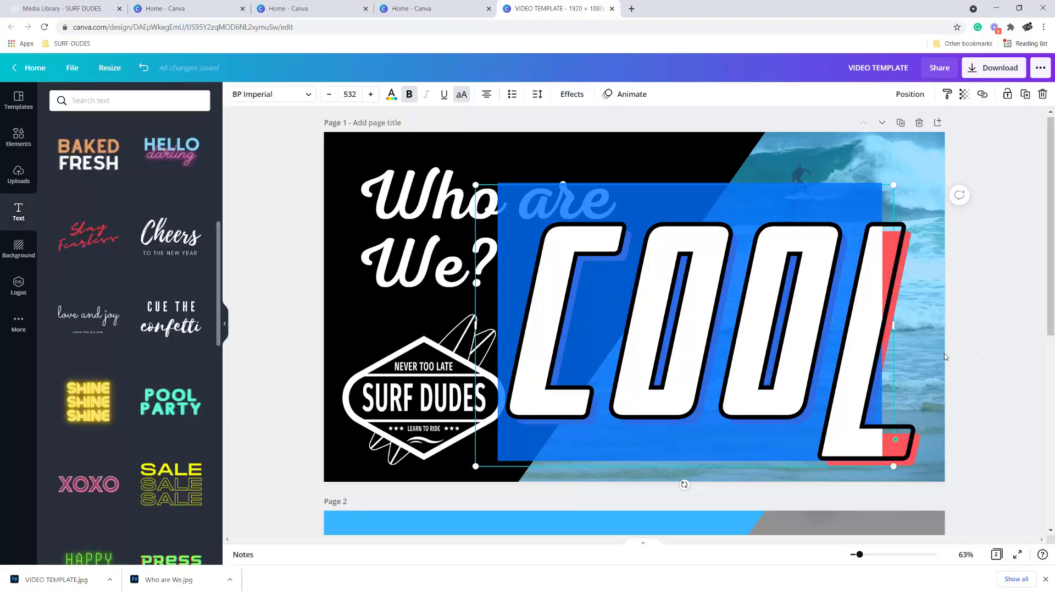
pyautogui.click(548, 356)
# Step: Delete the COOL text and give the 'Who are We?' title a Shadow, adjusting offset and blur
pyautogui.press('Delete')
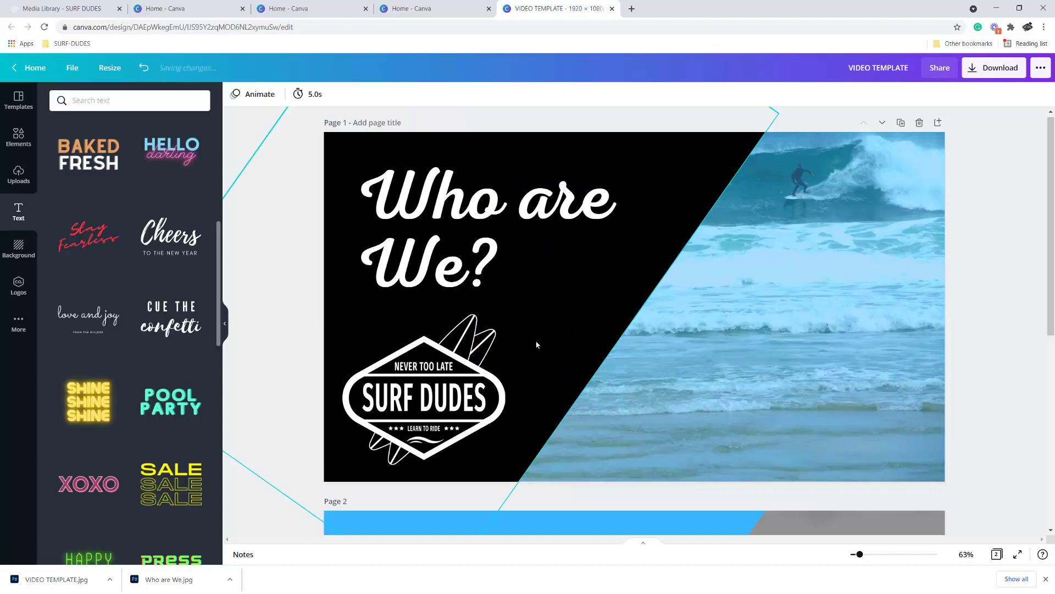
pyautogui.click(451, 214)
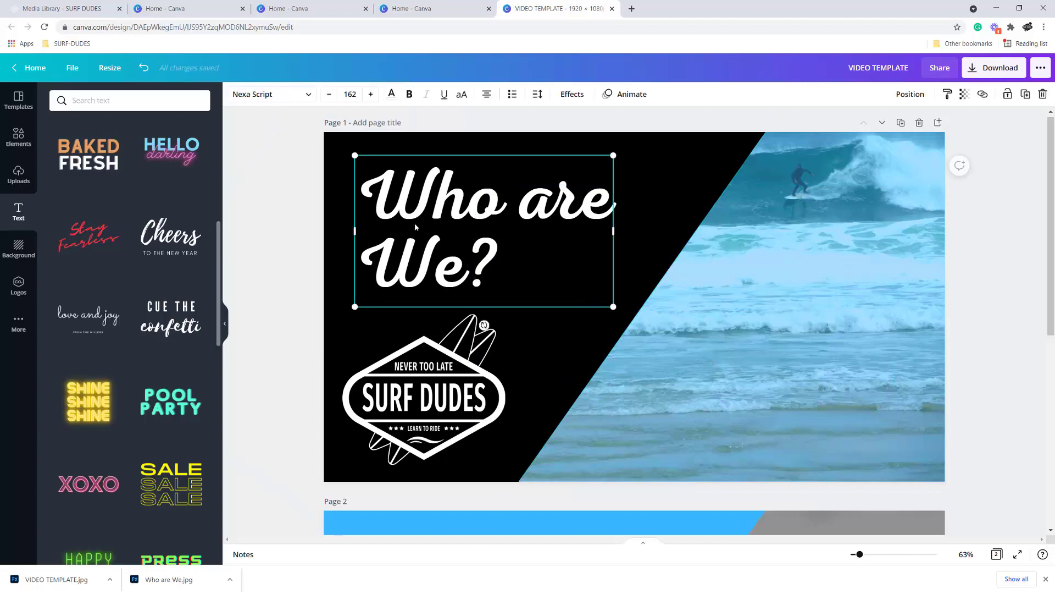
pyautogui.click(572, 95)
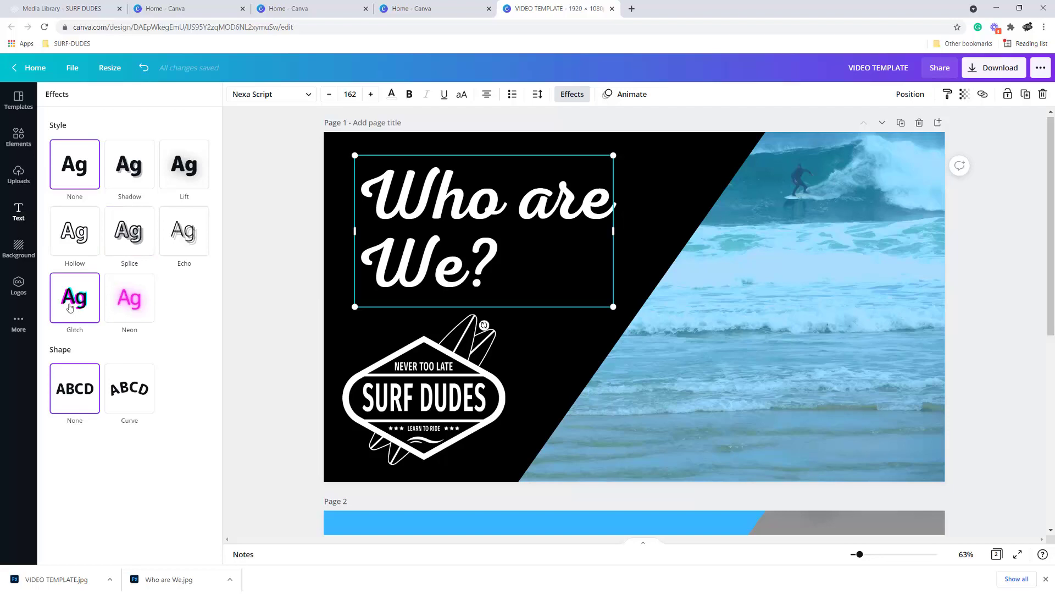
pyautogui.click(122, 175)
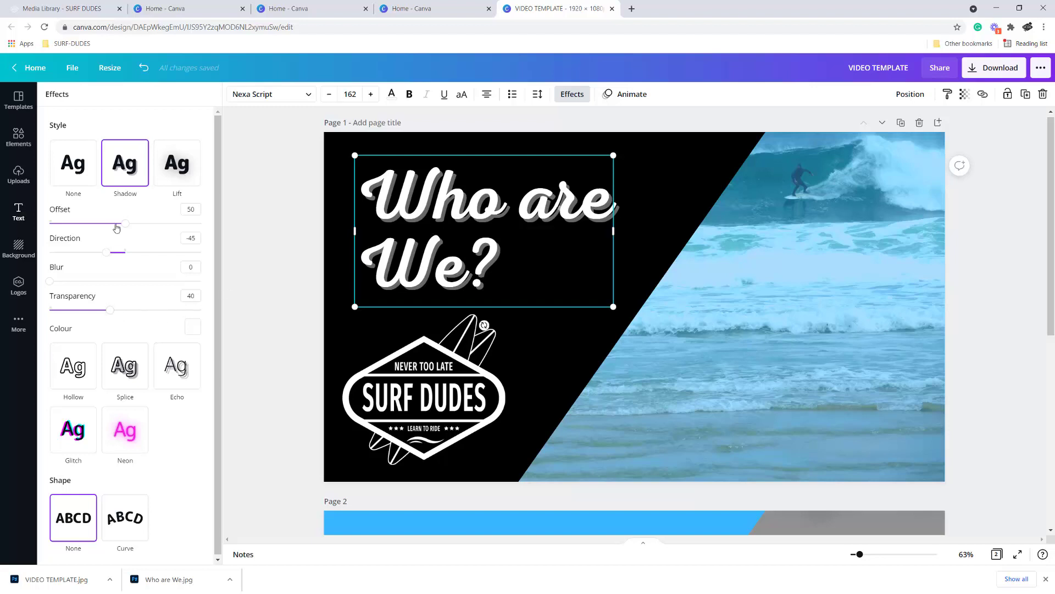
pyautogui.click(128, 223)
pyautogui.moveTo(131, 225)
pyautogui.mouseDown()
pyautogui.moveTo(182, 227)
pyautogui.moveTo(128, 224)
pyautogui.mouseUp()
pyautogui.moveTo(50, 281); pyautogui.dragTo(22, 283)
pyautogui.moveTo(109, 311)
pyautogui.mouseDown()
pyautogui.moveTo(165, 309)
pyautogui.moveTo(119, 310)
pyautogui.mouseUp()
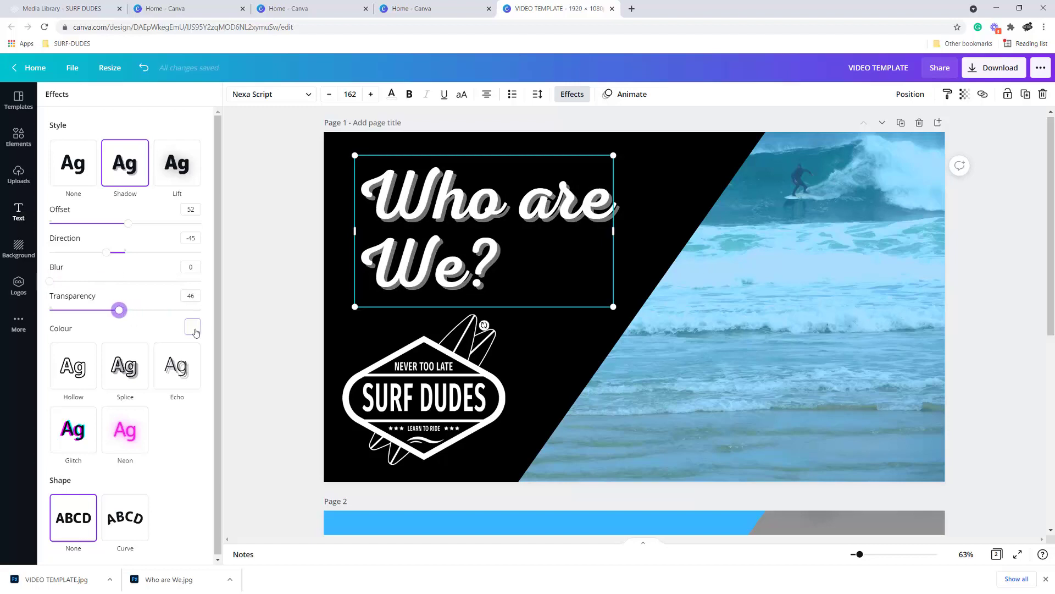
# Step: Make the title's shadow red at transparency 99 and enlarge the title to size 178
pyautogui.click(193, 327)
pyautogui.click(58, 483)
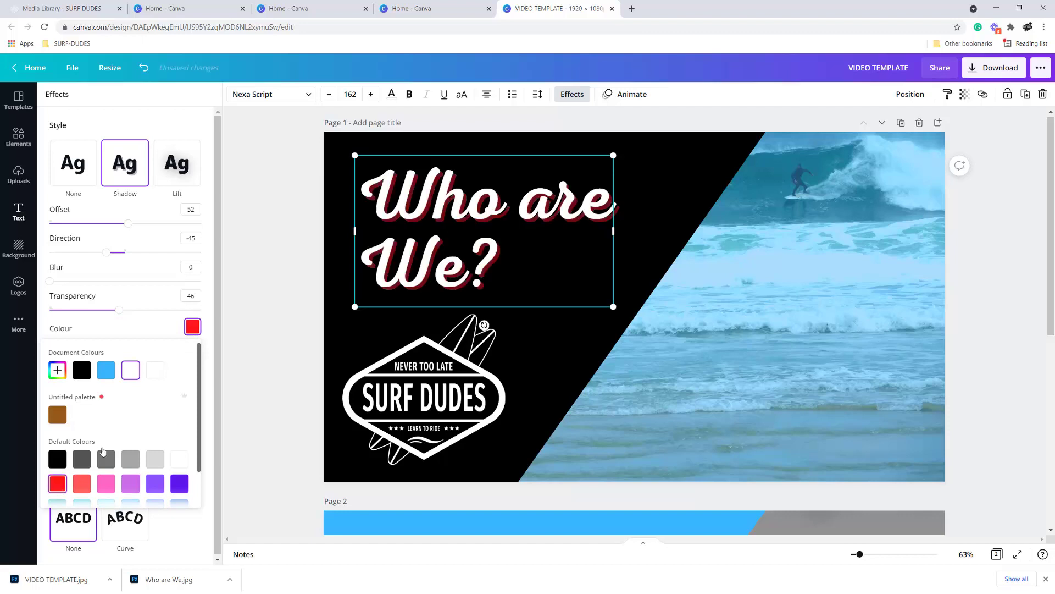
pyautogui.moveTo(119, 310); pyautogui.dragTo(199, 309)
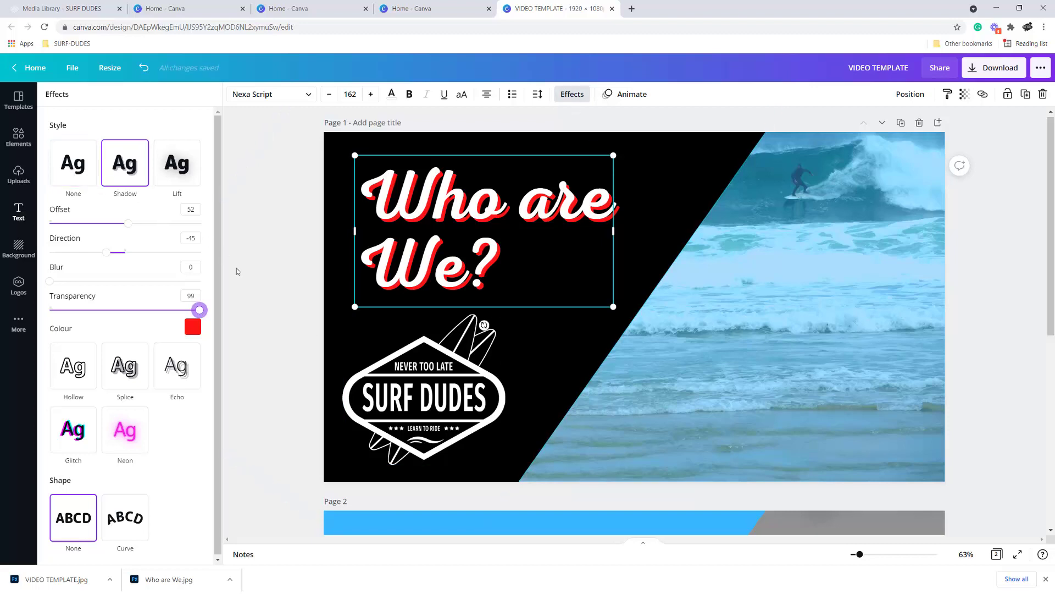
pyautogui.moveTo(615, 309); pyautogui.dragTo(640, 323)
pyautogui.scroll(-5, 823, 329)
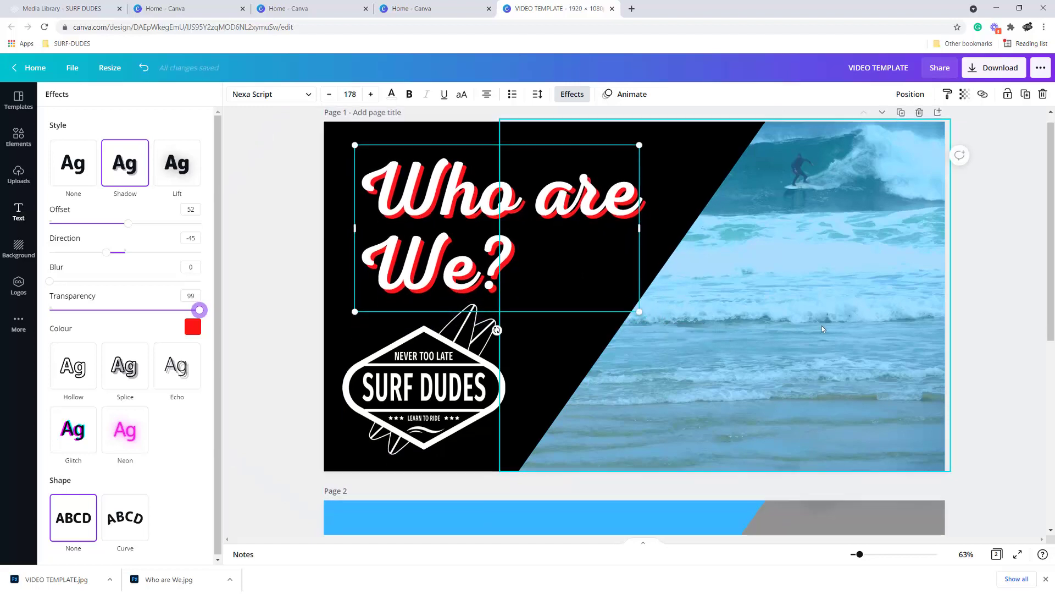
pyautogui.scroll(5, 822, 327)
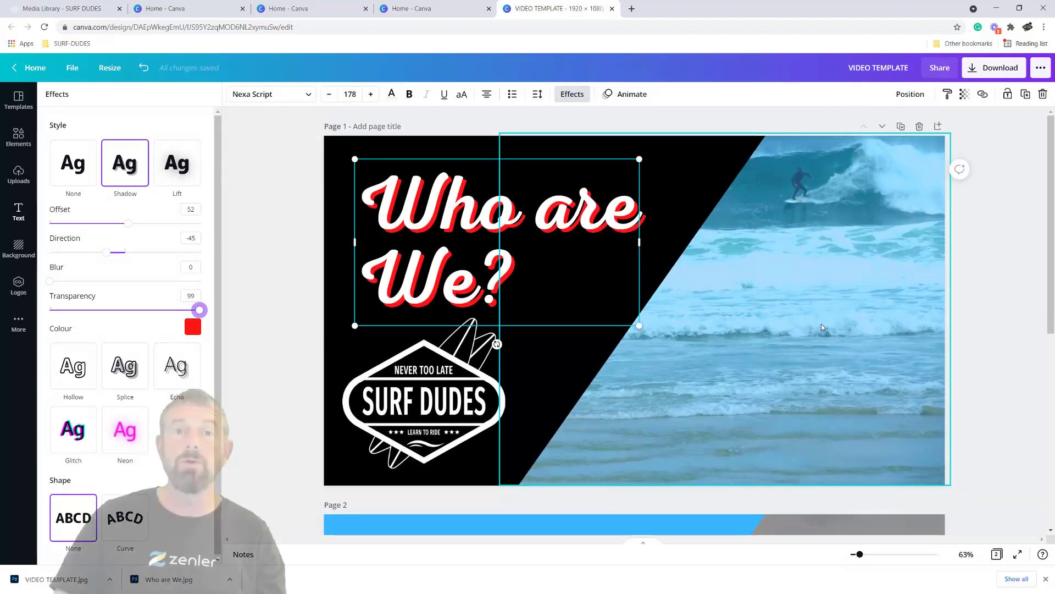